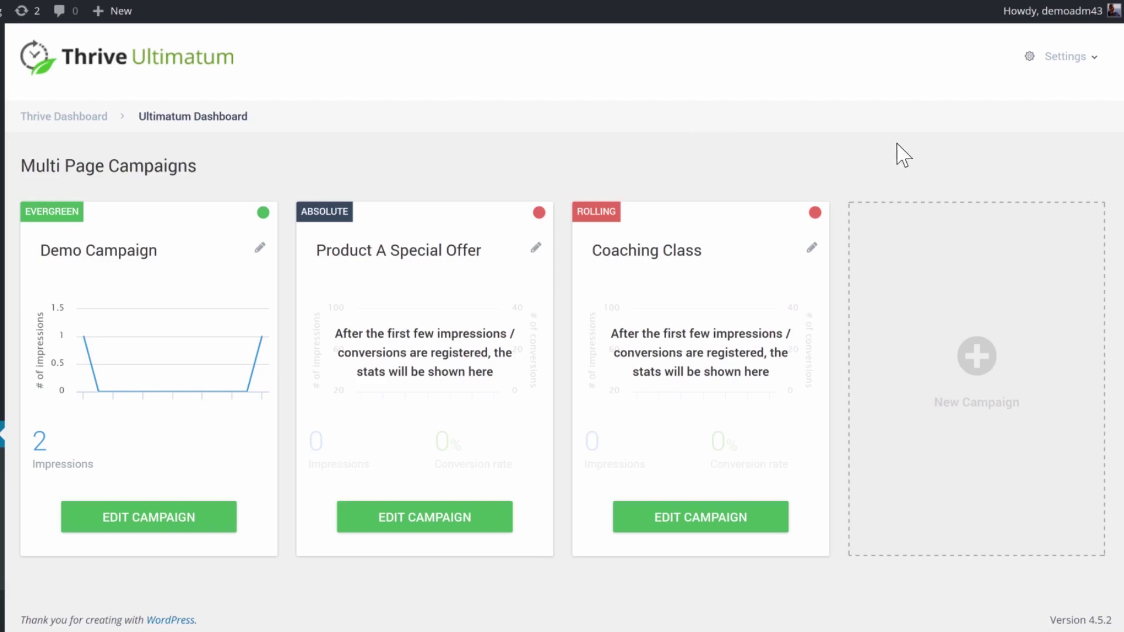
Step: Create a new campaign built from scratch and name it Demo Campaign 2
left_click(977, 356)
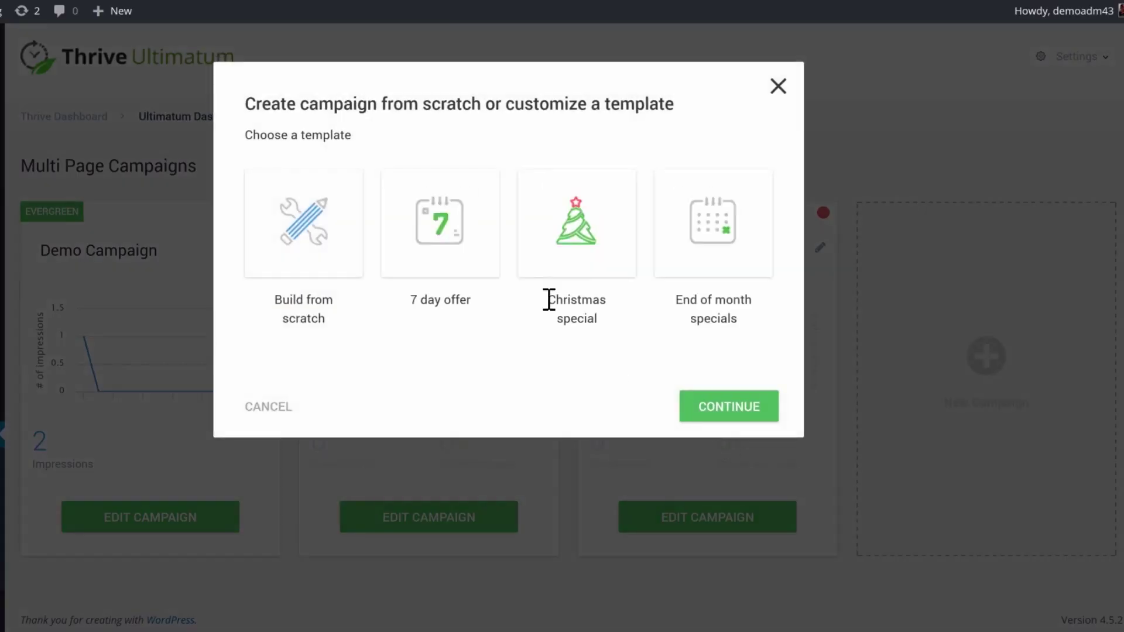
left_click(317, 251)
left_click(710, 445)
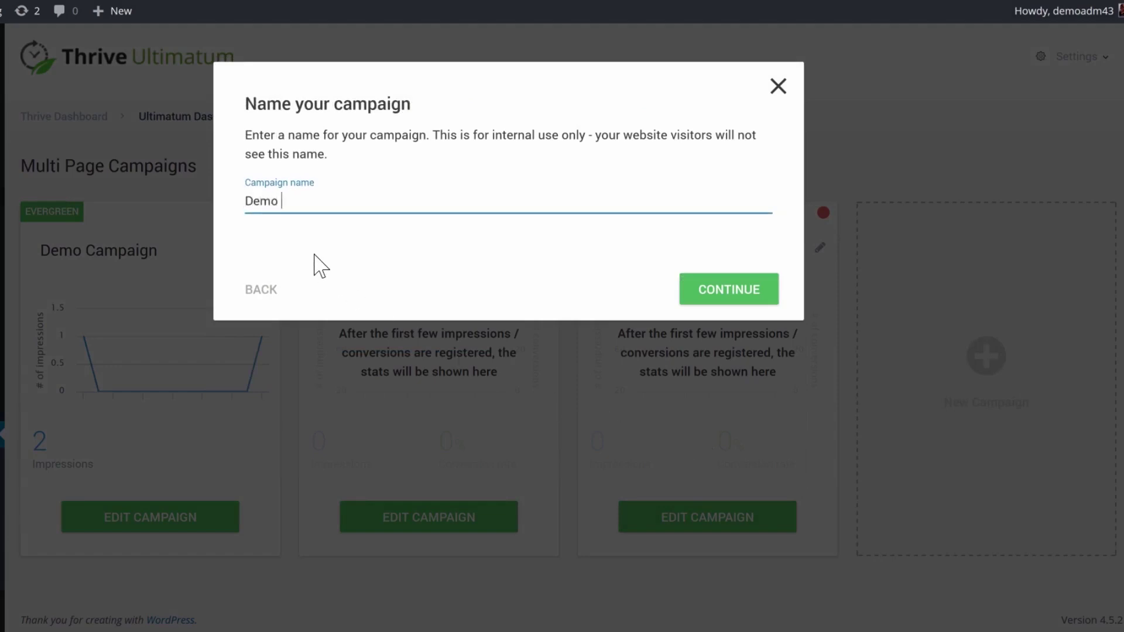
type("Demo Campaign 3")
key("Return")
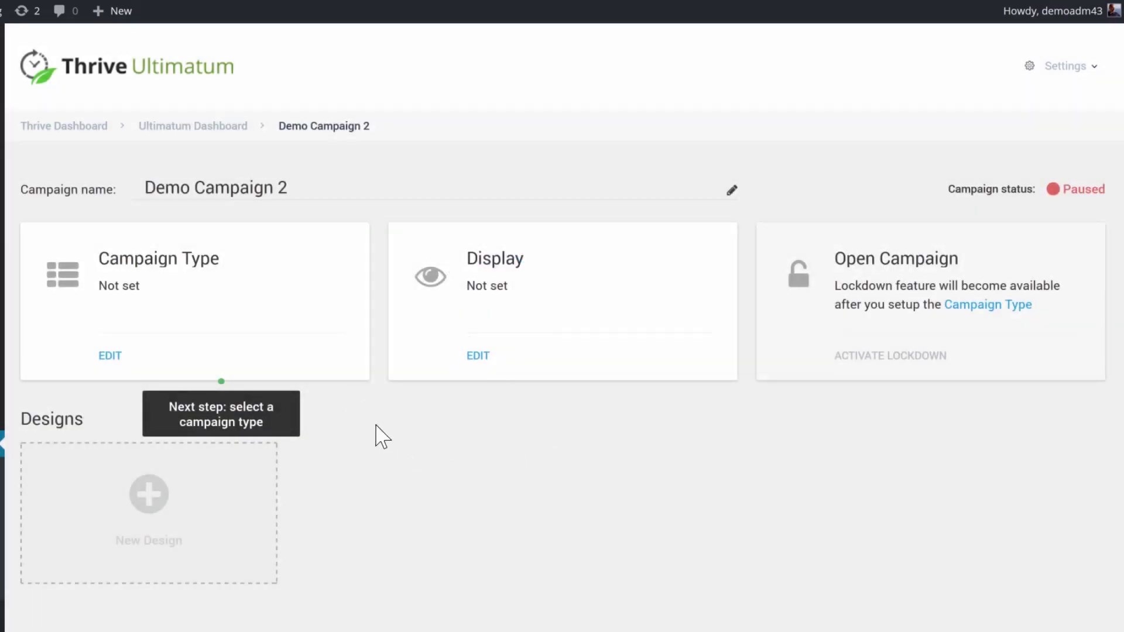
Step: Make it a Fixed Dates Campaign that starts on 31 May 2016 at 14:00
left_click(113, 357)
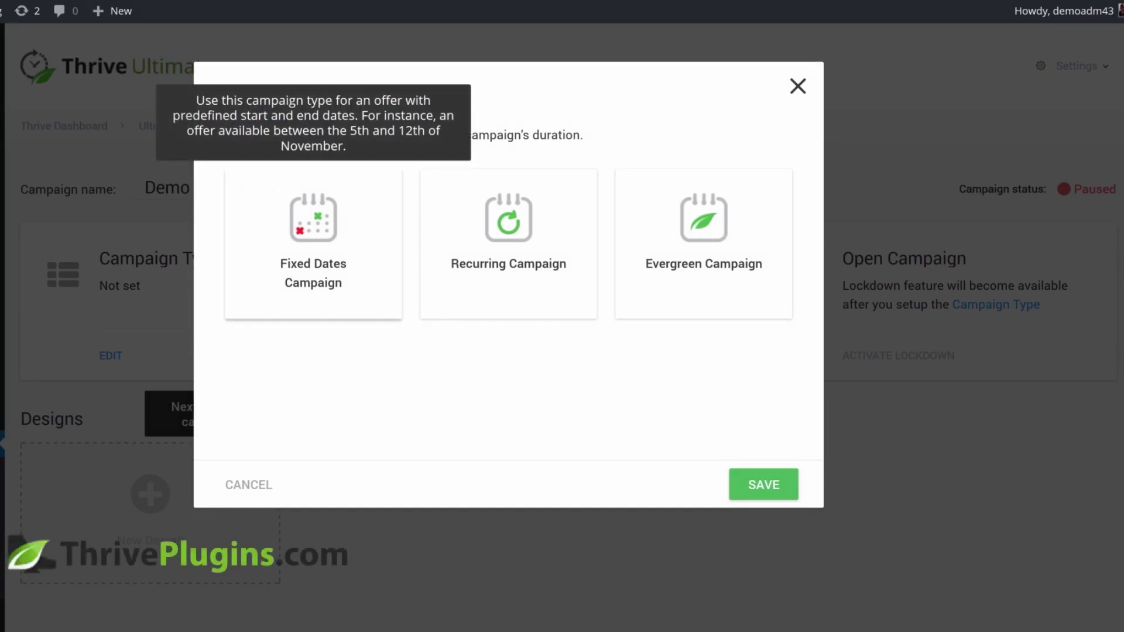
left_click(313, 246)
scroll(463, 409, "down", 2)
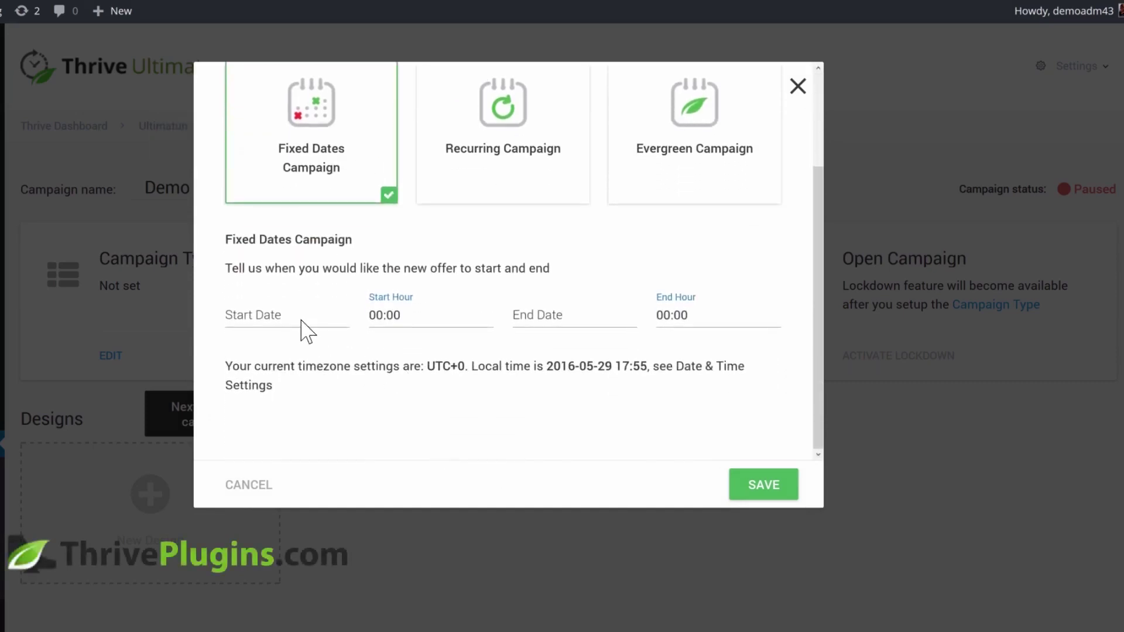
left_click(302, 321)
left_click(319, 351)
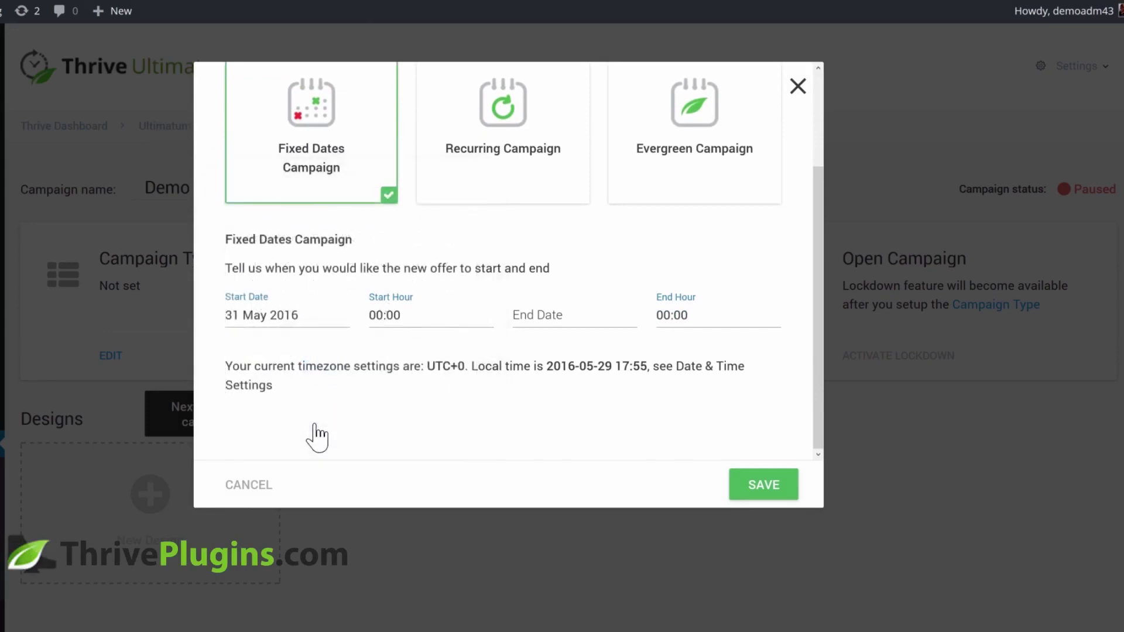
left_click(402, 316)
scroll(440, 403, "down", 4)
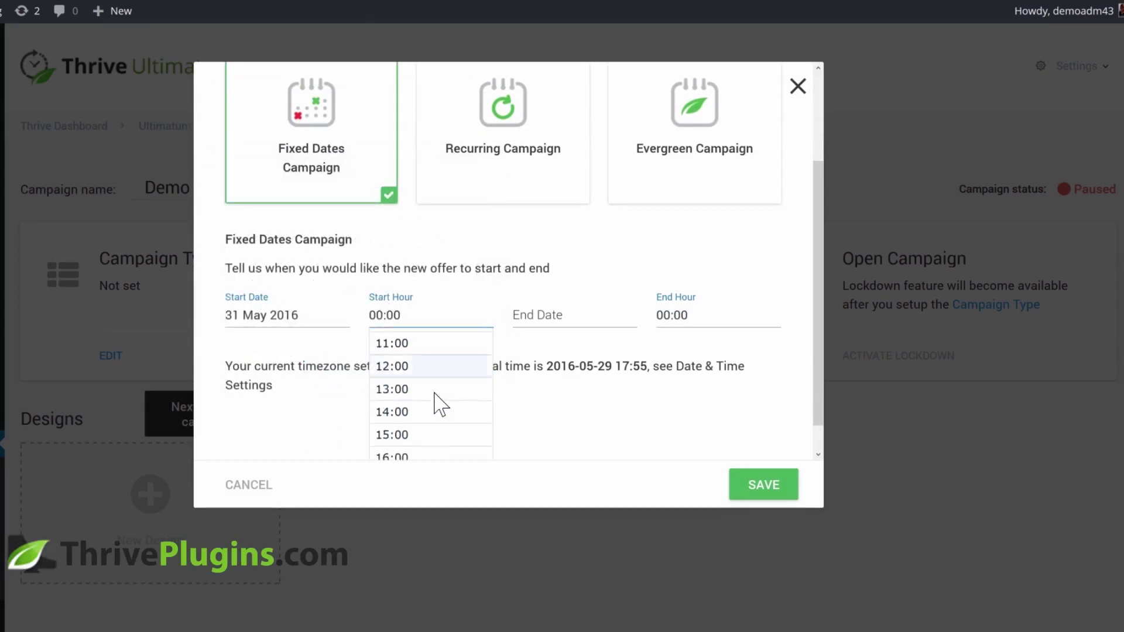
left_click(414, 411)
Step: Set the campaign to end on 8 June 2016, for a run of 8 days and 1 hour, and save the campaign type
left_click(544, 316)
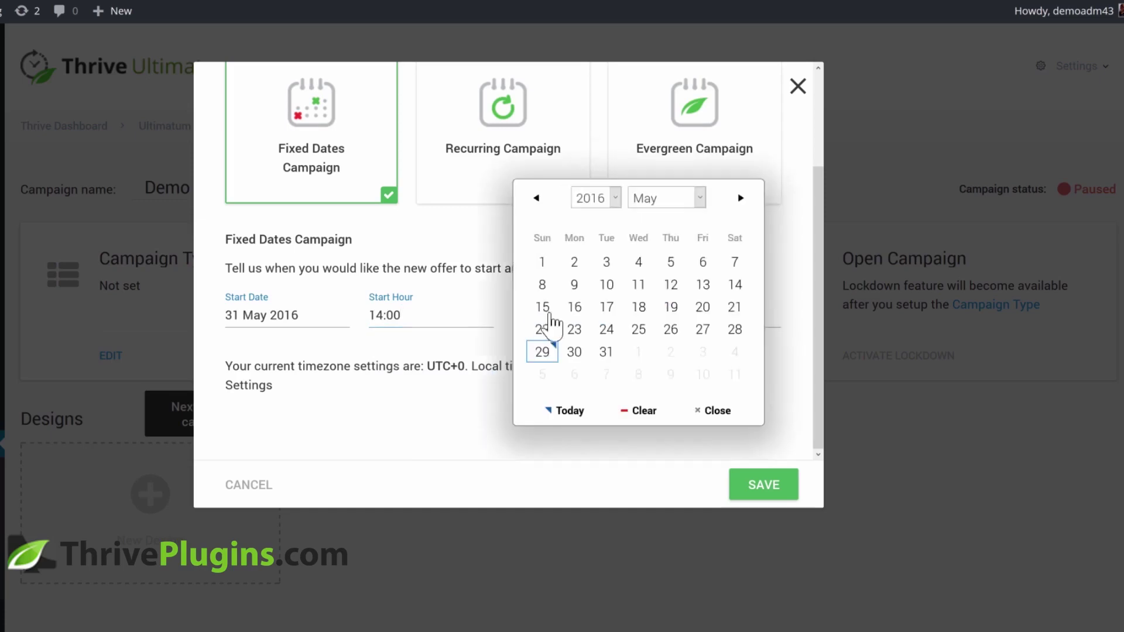
left_click(642, 373)
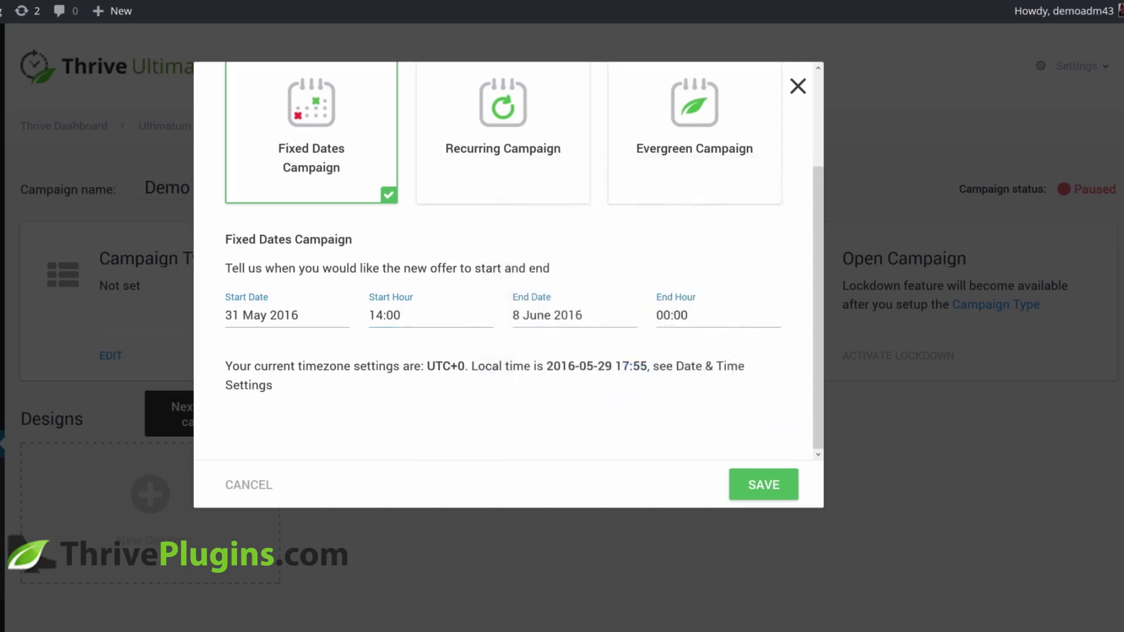
left_click(681, 316)
scroll(697, 395, "down", 4)
left_click(693, 428)
left_click(755, 483)
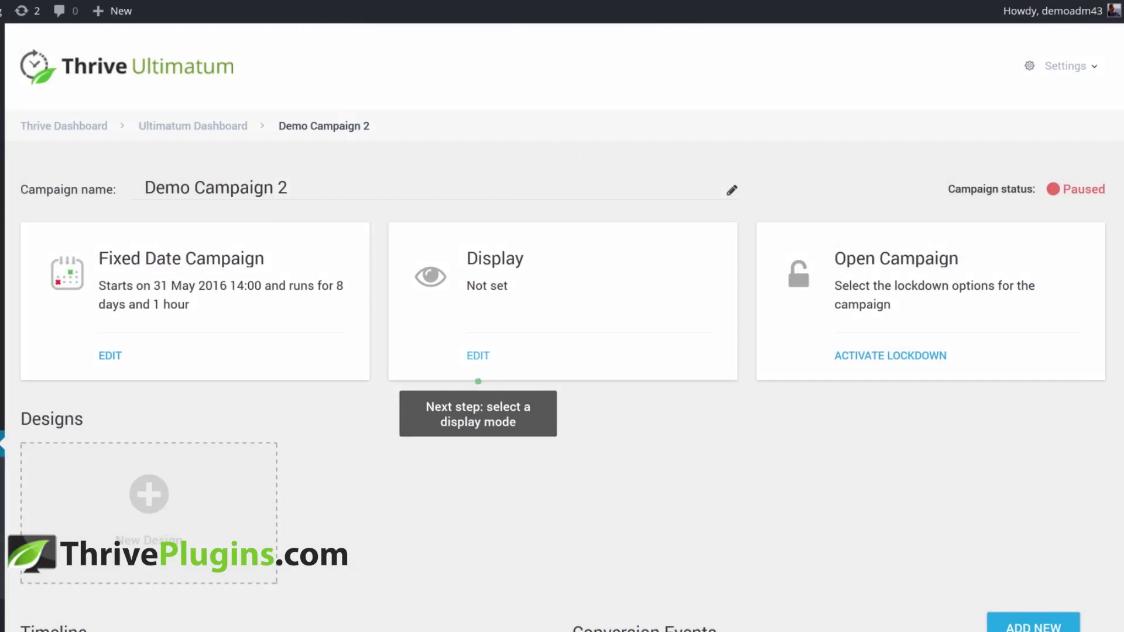
Step: Set the campaign to display on All Posts, look through the category, post and page options, and save the display settings
left_click(478, 355)
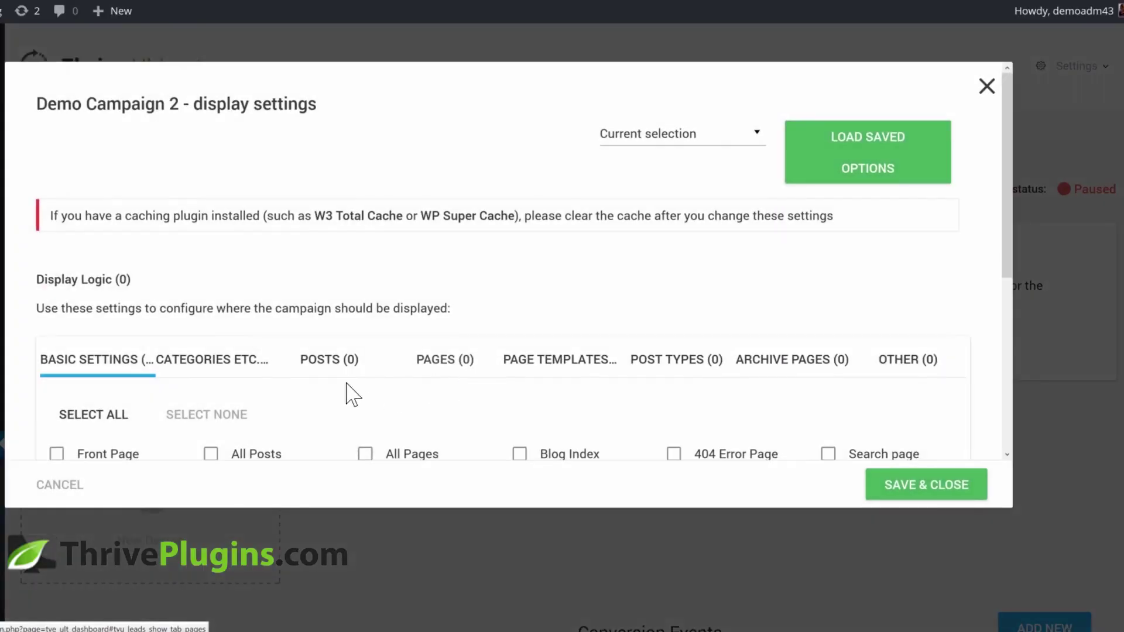
scroll(240, 386, "down", 1)
left_click(210, 354)
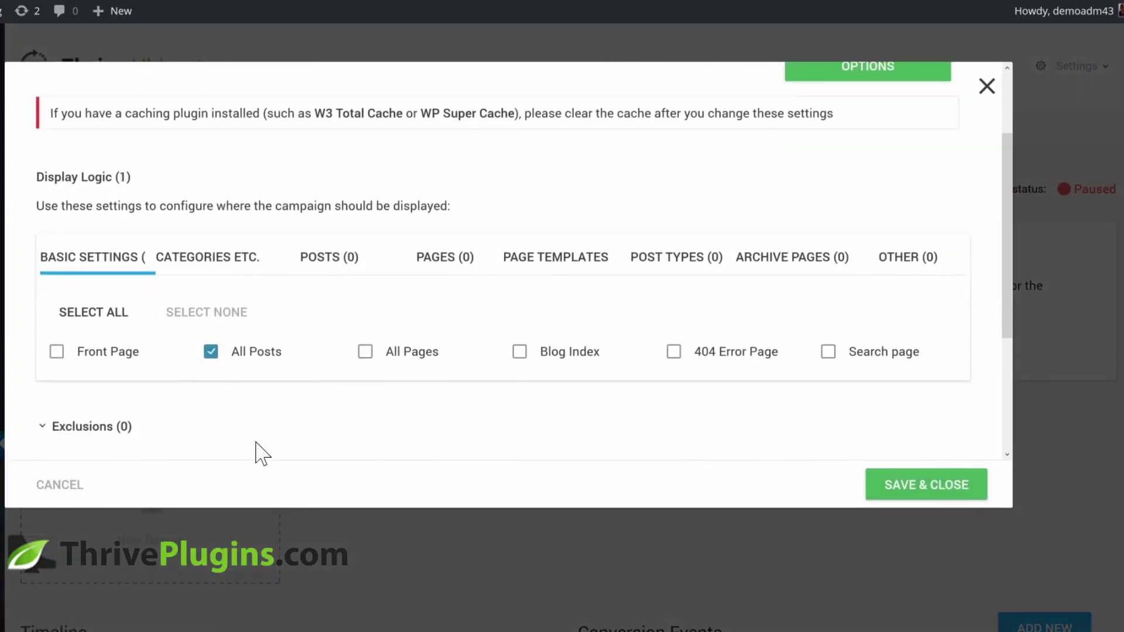
left_click(223, 259)
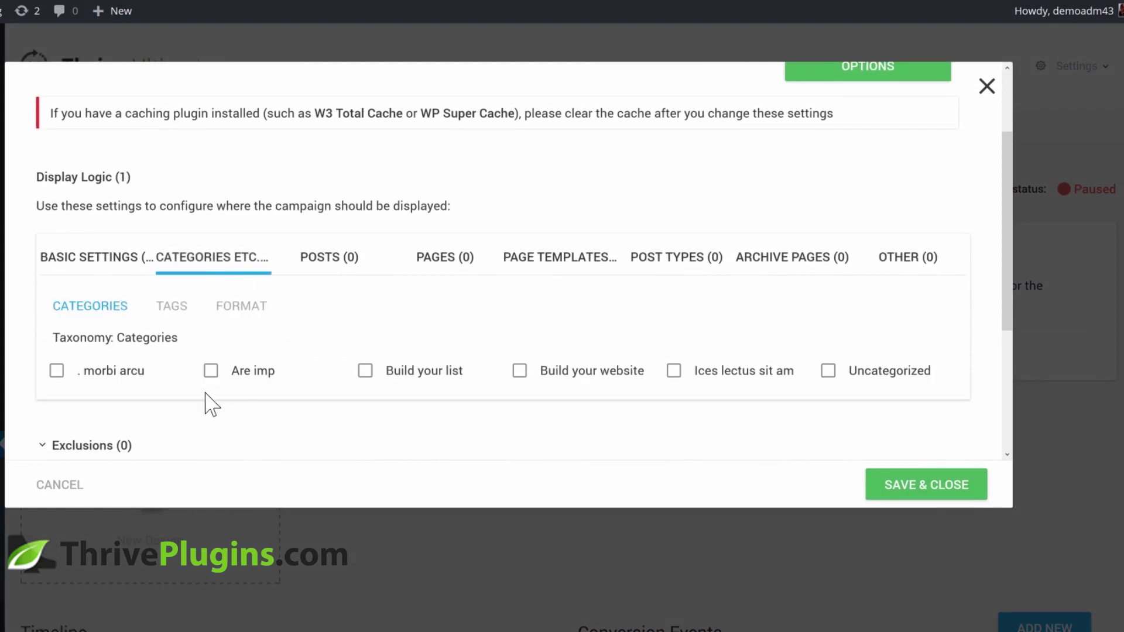
left_click(370, 271)
left_click(428, 269)
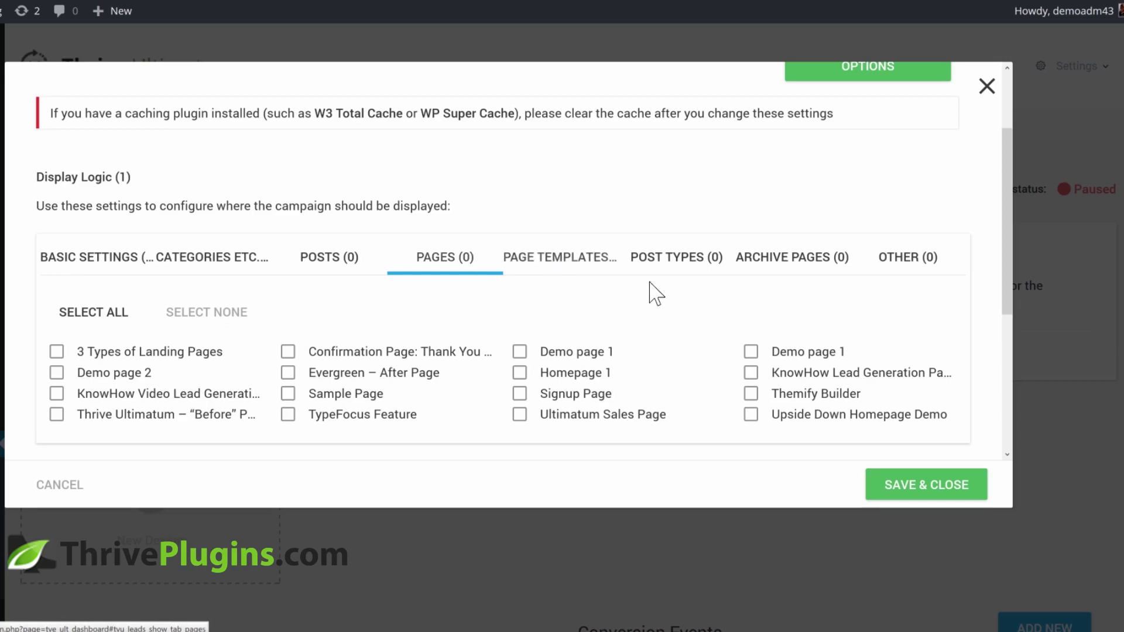
left_click(914, 492)
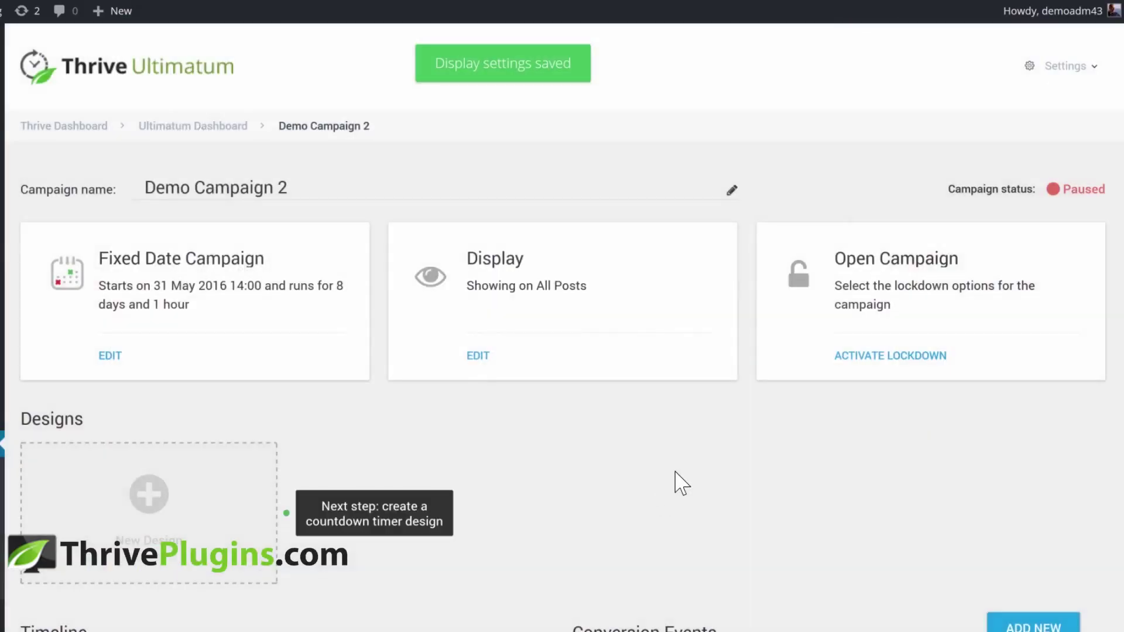
Step: Add a countdown design of the Bottom ribbon type to the campaign
scroll(668, 447, "down", 4)
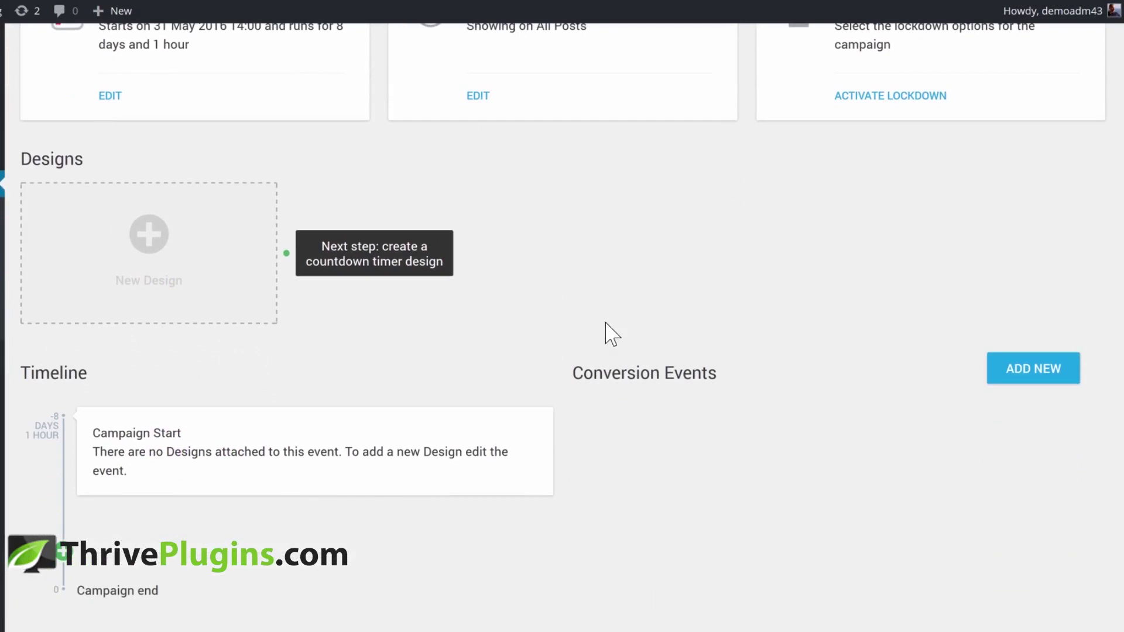
left_click(143, 252)
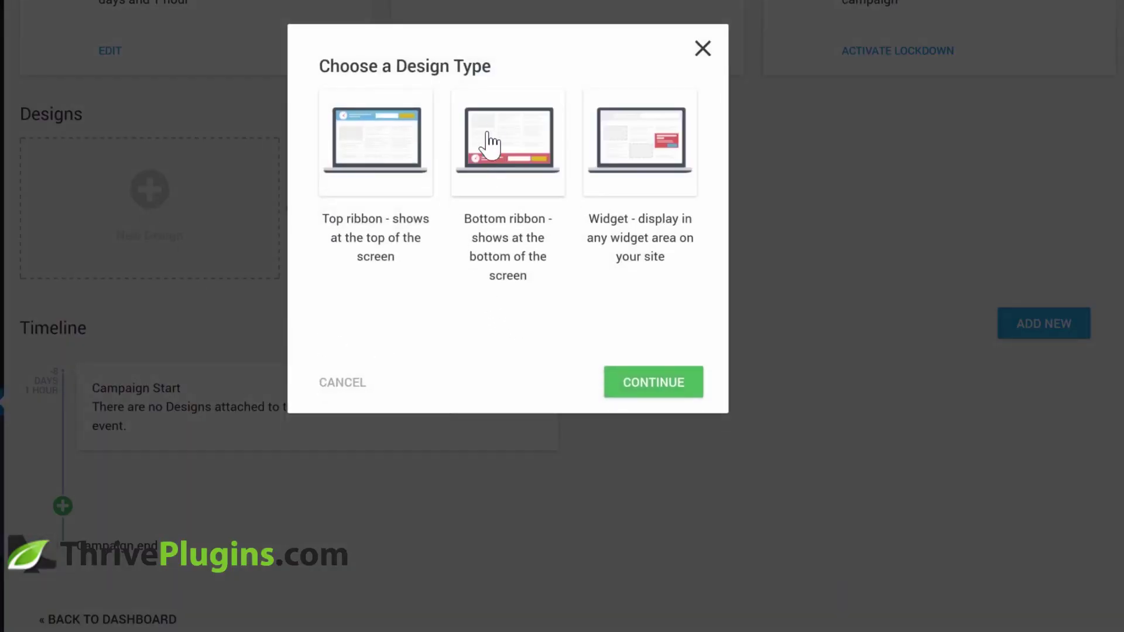
left_click(508, 141)
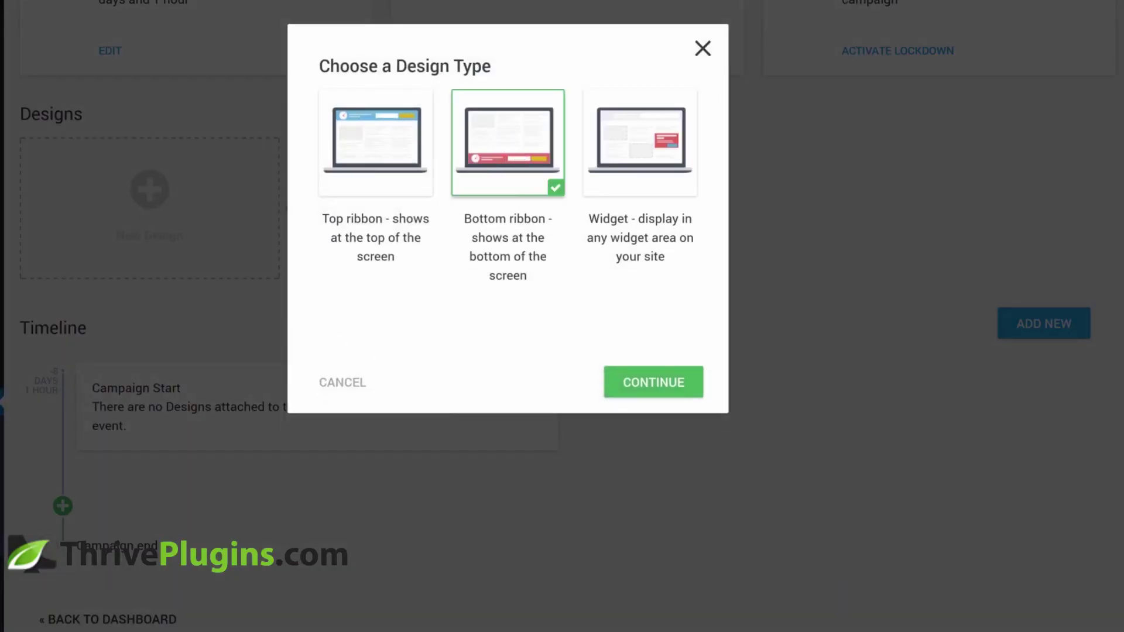
left_click(653, 383)
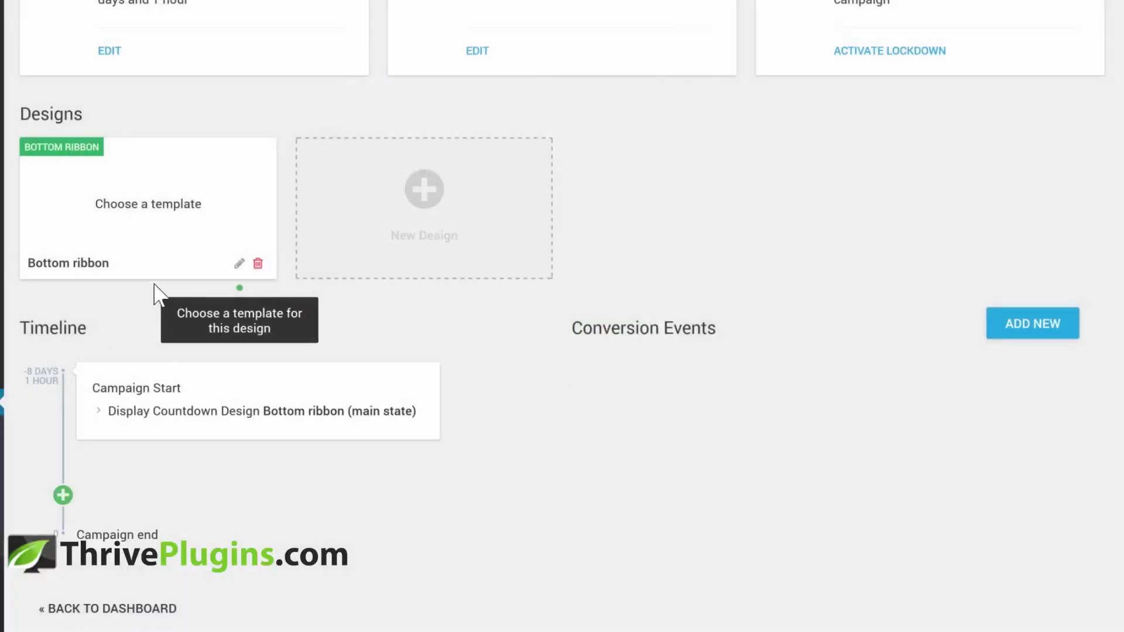
Step: Open the bottom ribbon design for editing and apply the Ribbon Set 003 template
left_click(239, 263)
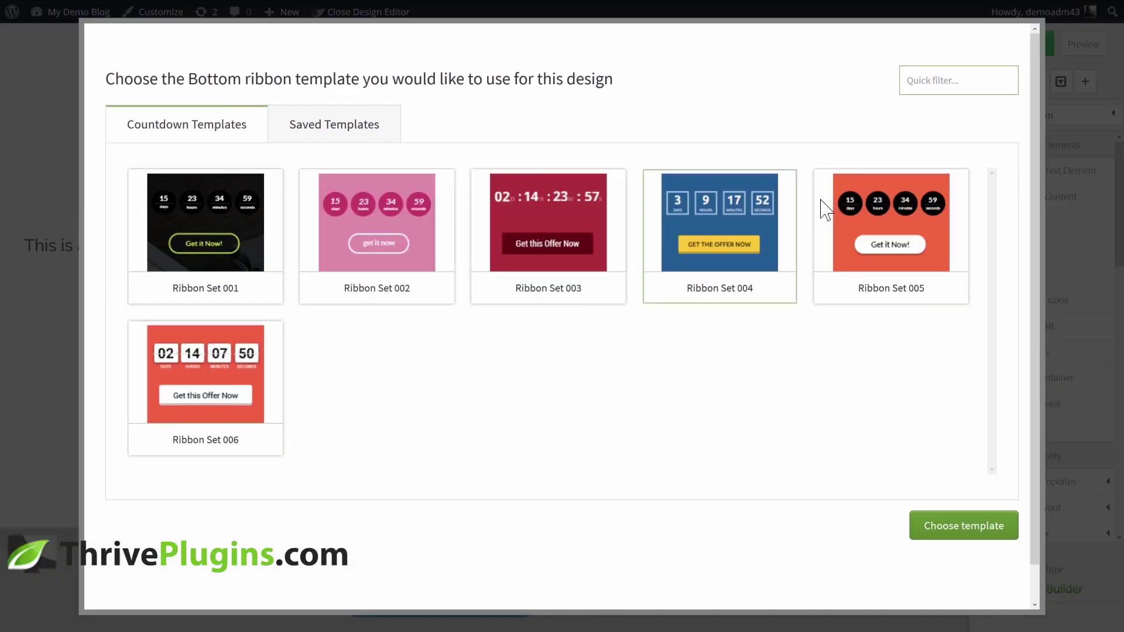
left_click(559, 258)
left_click(956, 535)
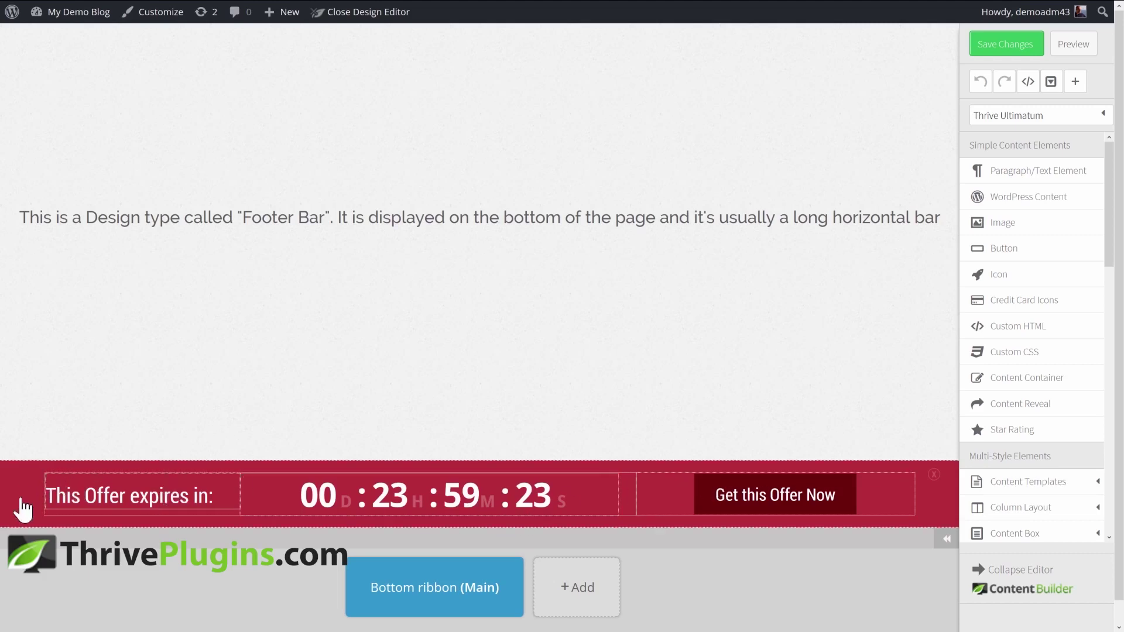
Step: Recolor the ribbon's background with the default green
left_click(32, 467)
left_click(117, 438)
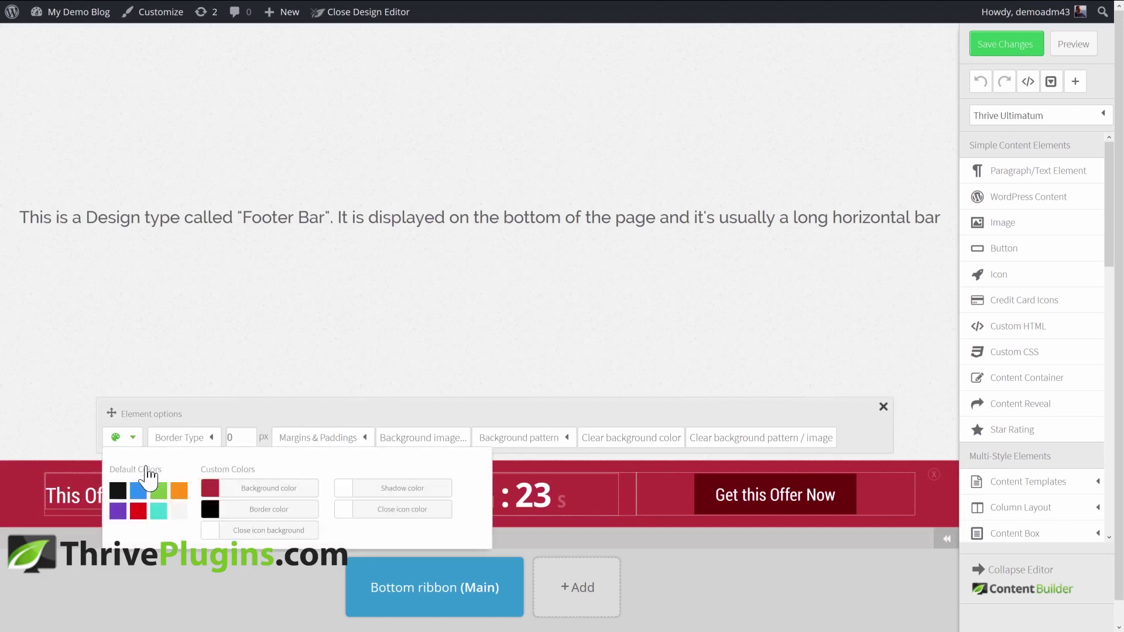
left_click(154, 493)
left_click(46, 410)
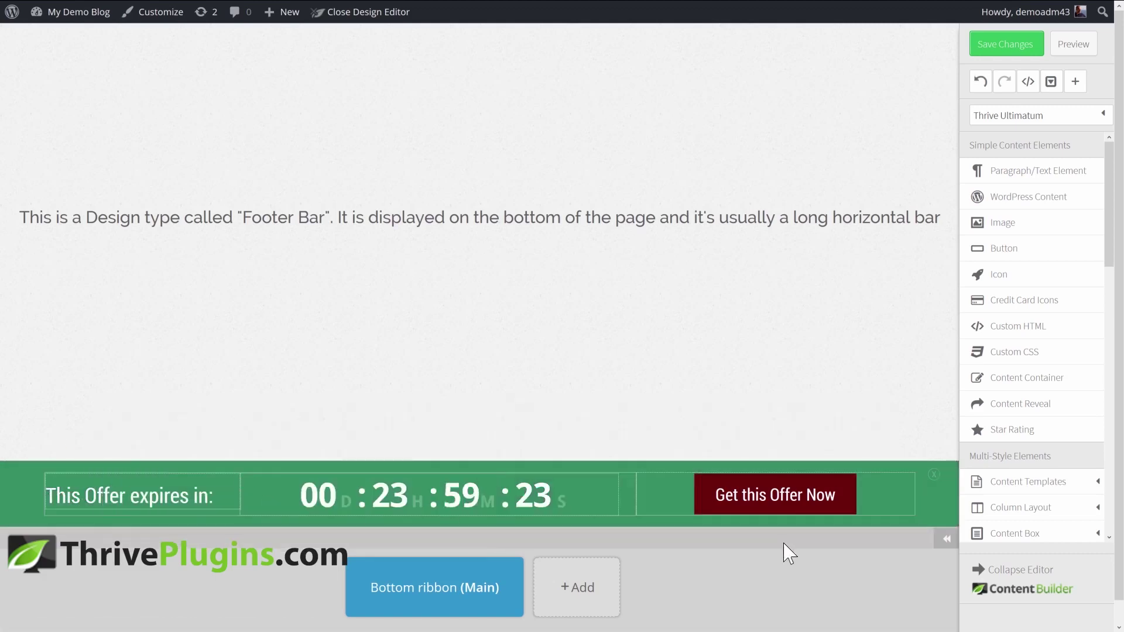
Step: Recolor the ribbon's Get this Offer Now button with the default green scheme
left_click(773, 495)
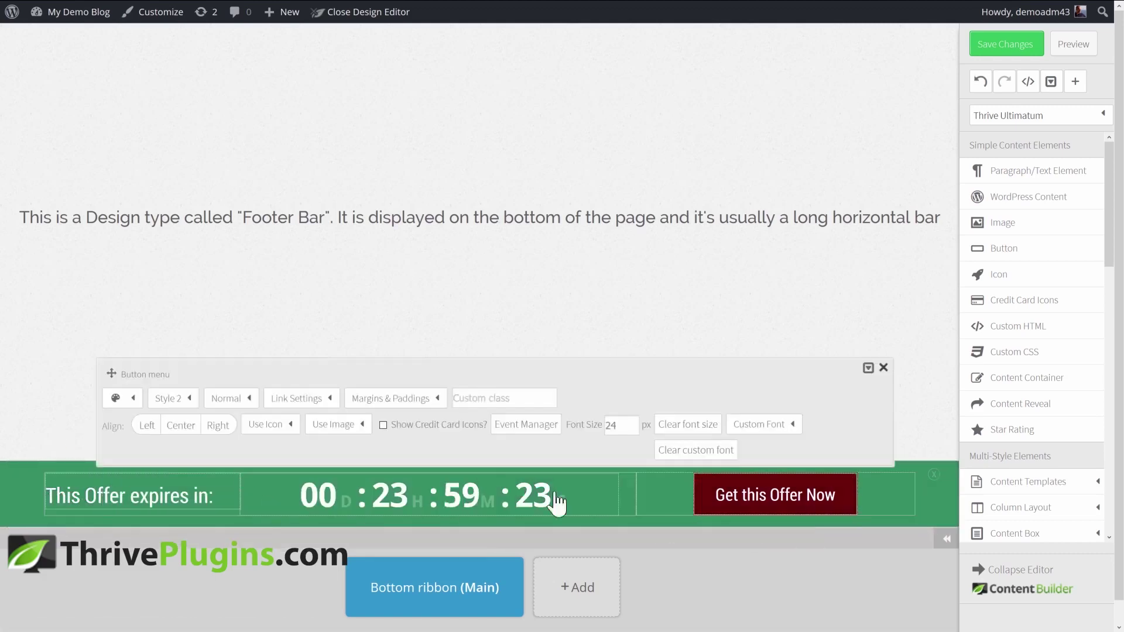
left_click(132, 400)
left_click(158, 451)
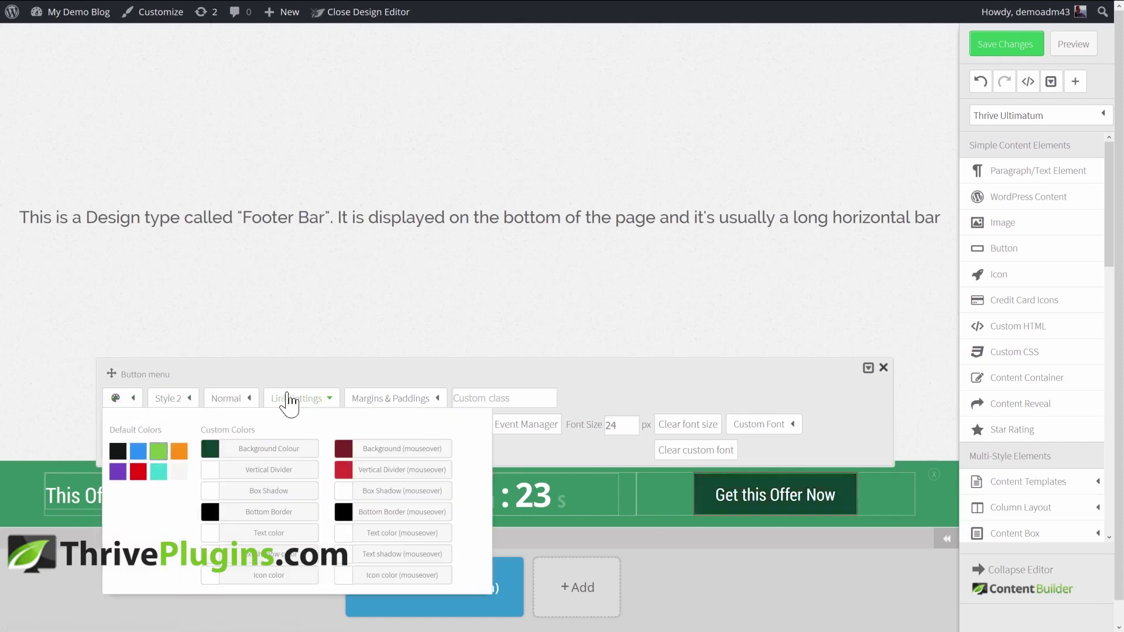
Step: Replace the button's label with "Change the Text" in its link settings, leaving the URL empty
left_click(289, 403)
left_click(352, 451)
left_click_drag(366, 449, 206, 444)
type("Change the Text")
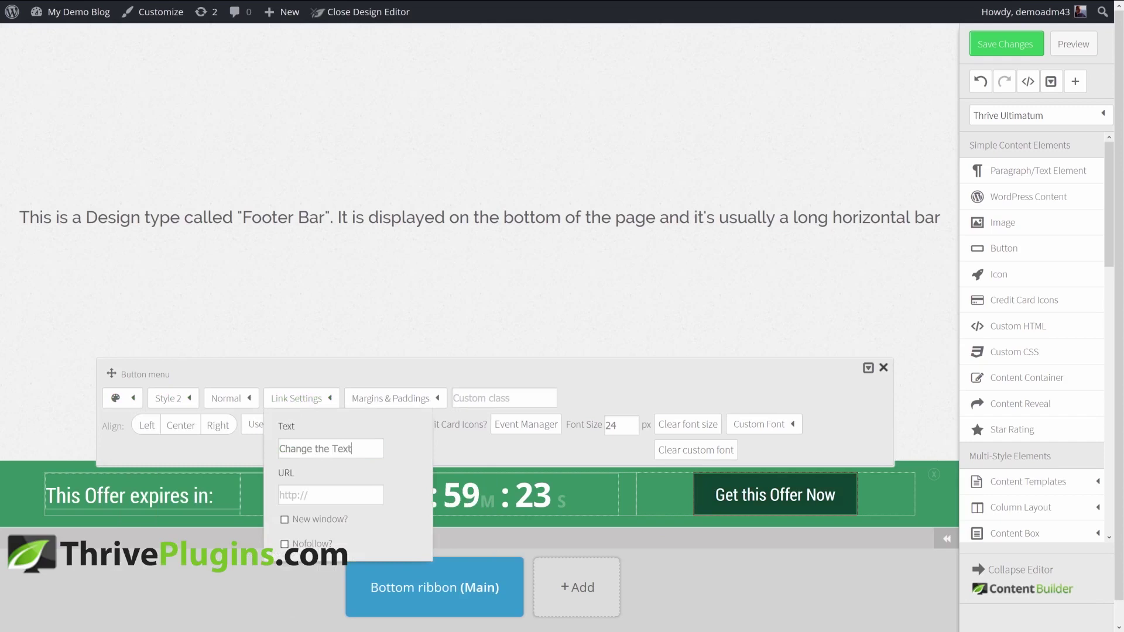
left_click(279, 494)
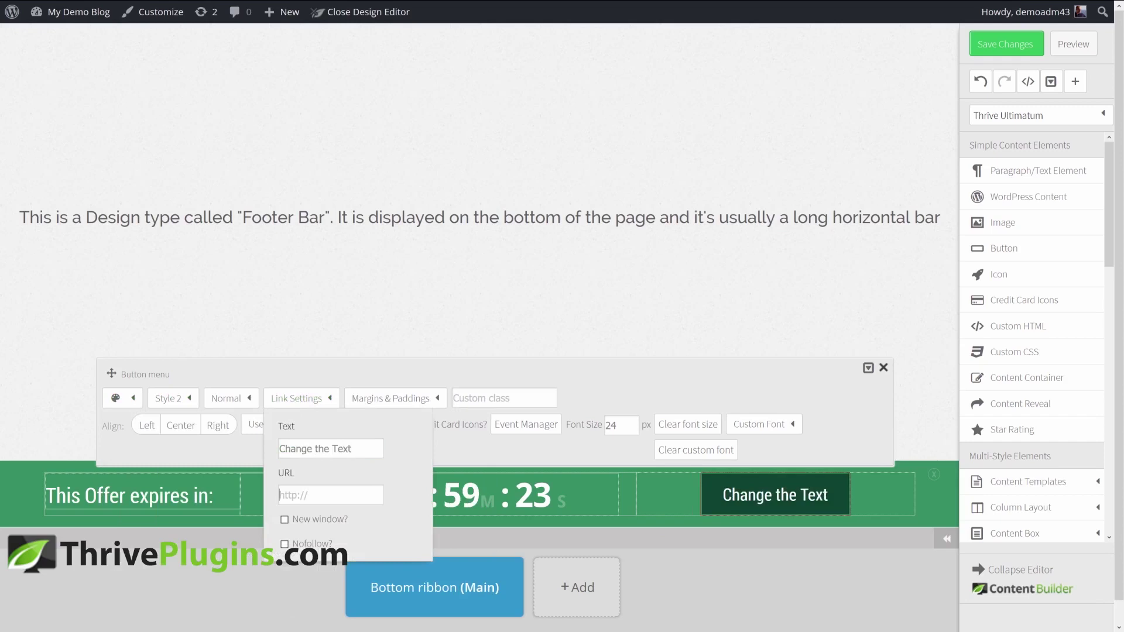
left_click(280, 495)
left_click(533, 319)
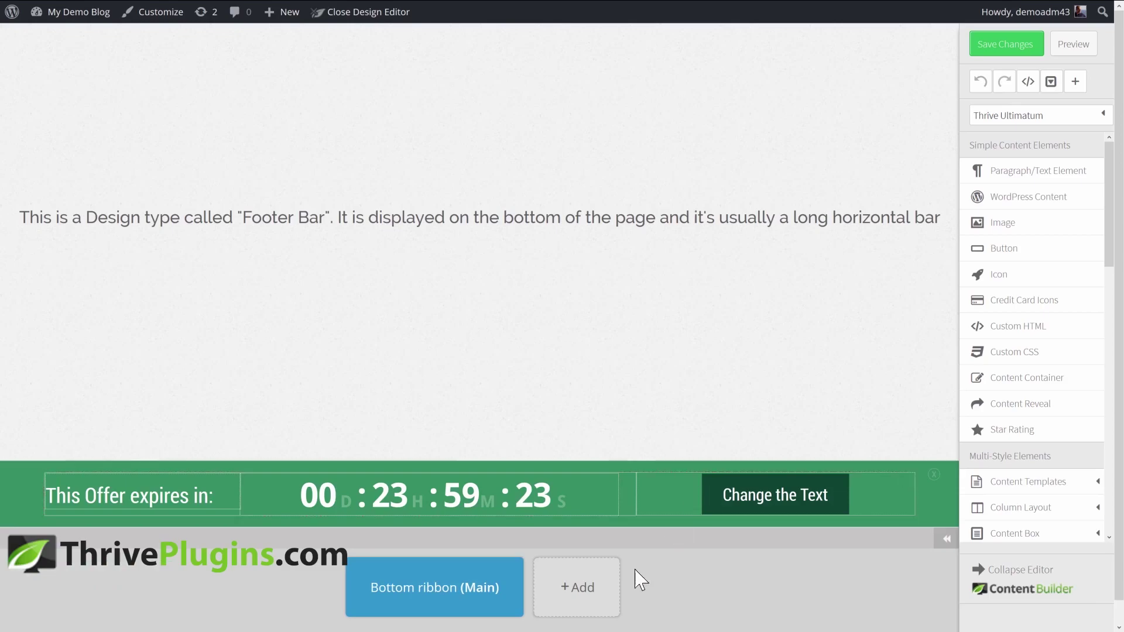
Step: Add a design state named urgent and recolor its ribbon background with the default red
left_click(583, 586)
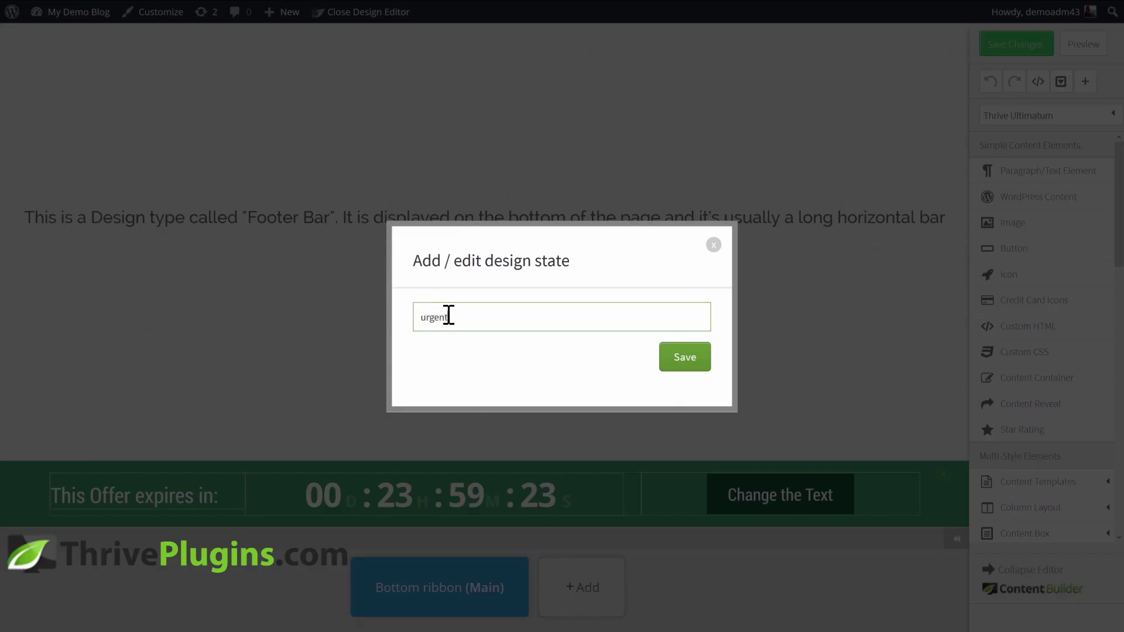
left_click(683, 364)
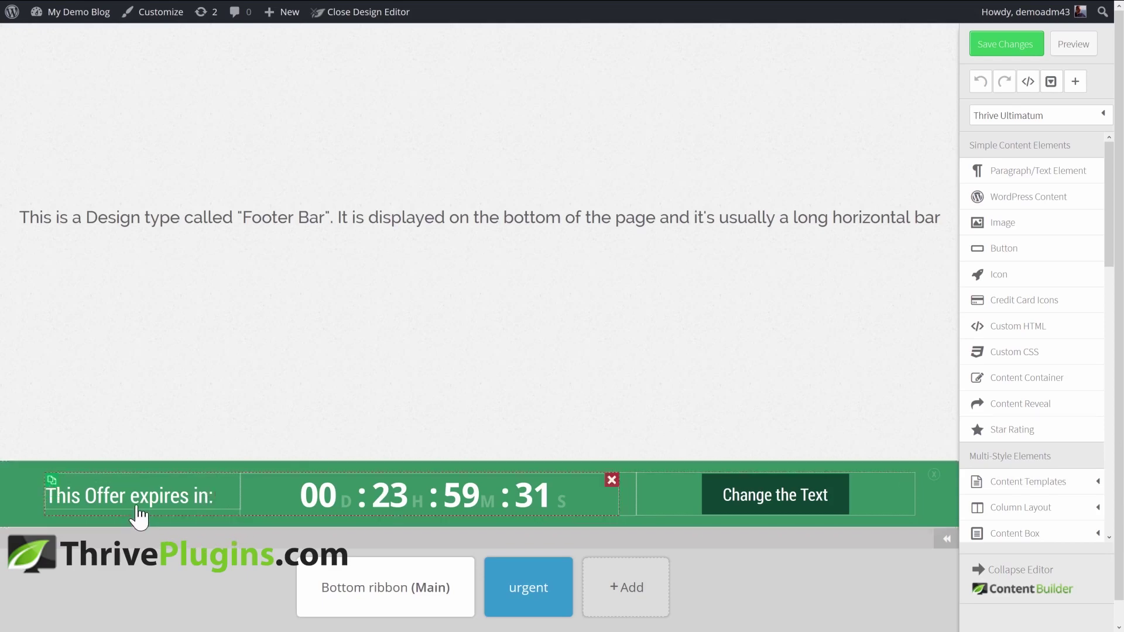
left_click(215, 495)
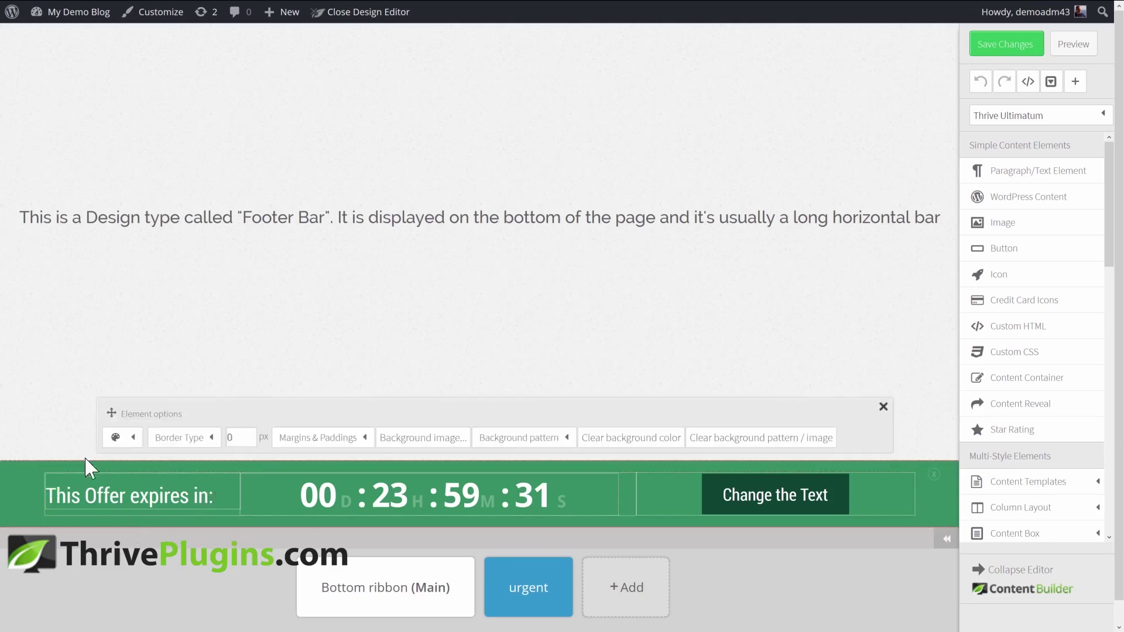
left_click(117, 438)
left_click(138, 511)
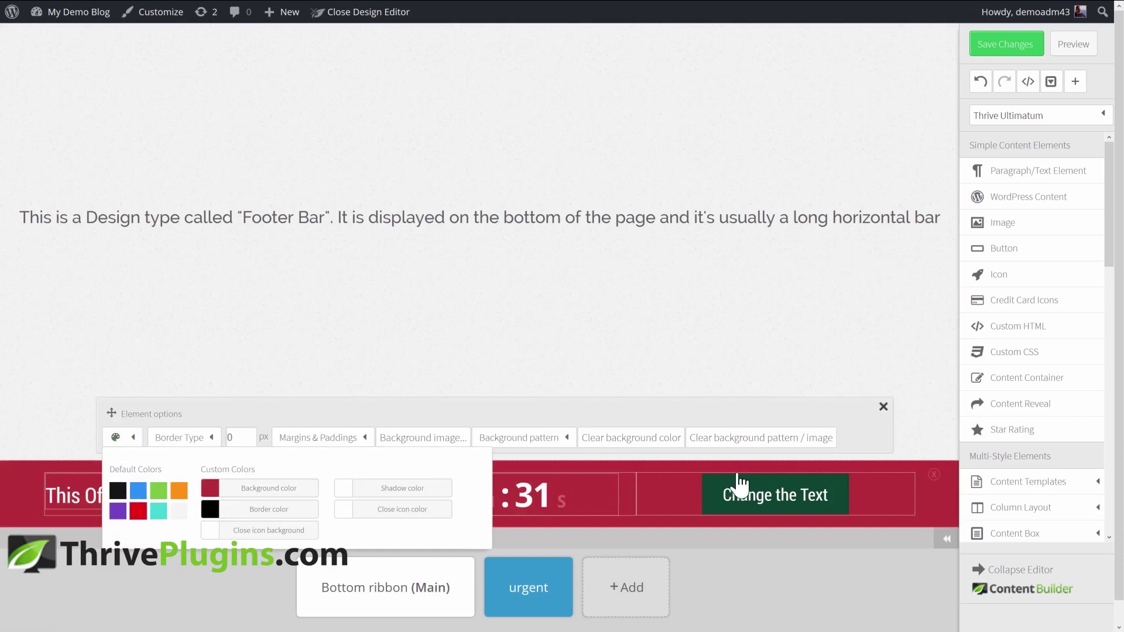
Step: Recolor the urgent state's button dark red and replace its headline with "Warning! This offer is about to go away forever!"
left_click(790, 509)
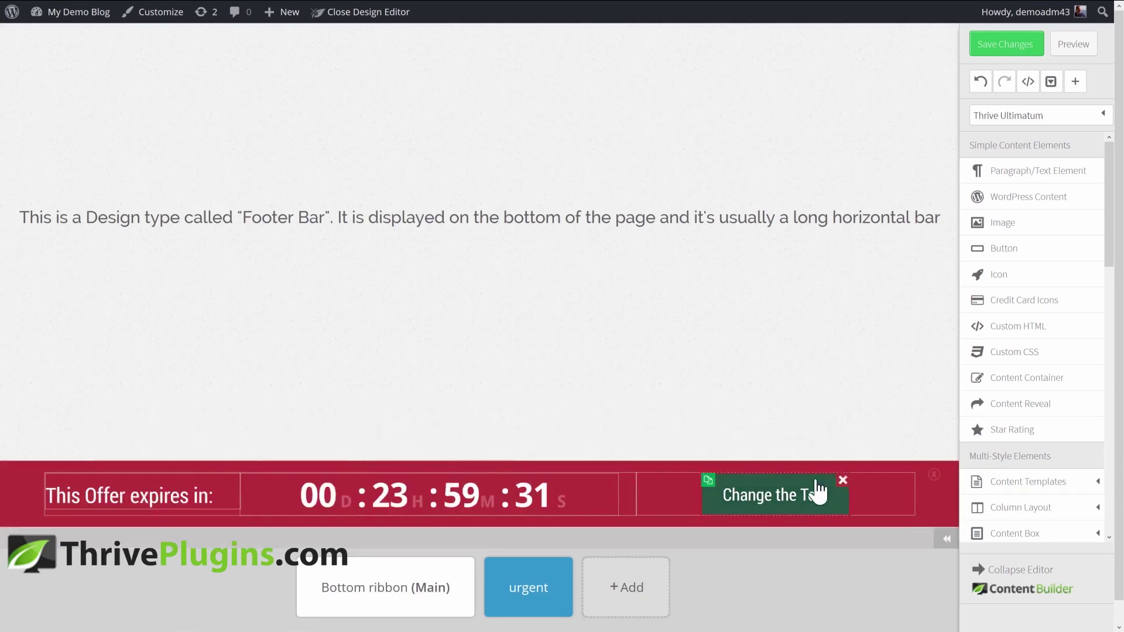
left_click(218, 496)
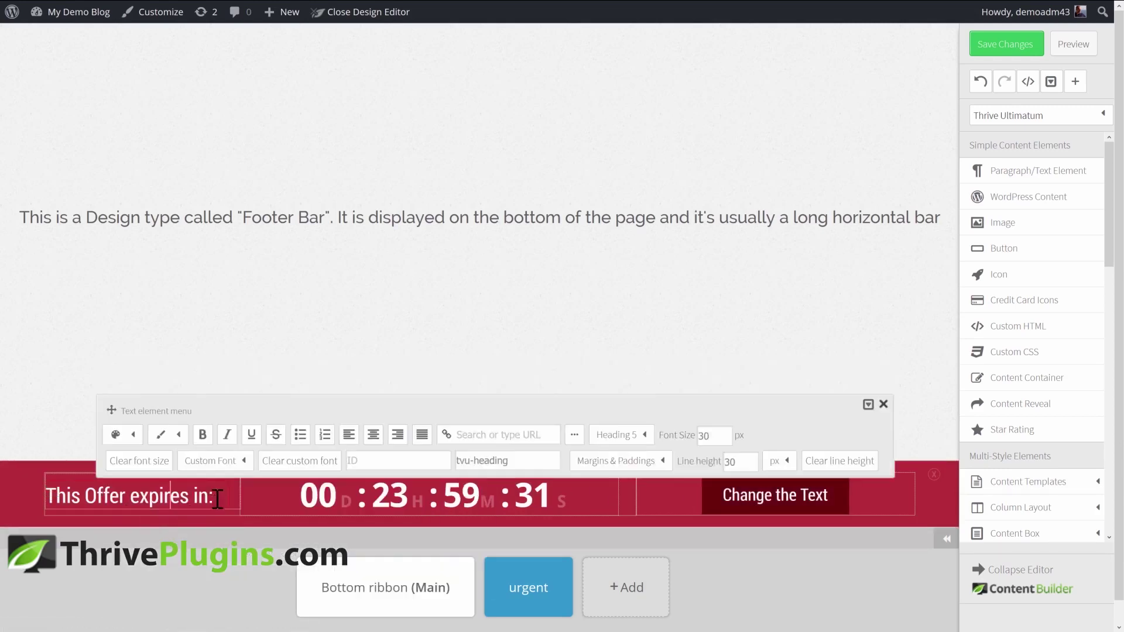
triple_click(195, 497)
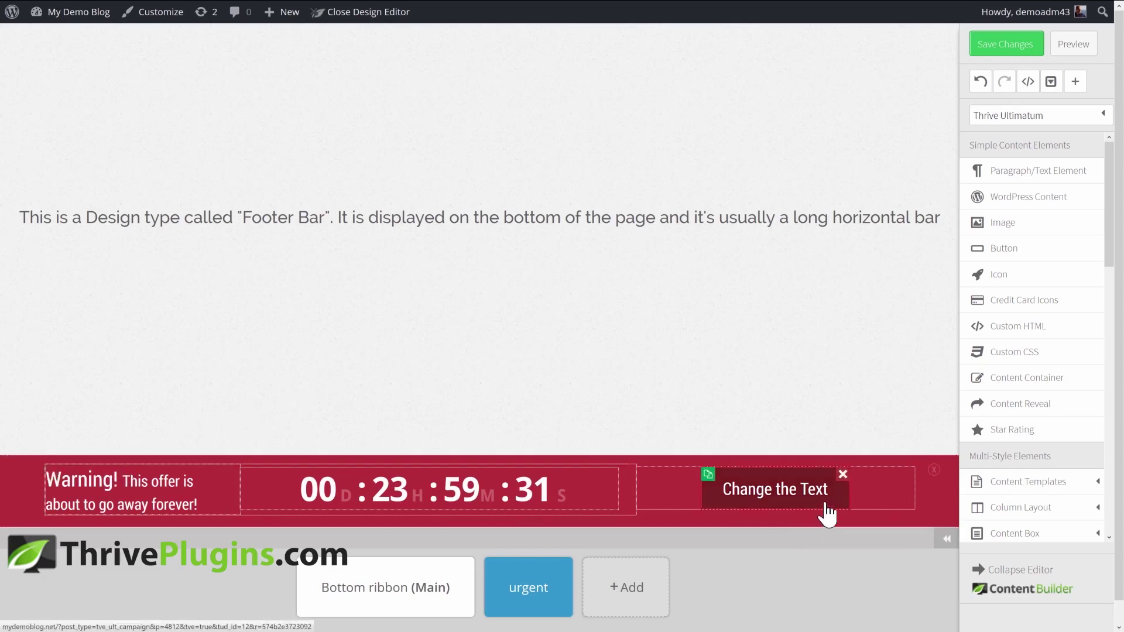
Step: Save the urgent ribbon state and add a new Widget design to the campaign
left_click(1001, 49)
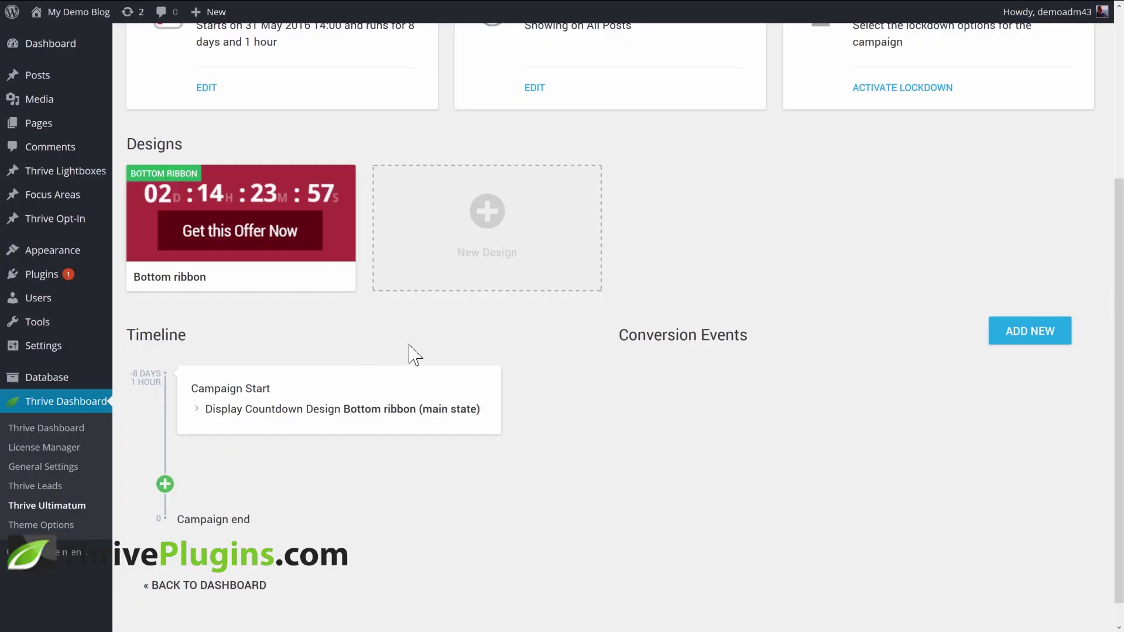
left_click(471, 240)
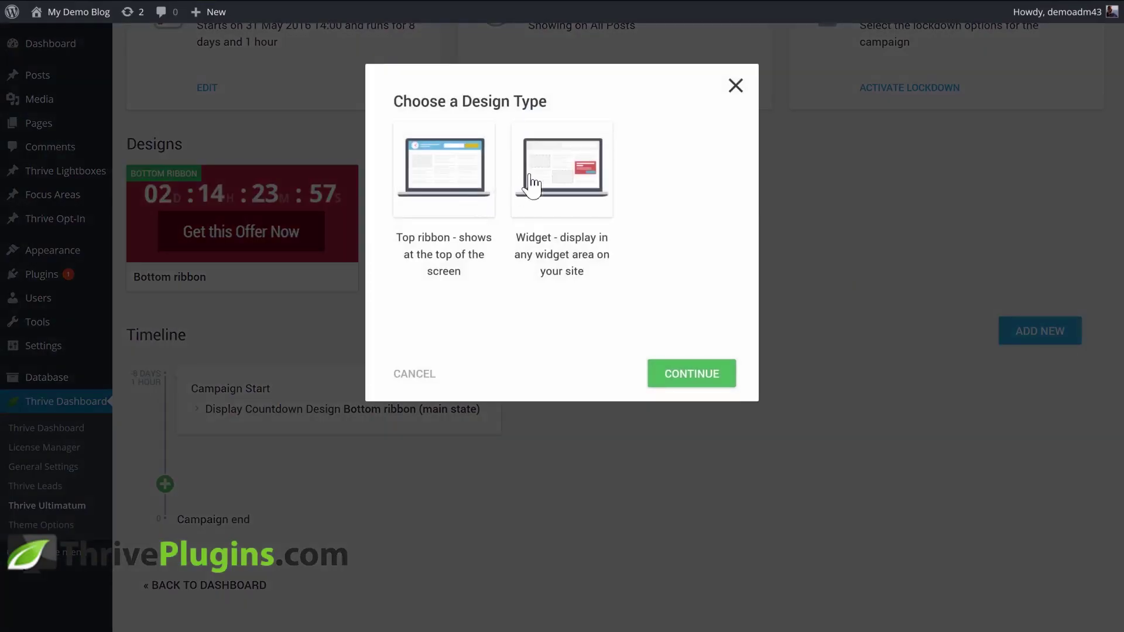
left_click(536, 184)
left_click(691, 383)
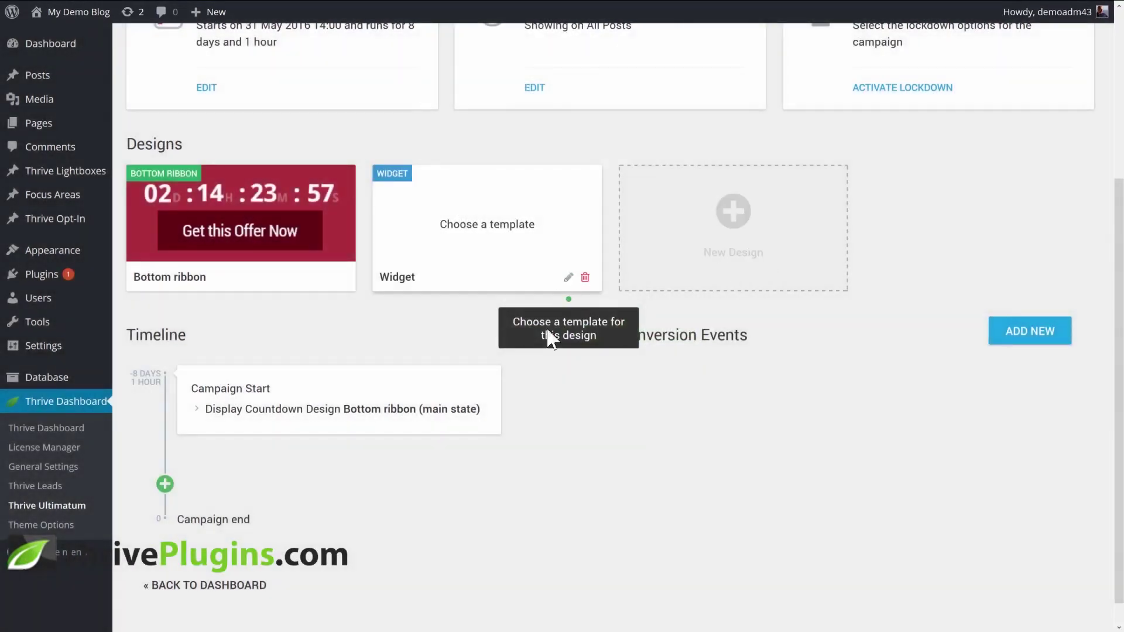
Step: Apply the Widget Set 006 countdown template to the Widget design and save it
left_click(550, 337)
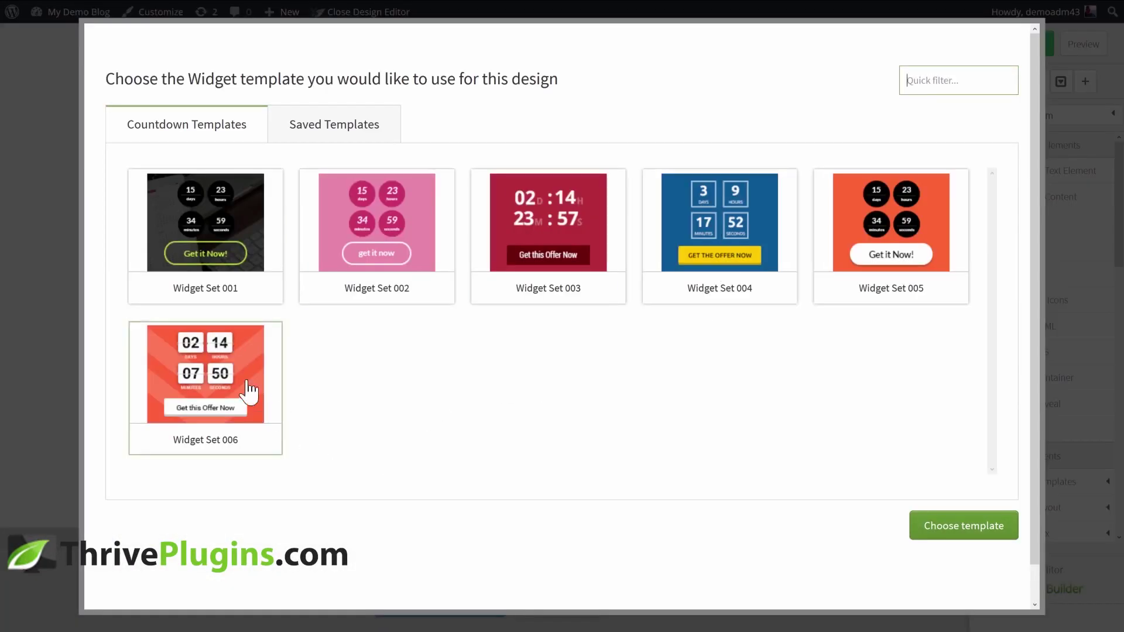
left_click(246, 387)
left_click(953, 527)
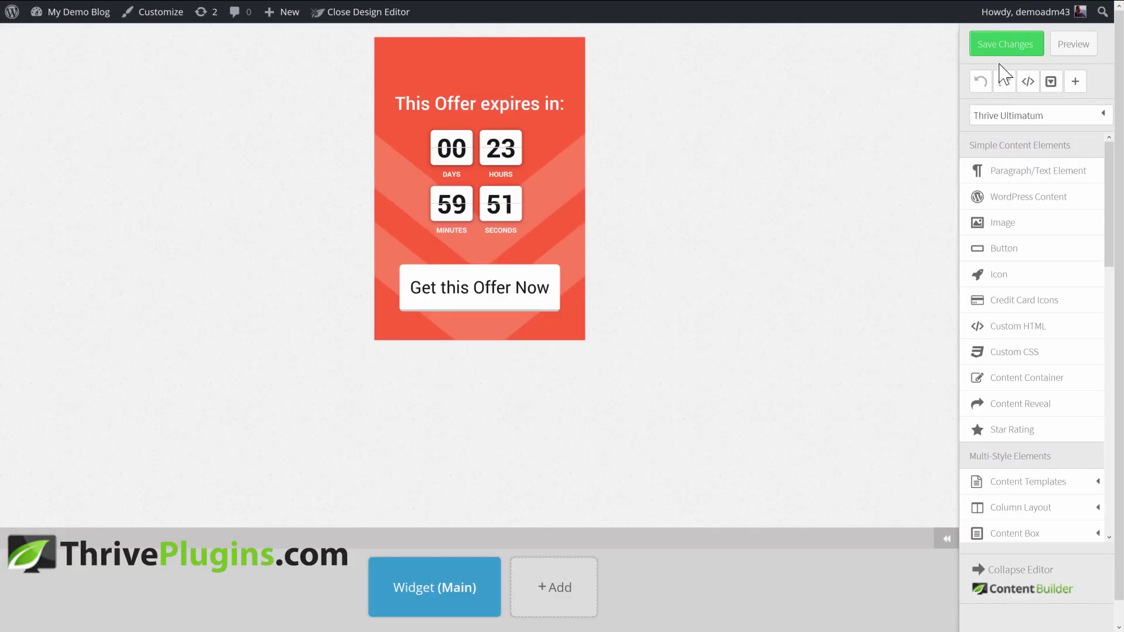
left_click(1003, 51)
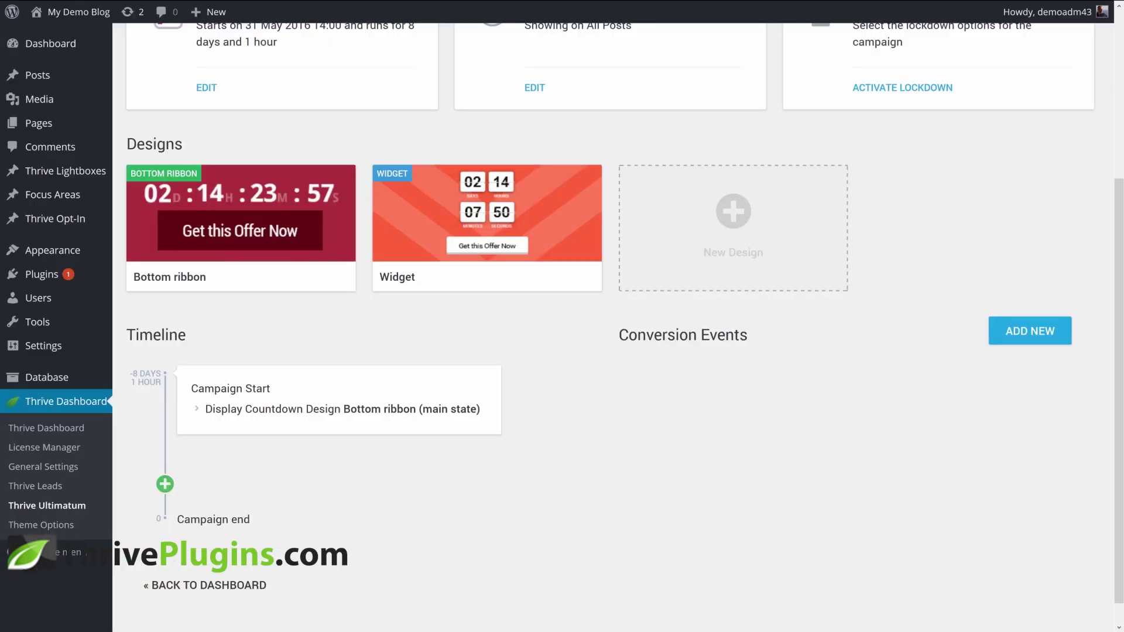
Step: Edit the Campaign Start timeline event so it also displays the Widget design in its Main State
scroll(557, 357, "down", 1)
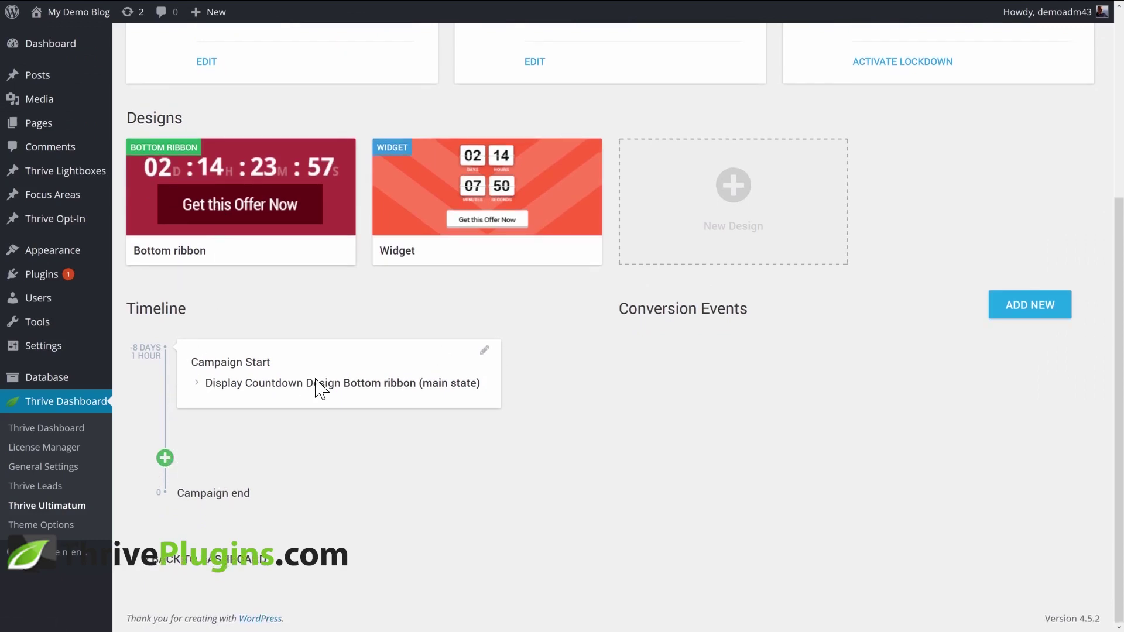
left_click(484, 352)
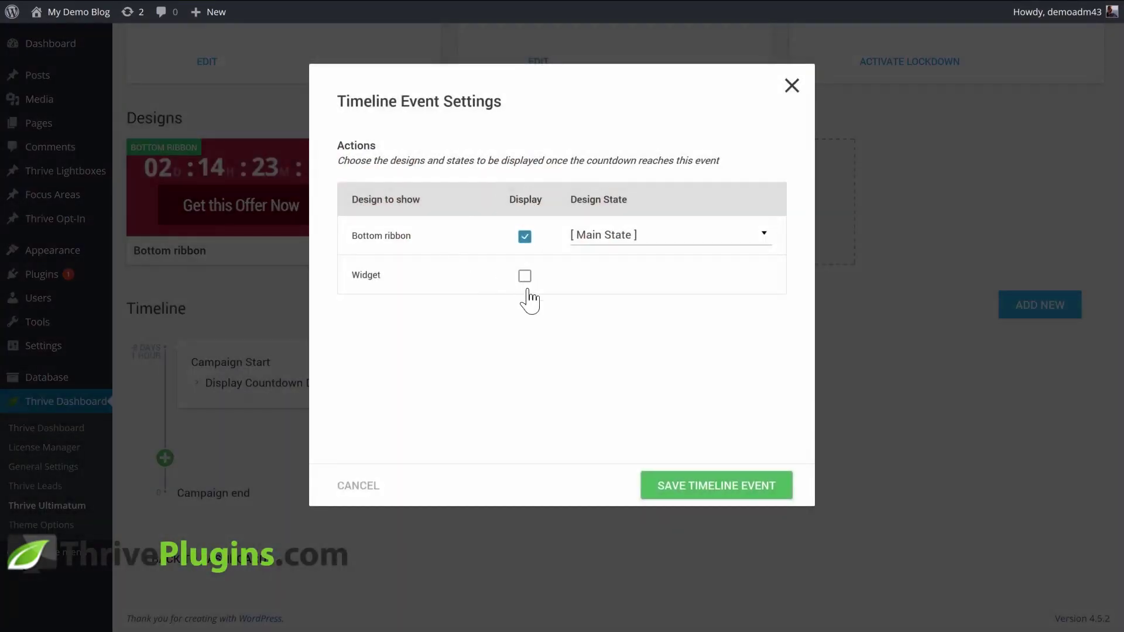
left_click(524, 276)
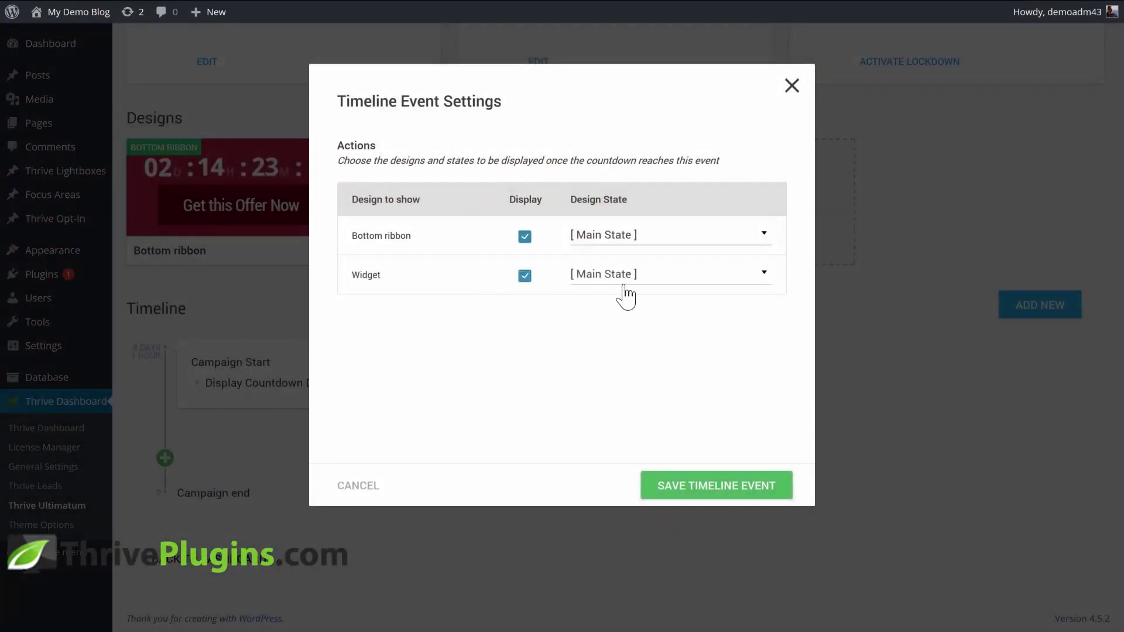
left_click(684, 485)
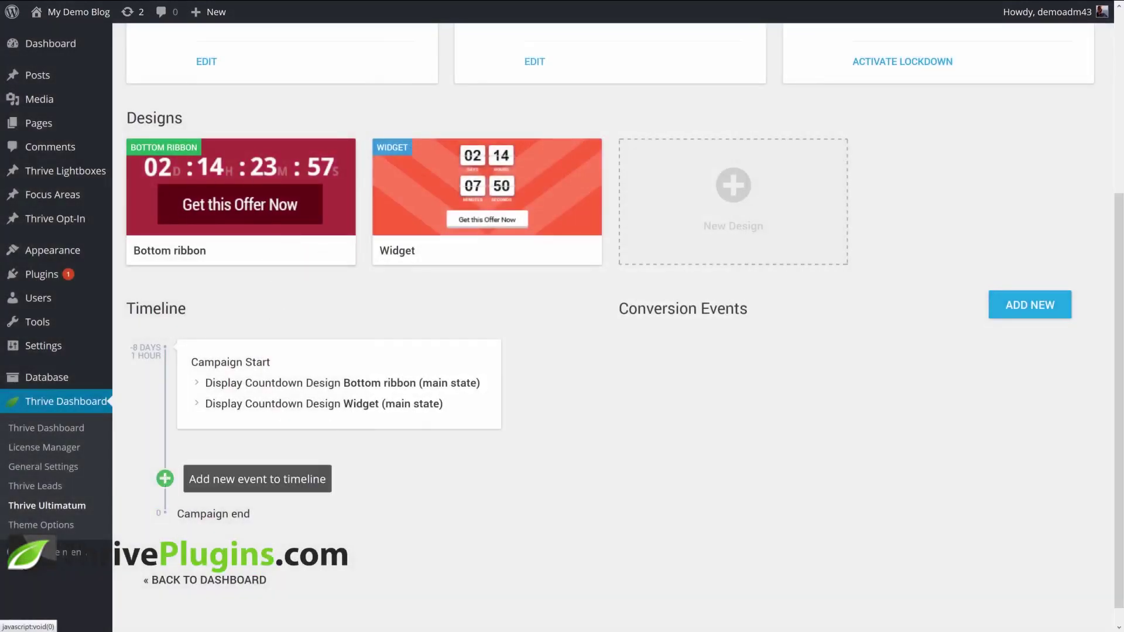
Step: Add a timeline event 12 hours before the countdown reaches zero that switches the Bottom ribbon to its urgent state
left_click(165, 479)
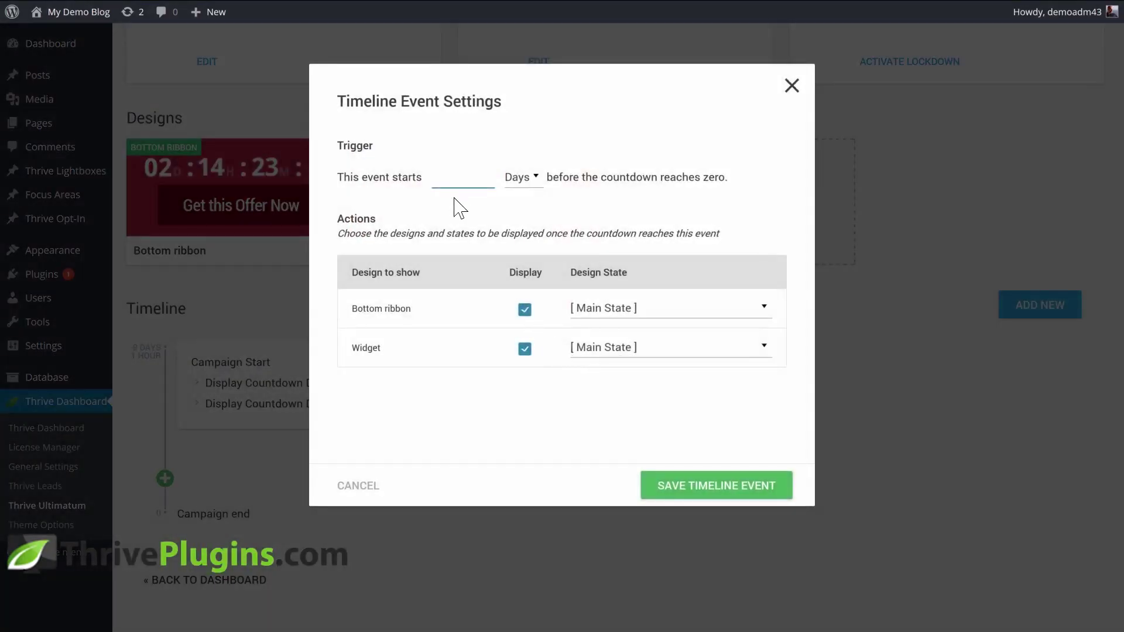
left_click(524, 177)
left_click(522, 229)
left_click(462, 179)
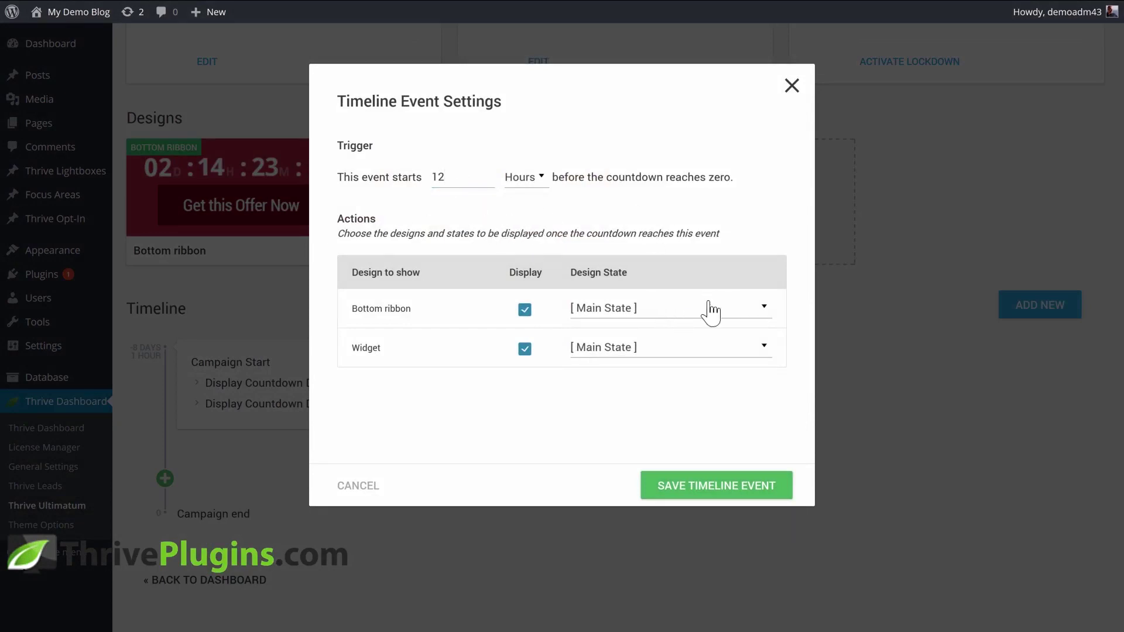
left_click(594, 311)
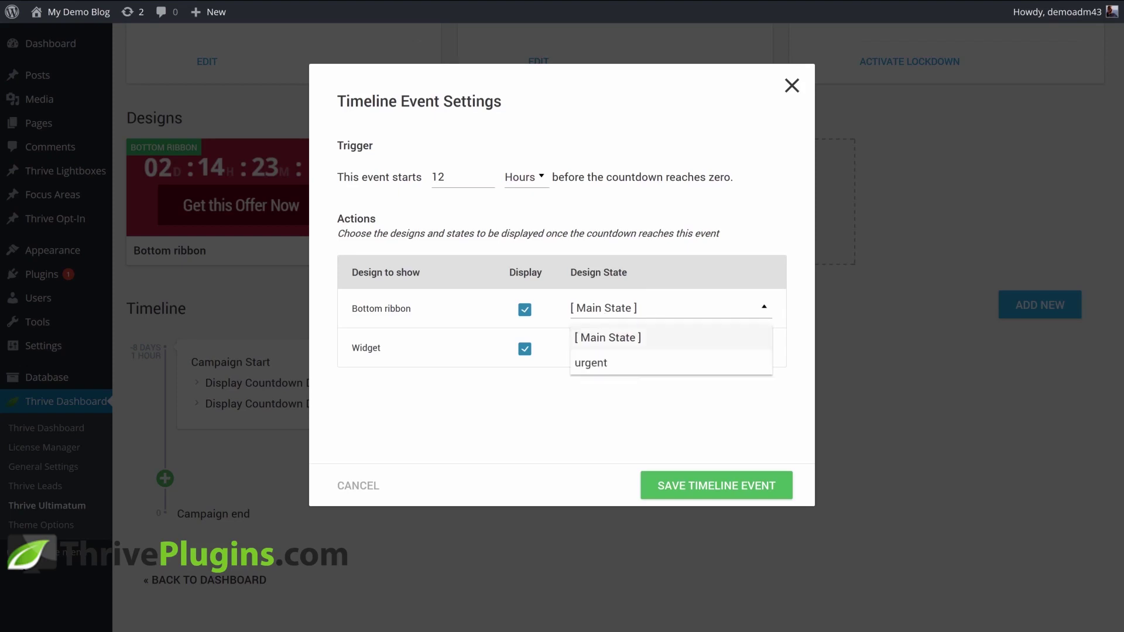
left_click(603, 366)
left_click(665, 486)
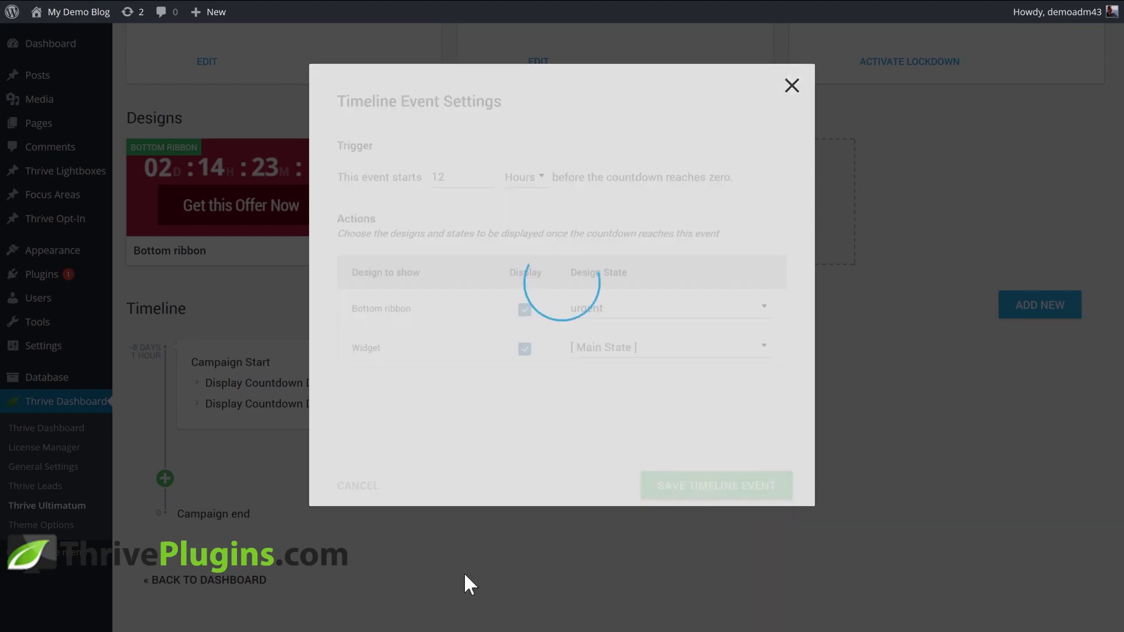
Step: Set the campaign status to Running and check the ribbon and sidebar widget countdowns on the How to build a website post
scroll(647, 486, "up", 6)
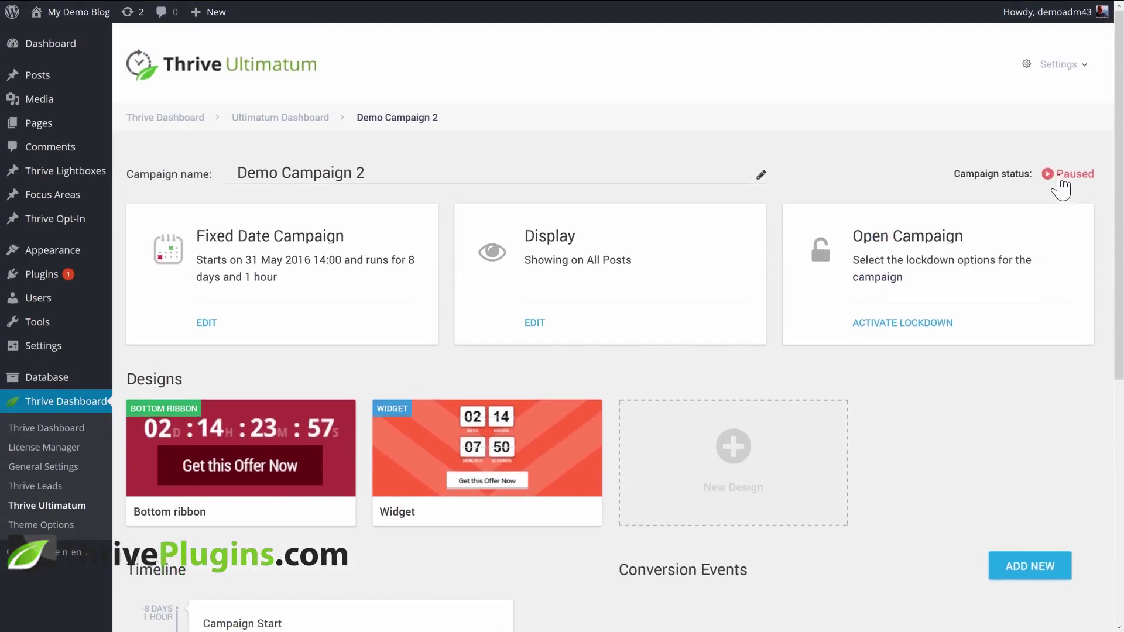
left_click(1050, 174)
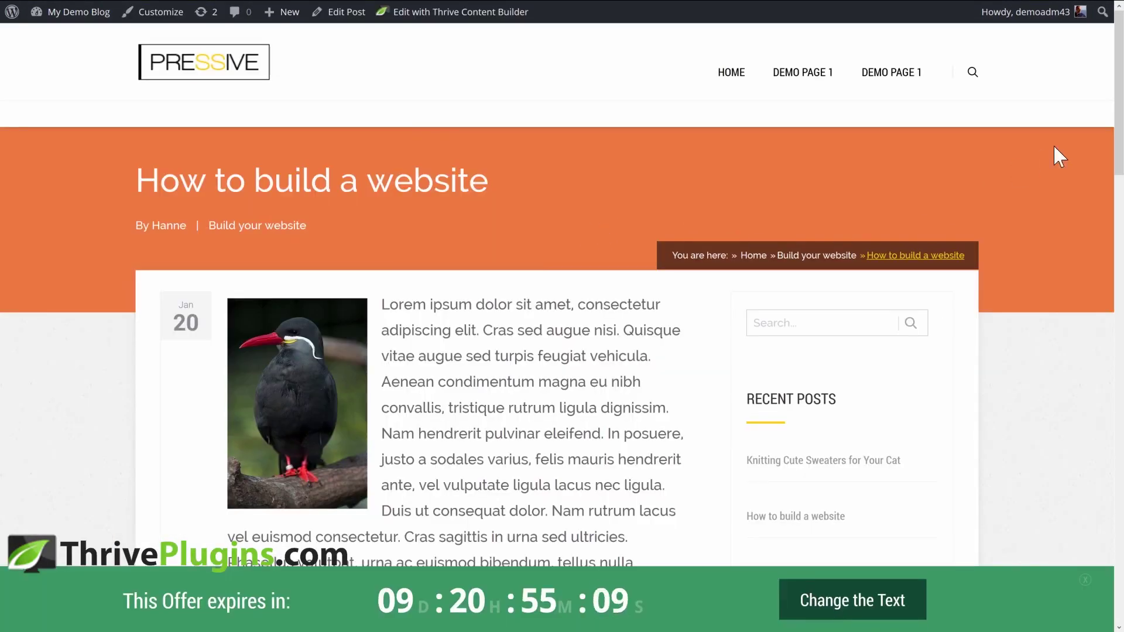
left_click_drag(1118, 108, 1113, 202)
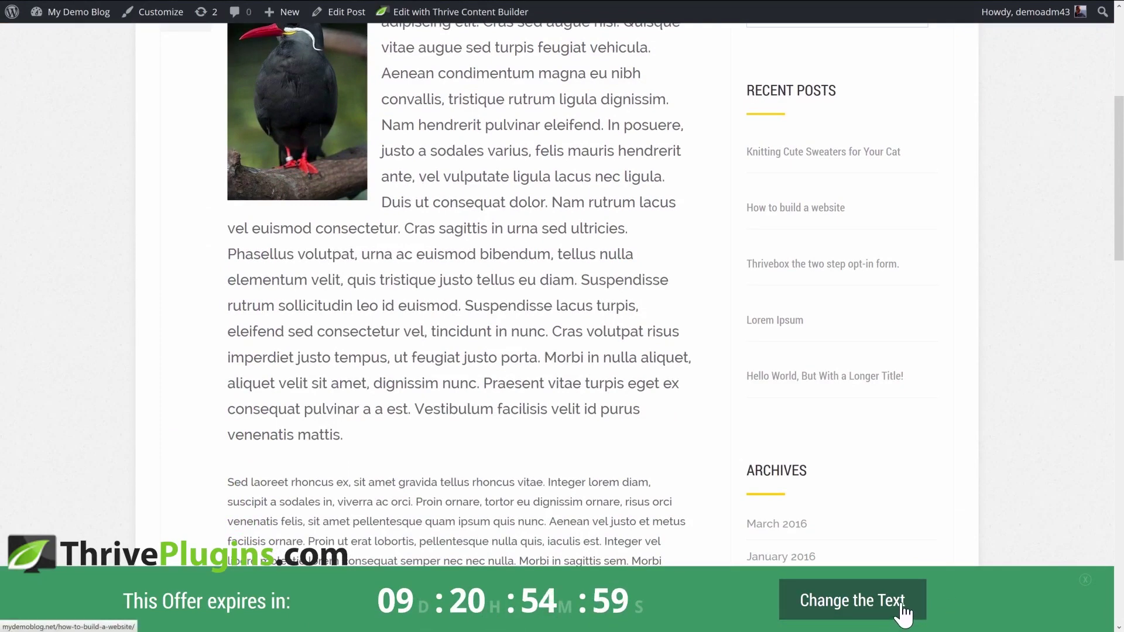
left_click_drag(1118, 196, 1104, 489)
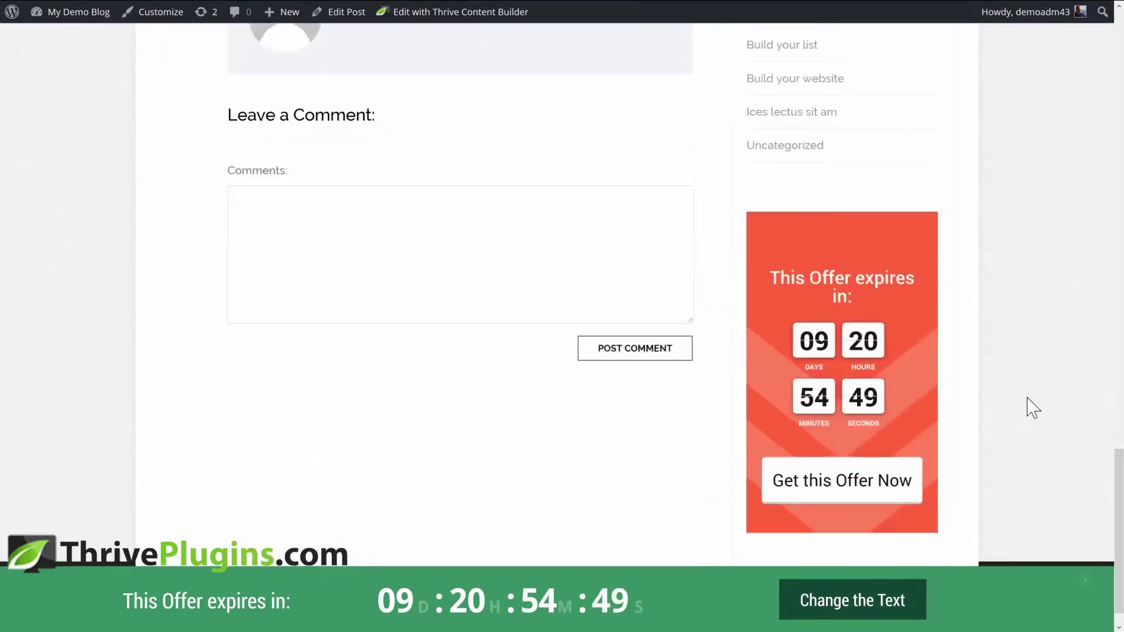
scroll(1033, 408, "down", 1)
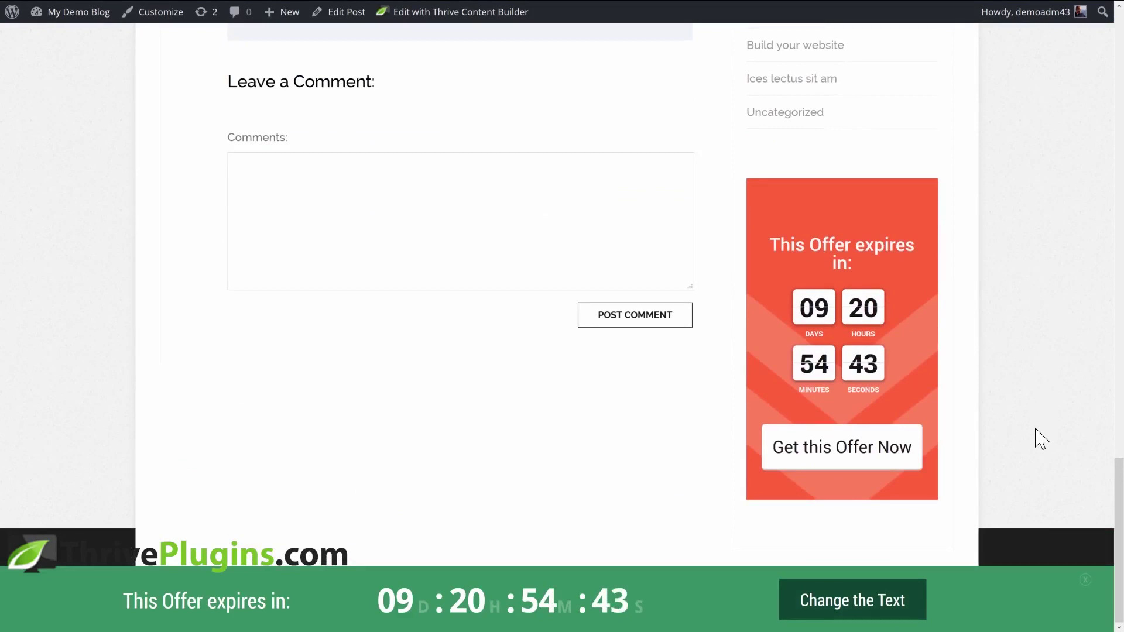
left_click_drag(1118, 526, 1097, 83)
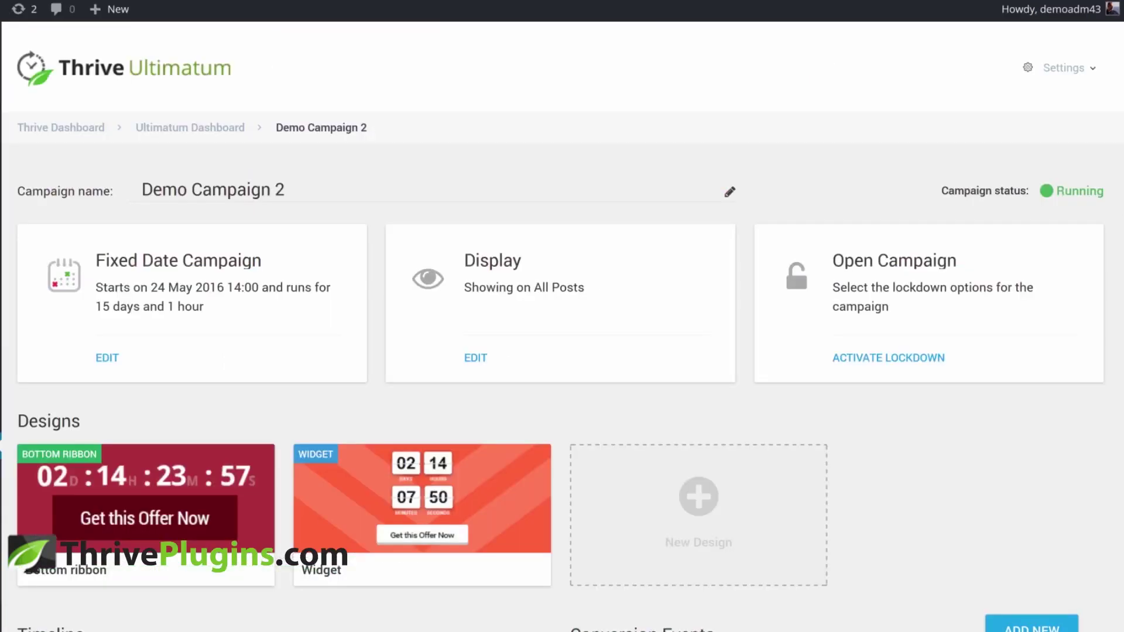
scroll(560, 328, "down", 2)
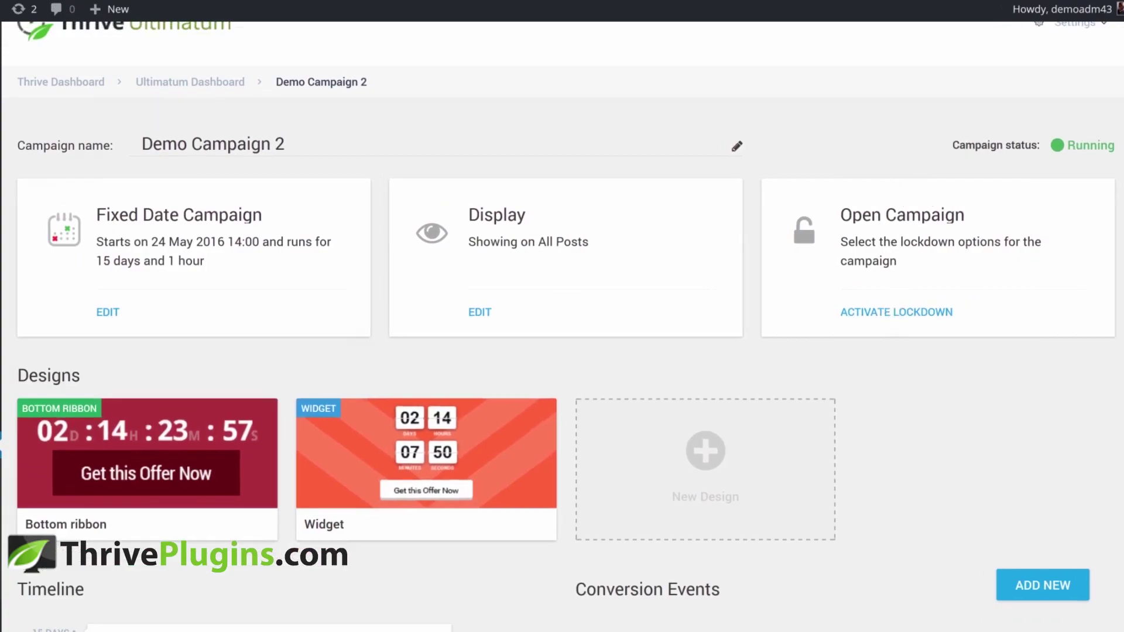
left_click(896, 312)
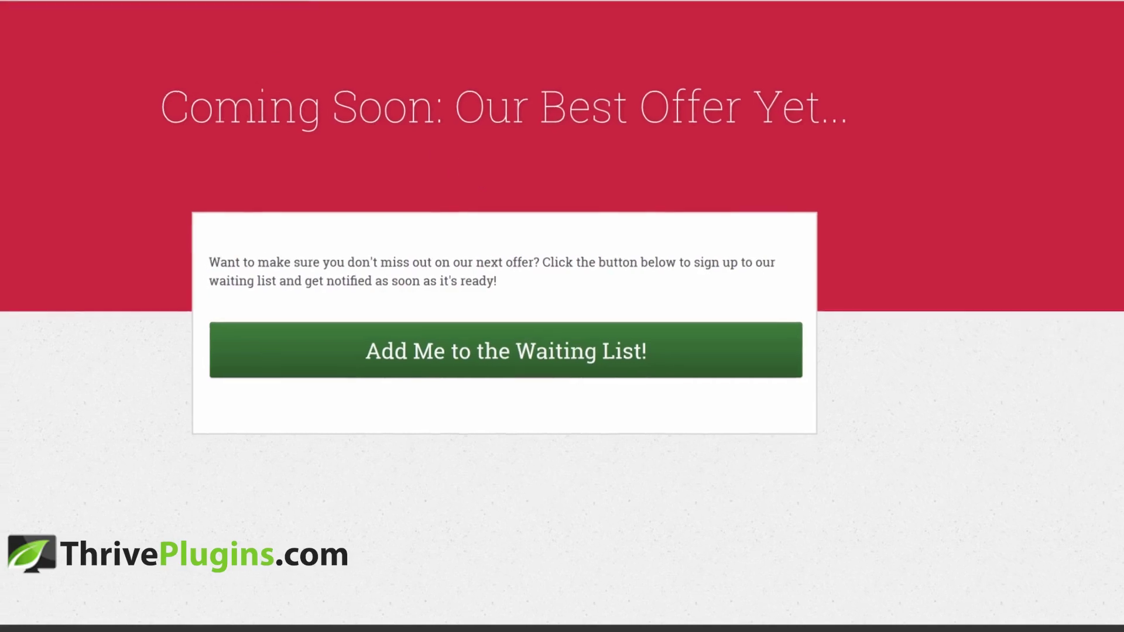
left_click(328, 4)
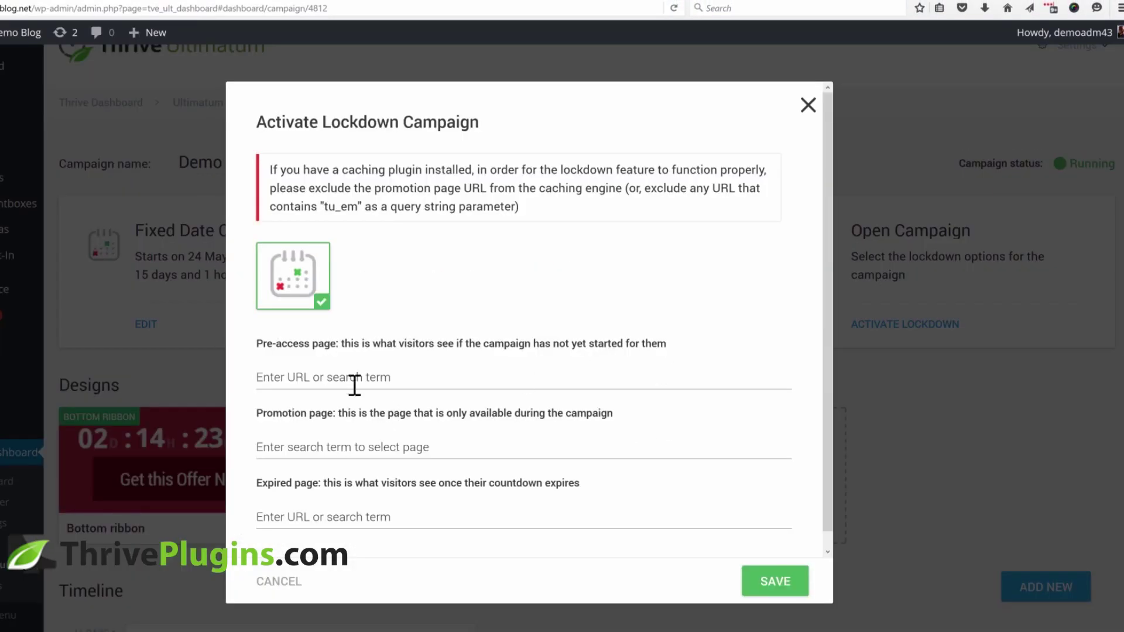
left_click(494, 377)
type("http://mydemoblog.net/evergreen-before-page/")
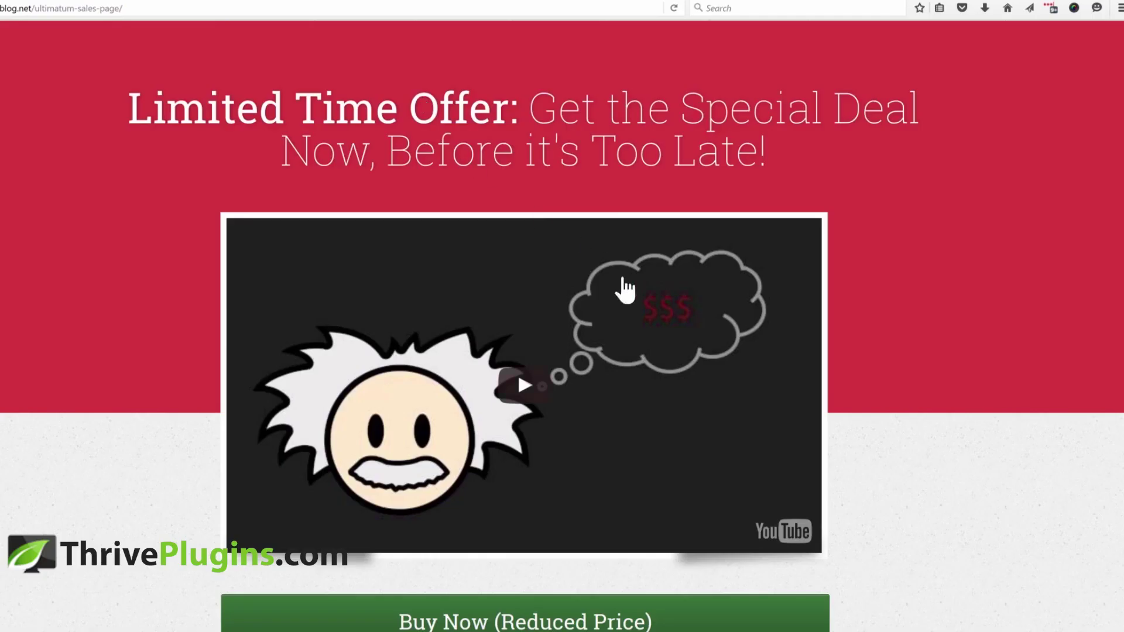
Step: Review the limited time offer sales page, and set the lockdown promotion page to Ultimatum Sales Page by searching for "sales page"
scroll(1121, 111, "down", 3)
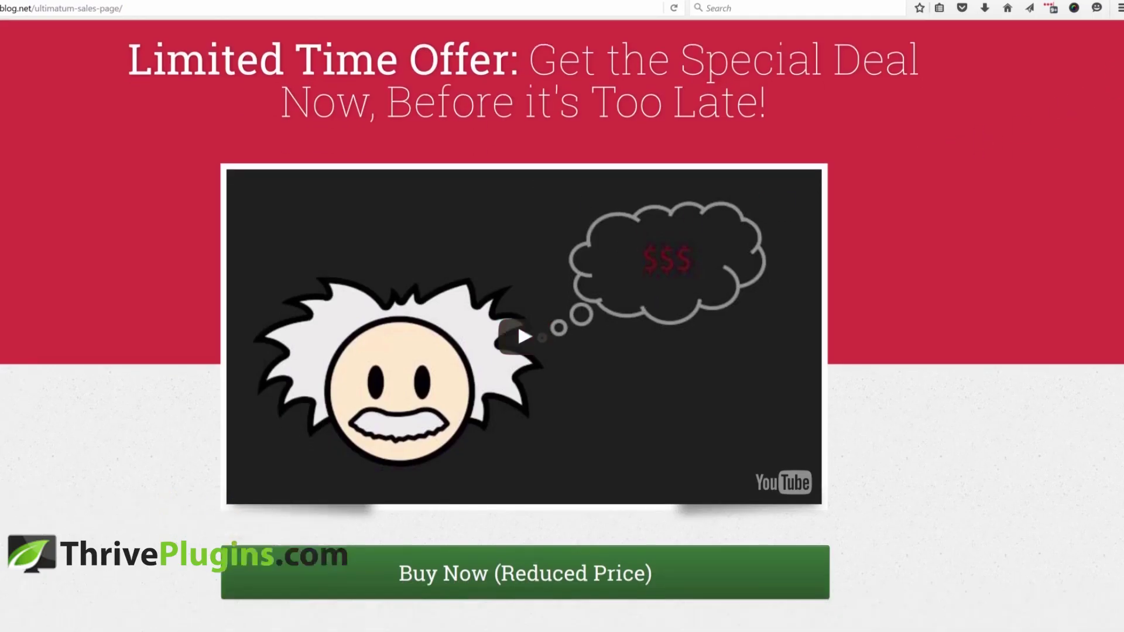
scroll(1107, 126, "up", 2)
scroll(1099, 100, "up", 1)
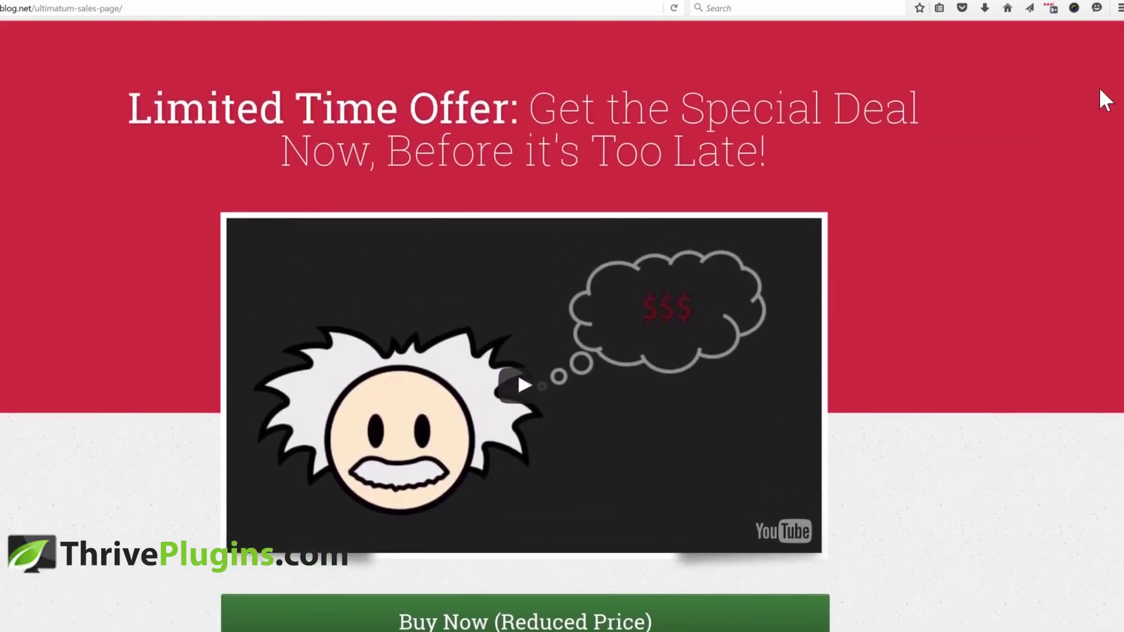
scroll(1095, 117, "down", 1)
scroll(1093, 125, "up", 1)
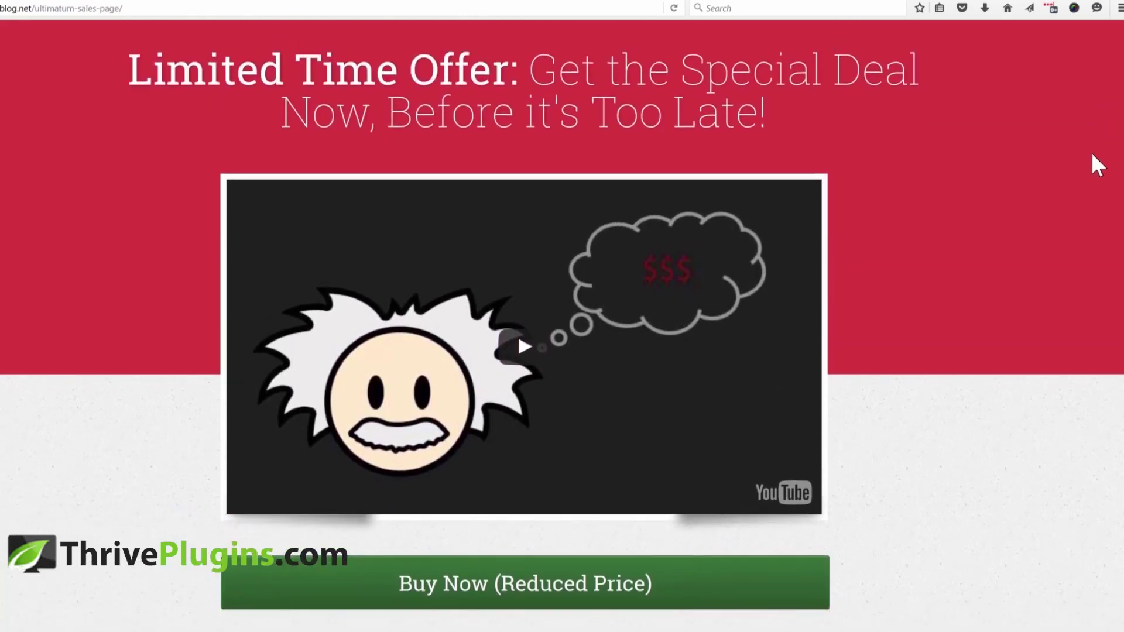
scroll(1094, 176, "down", 2)
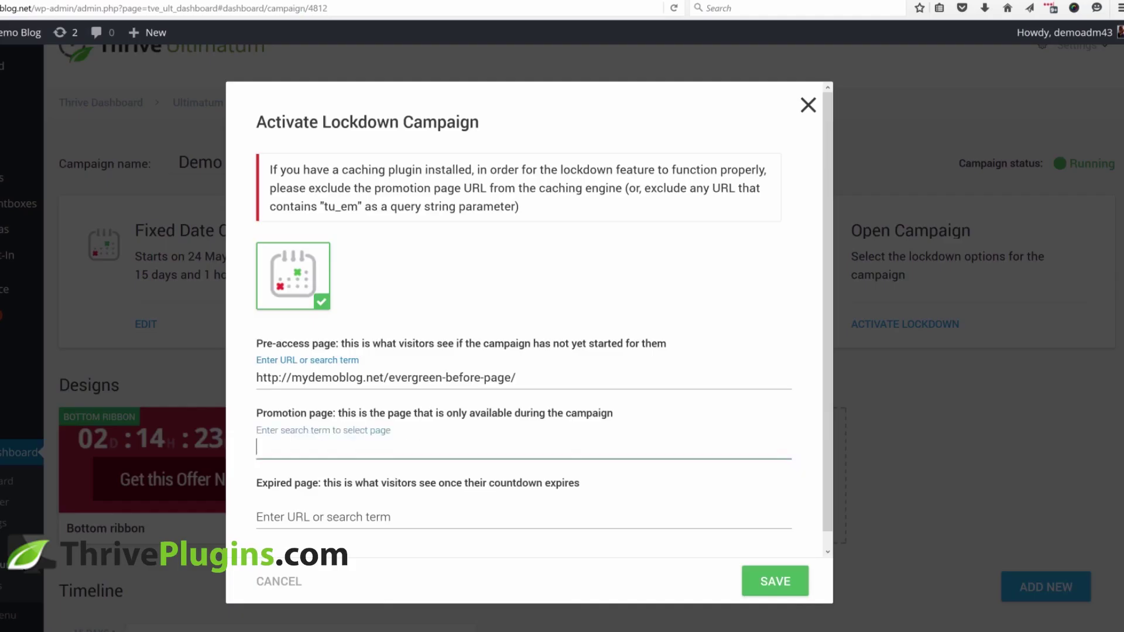
type("s")
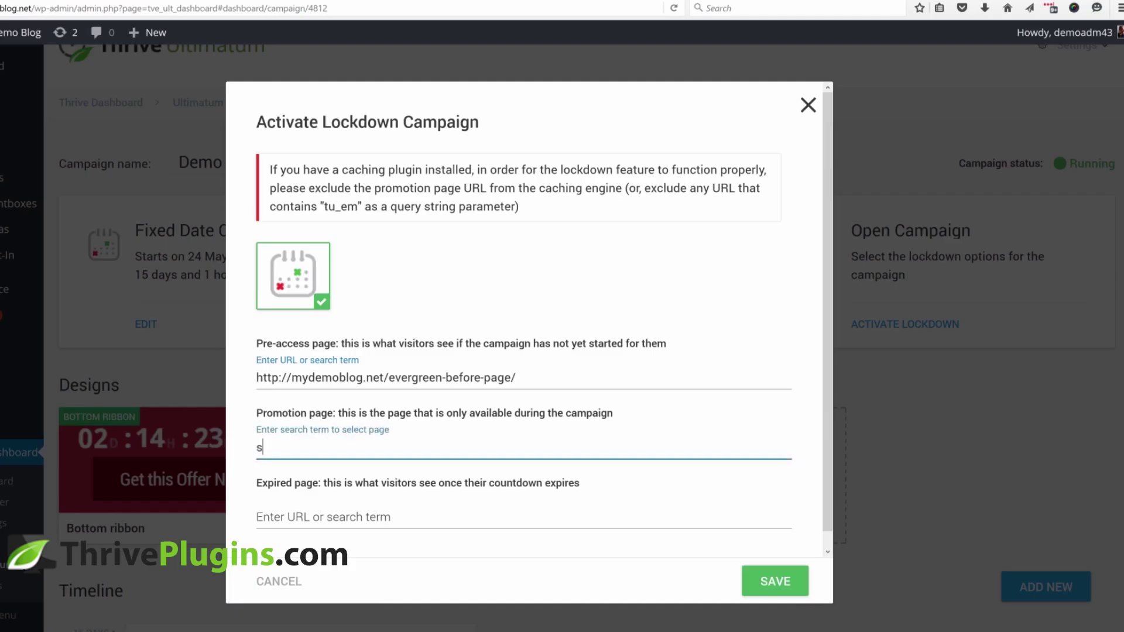
type("ales page")
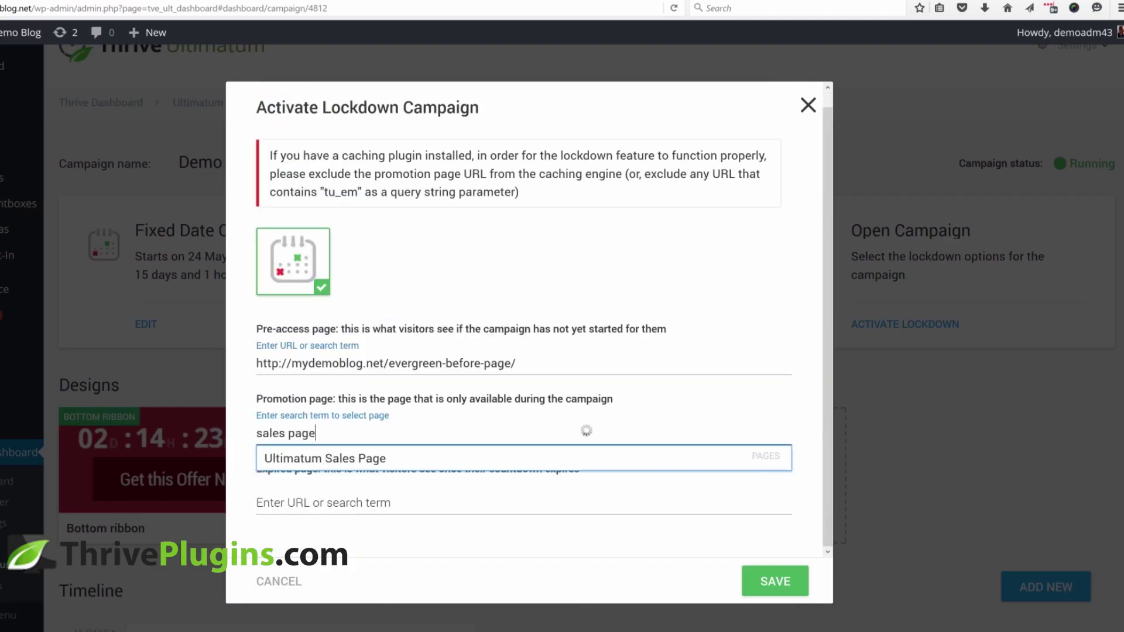
left_click(343, 459)
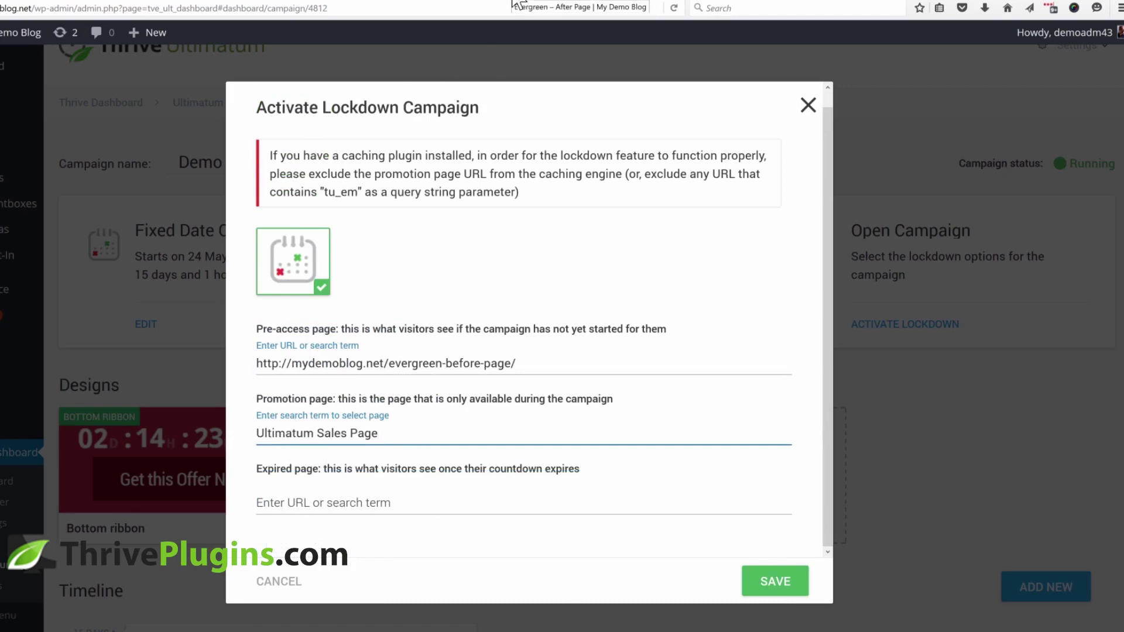
left_click(523, 4)
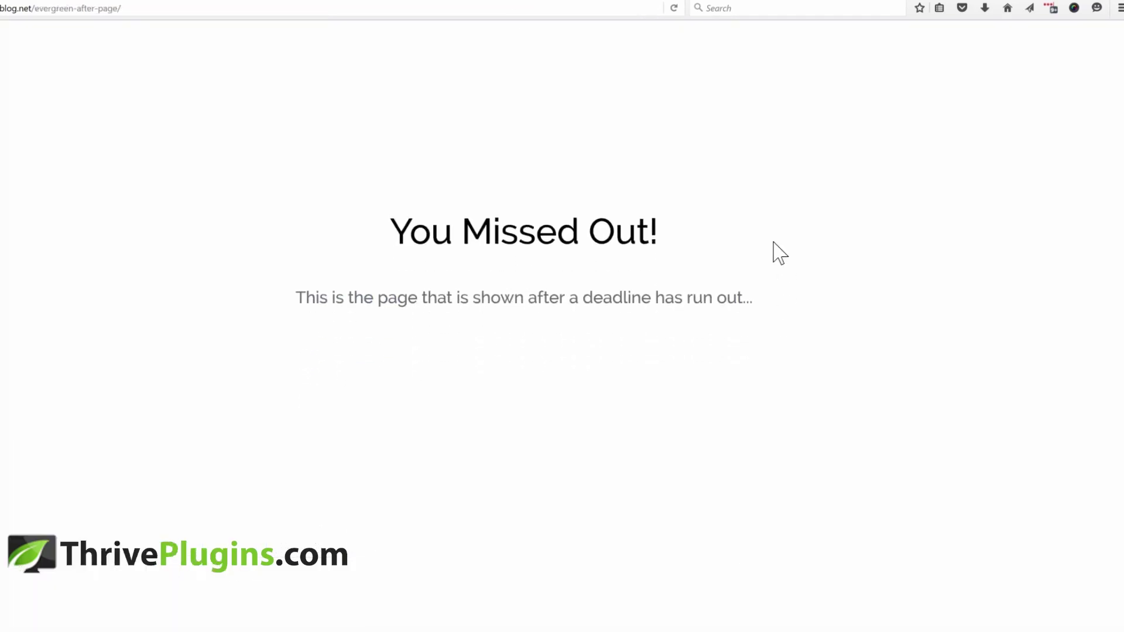
left_click(120, 8)
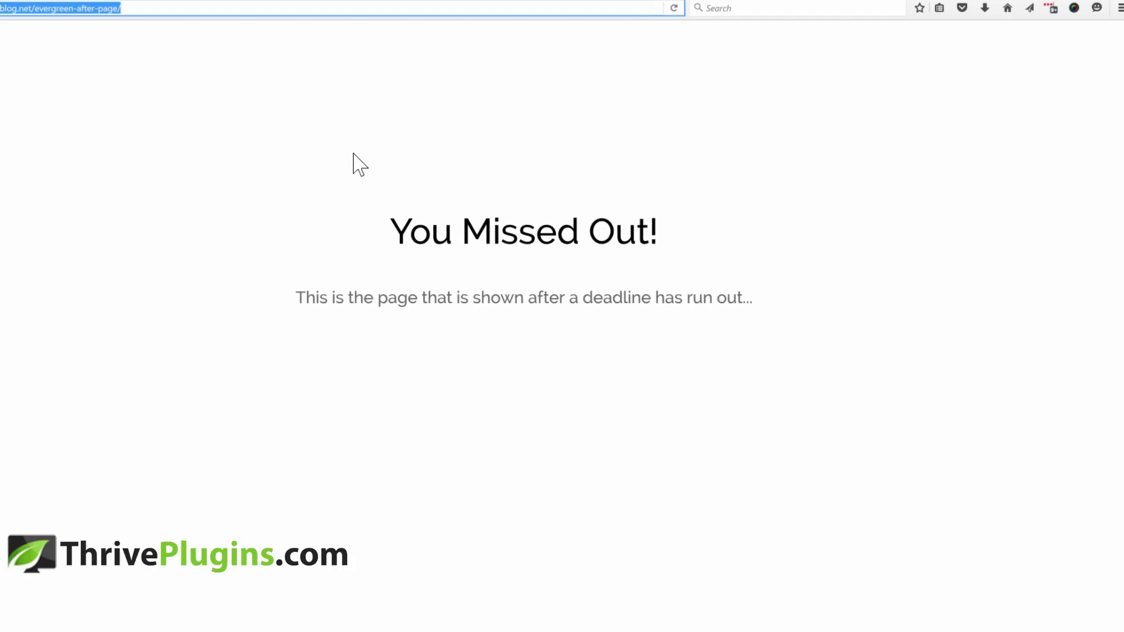
left_click(95, 1)
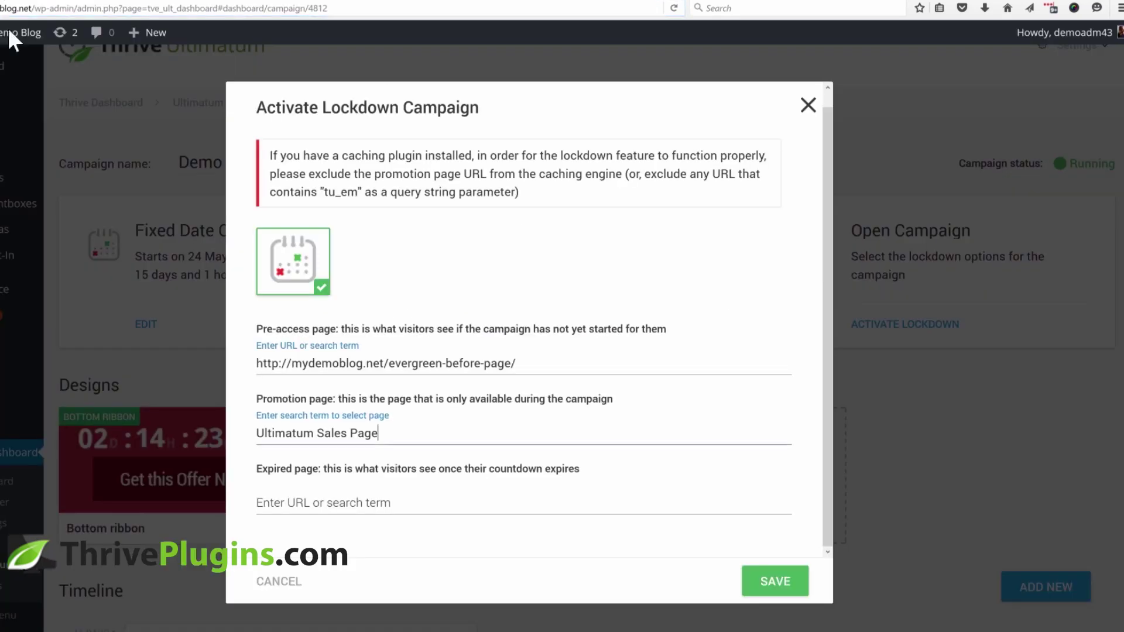
left_click(337, 502)
type("http://mydemoblog.net/evergreen-after-page/")
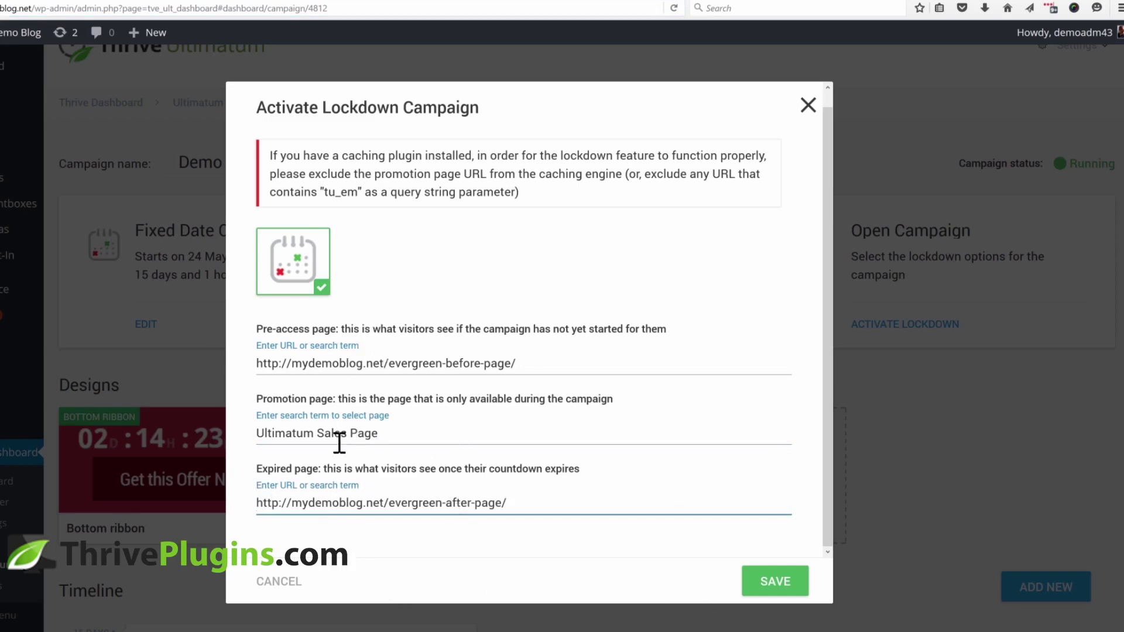
Step: Save the lockdown settings and set the fixed-date campaign's start date to 1 June 2016
left_click(774, 582)
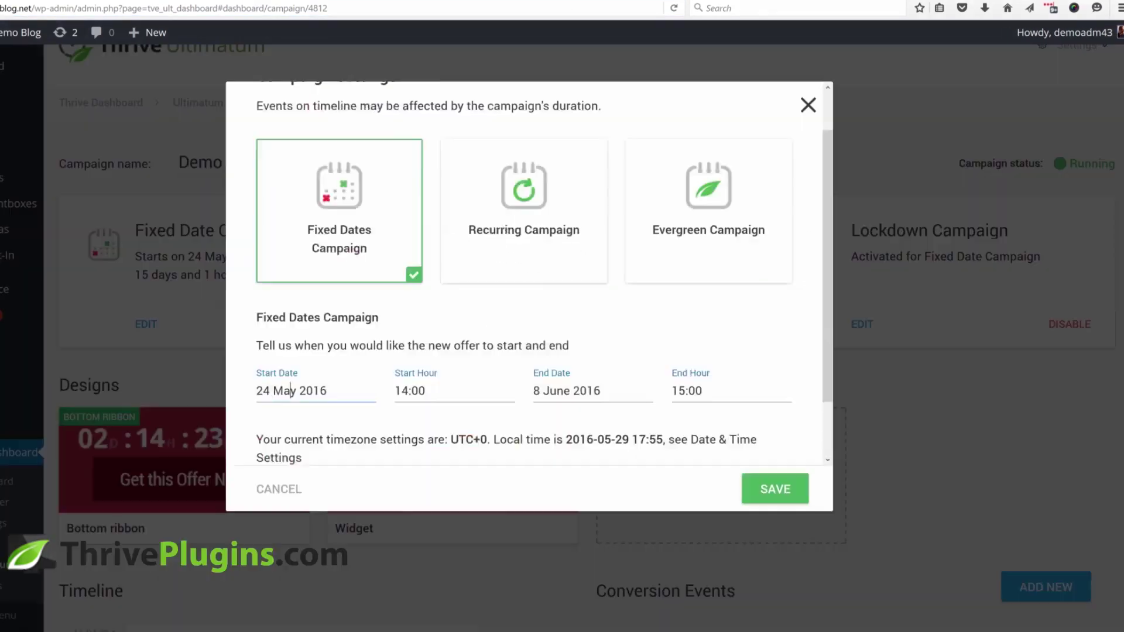
left_click(300, 393)
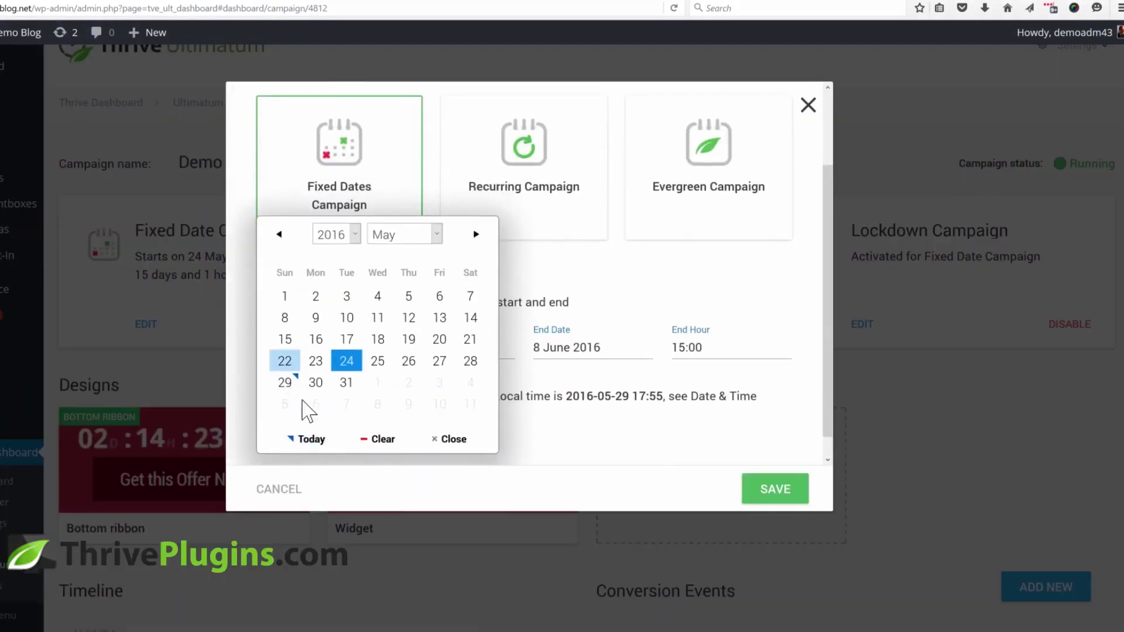
left_click(373, 384)
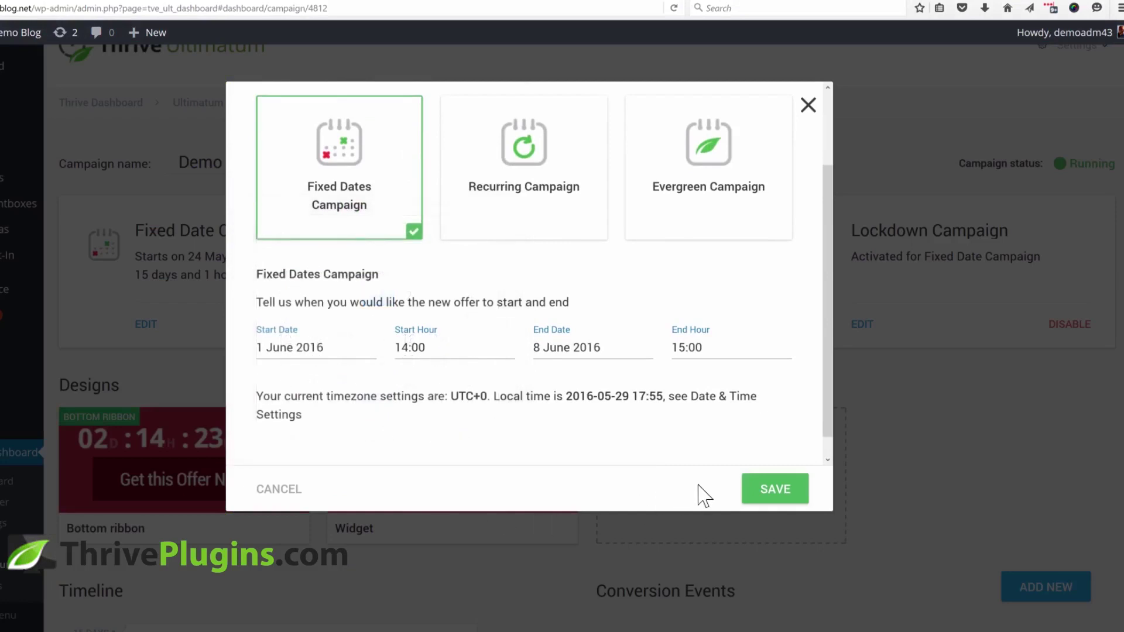
left_click(774, 492)
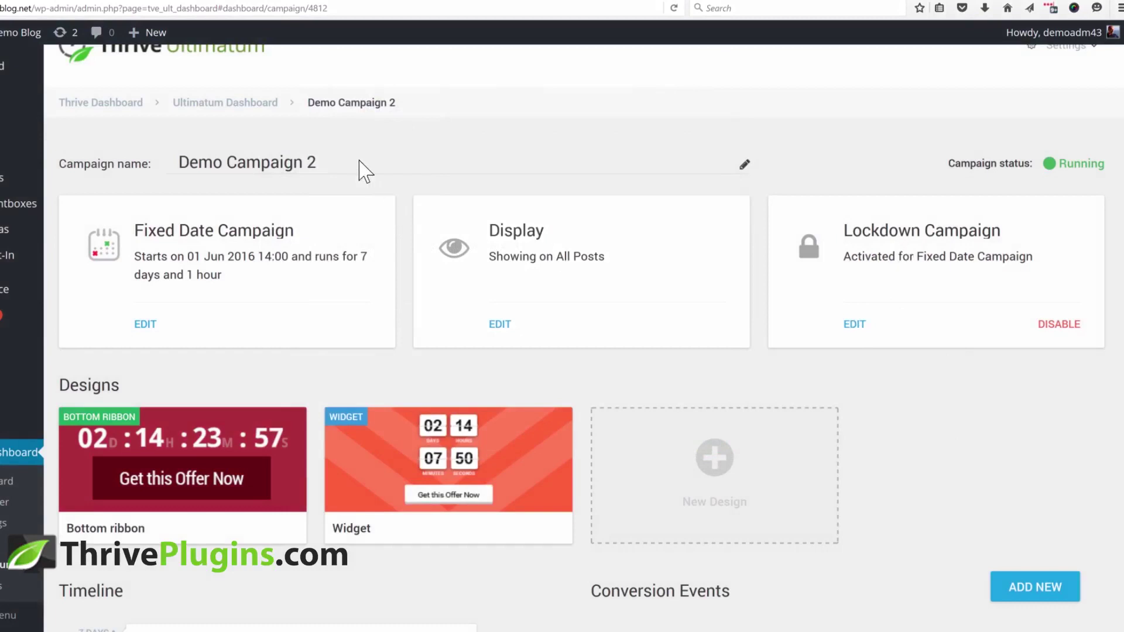
Step: Visit mydemoblog.net/ultimatum-sales-page/ in a private browsing window and check the waiting list sign-up form, closing it again
left_click(372, 5)
left_click(76, 10)
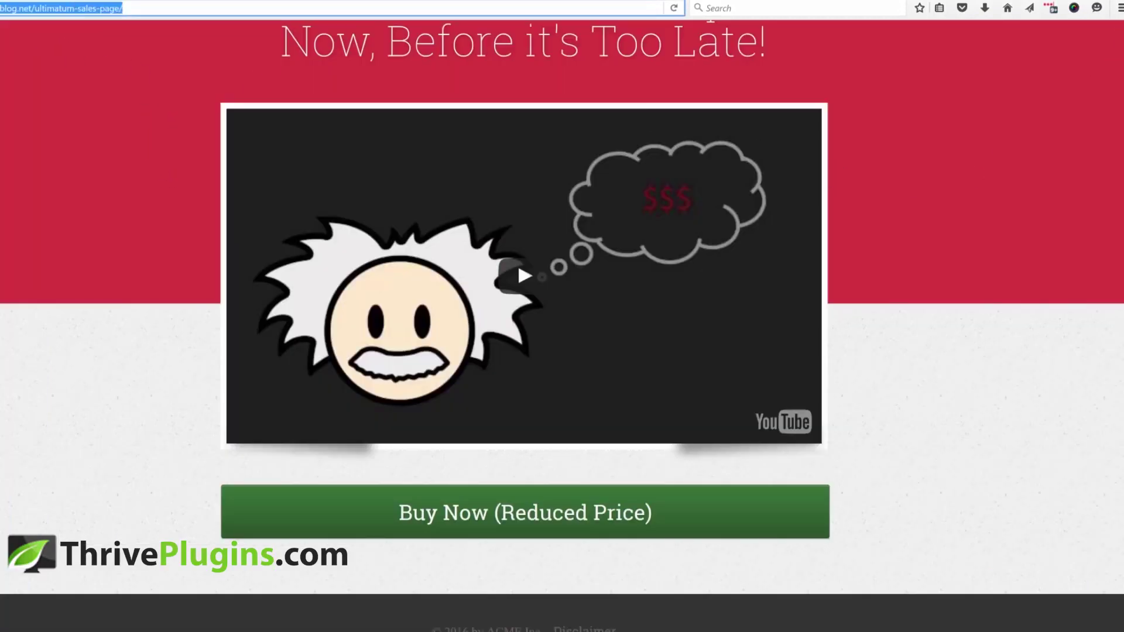
left_click(1119, 8)
key("Escape")
key("ctrl+shift+p")
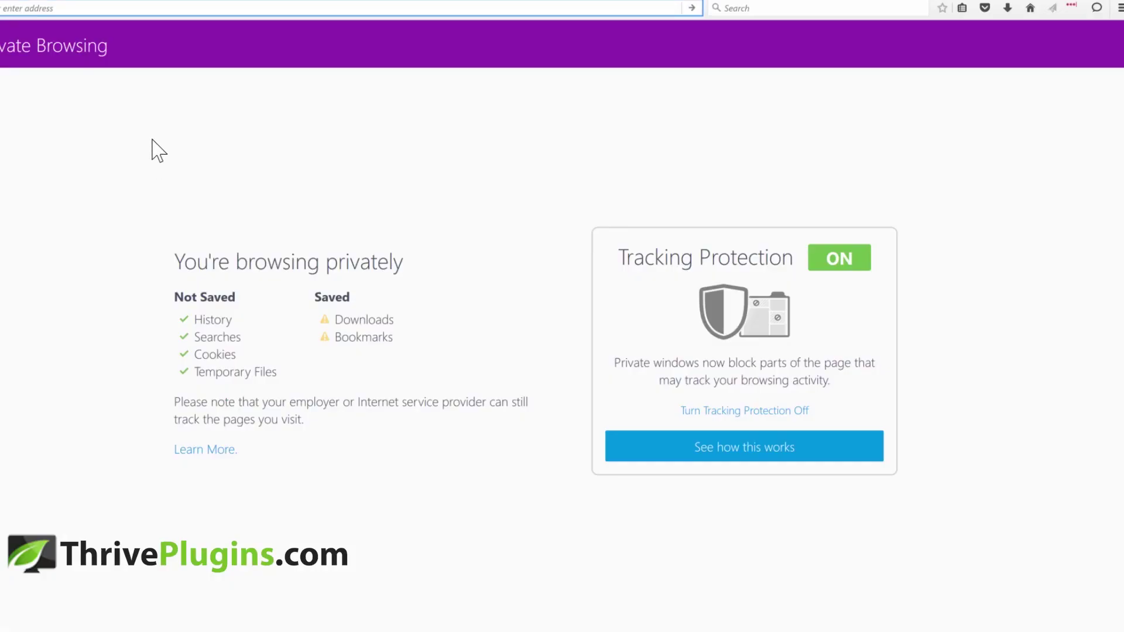
type("mydemoblog.net/ultimatum-sales-page/")
key("Return")
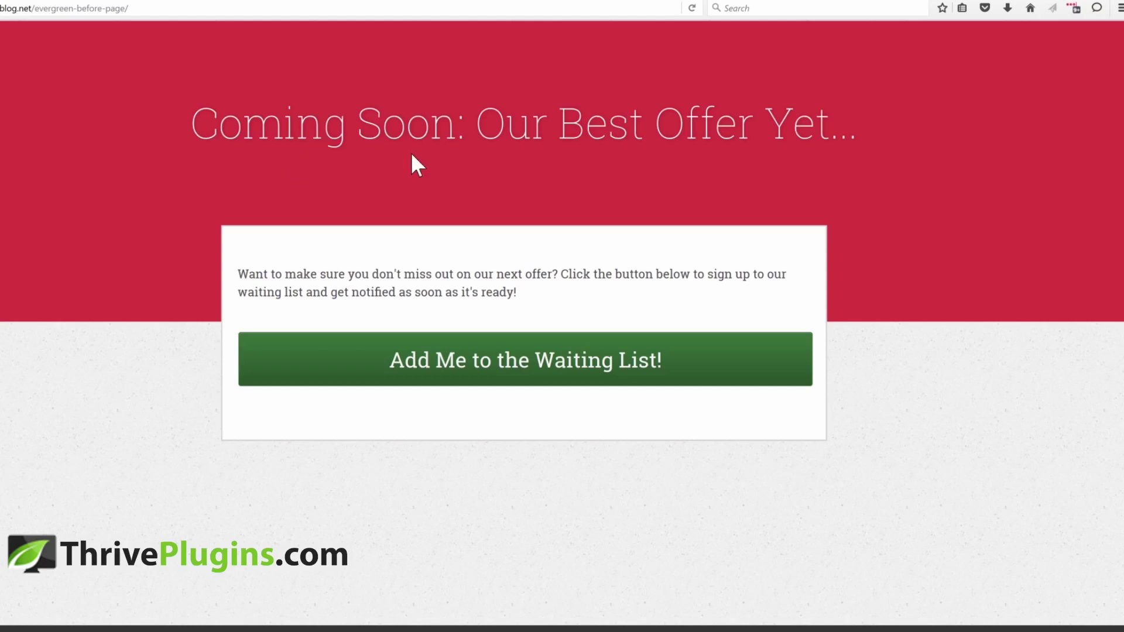
left_click(587, 358)
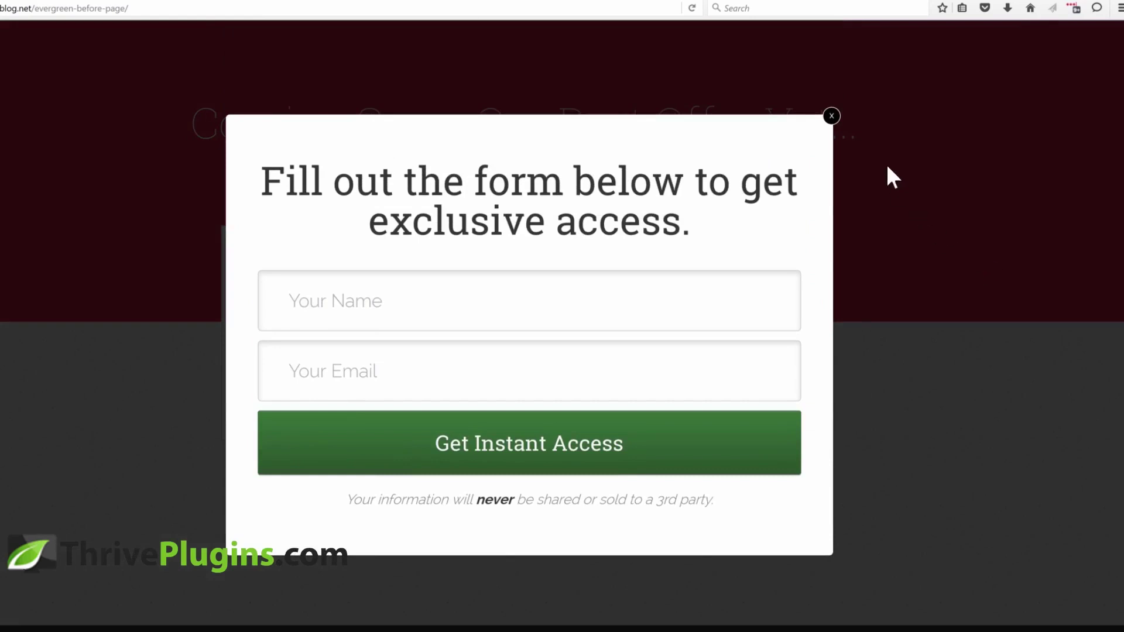
left_click(832, 116)
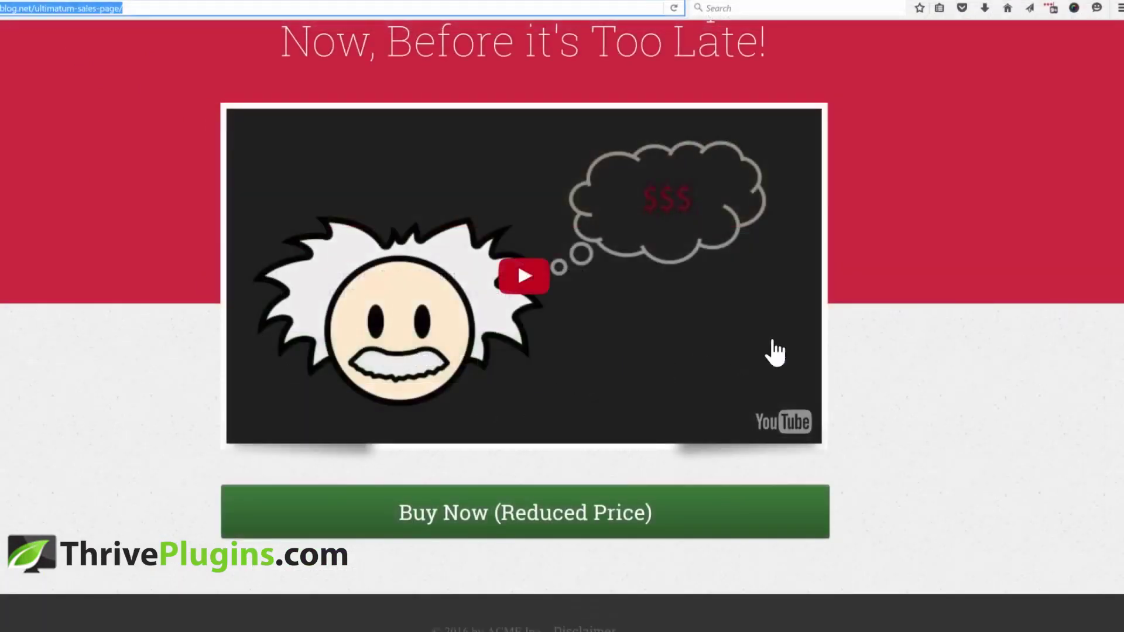
Step: Review the limited time offer sales page and the expired page meant for visitors after the deadline
scroll(819, 352, "up", 3)
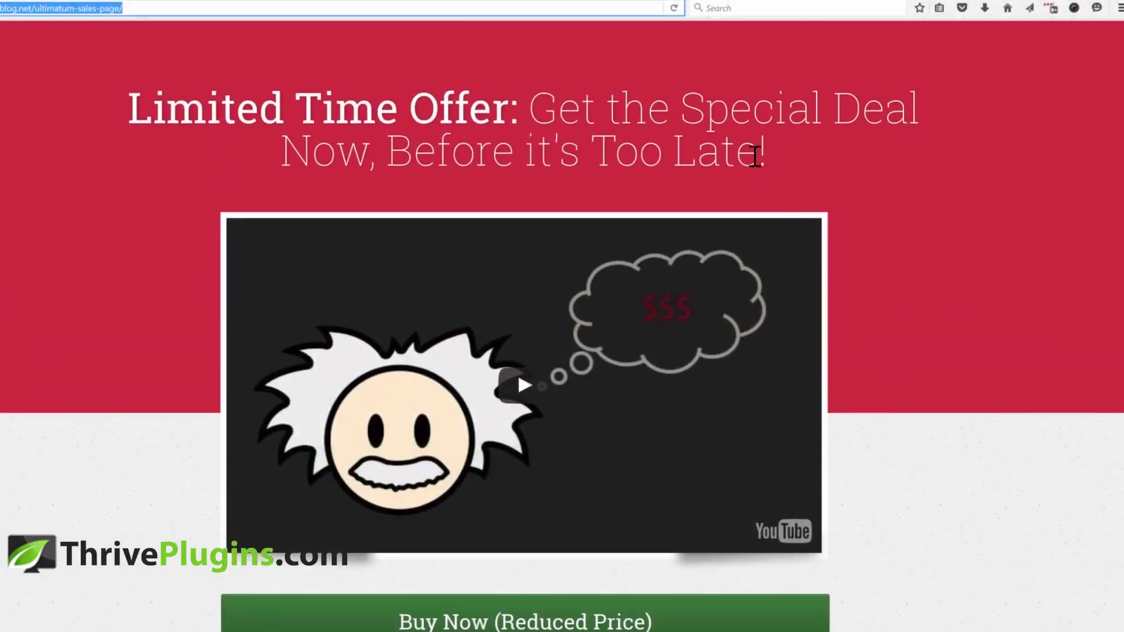
left_click(906, 294)
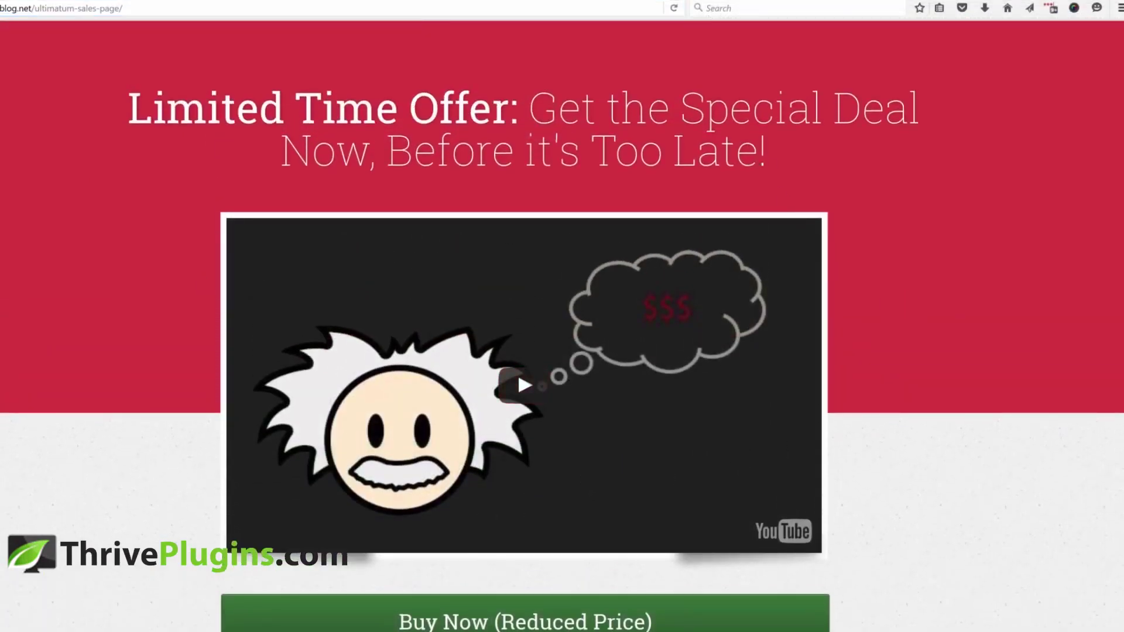
left_click(509, 5)
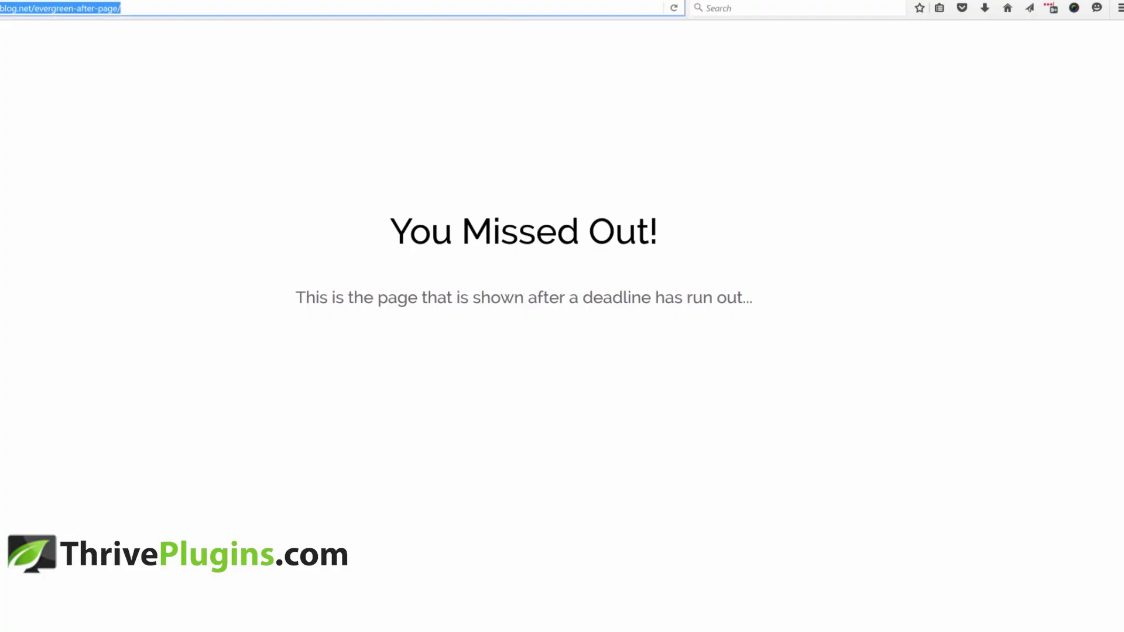
left_click(801, 240)
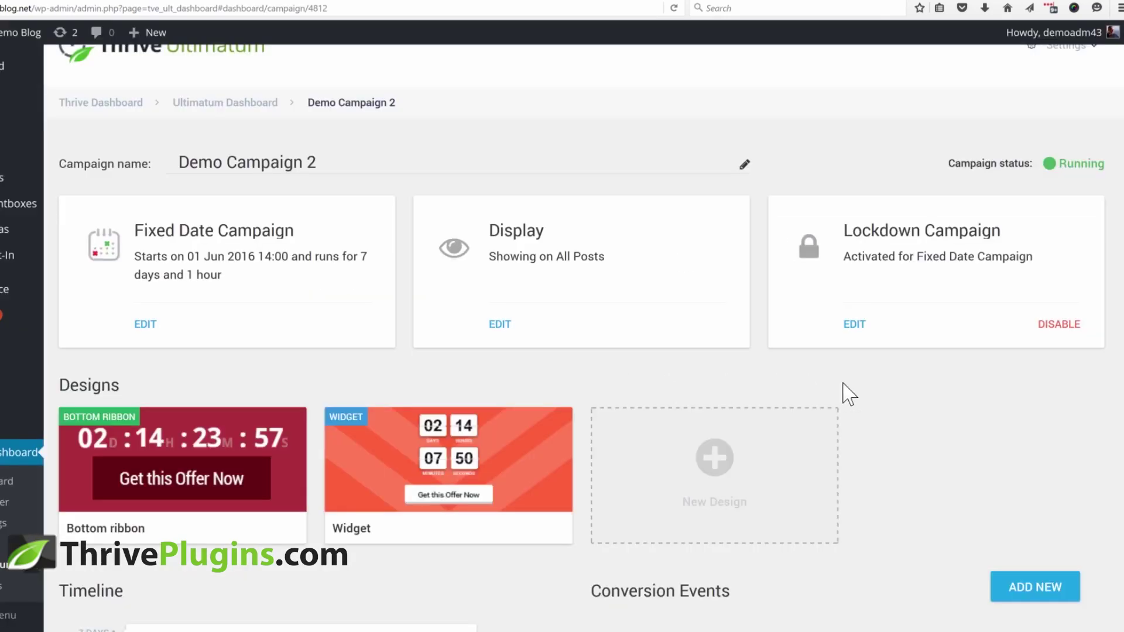
Step: Add a conversion event triggered by a visit to "Confirmation Page: Thank You For Your Purchase!", searching for "confirm"
scroll(849, 395, "down", 3)
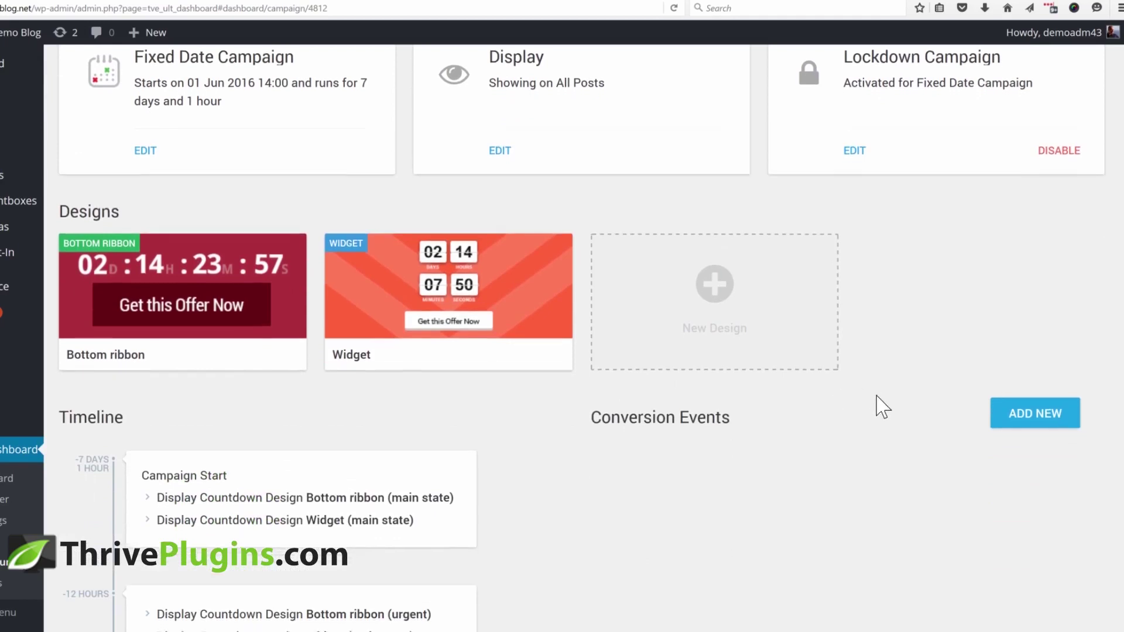
scroll(756, 396, "down", 2)
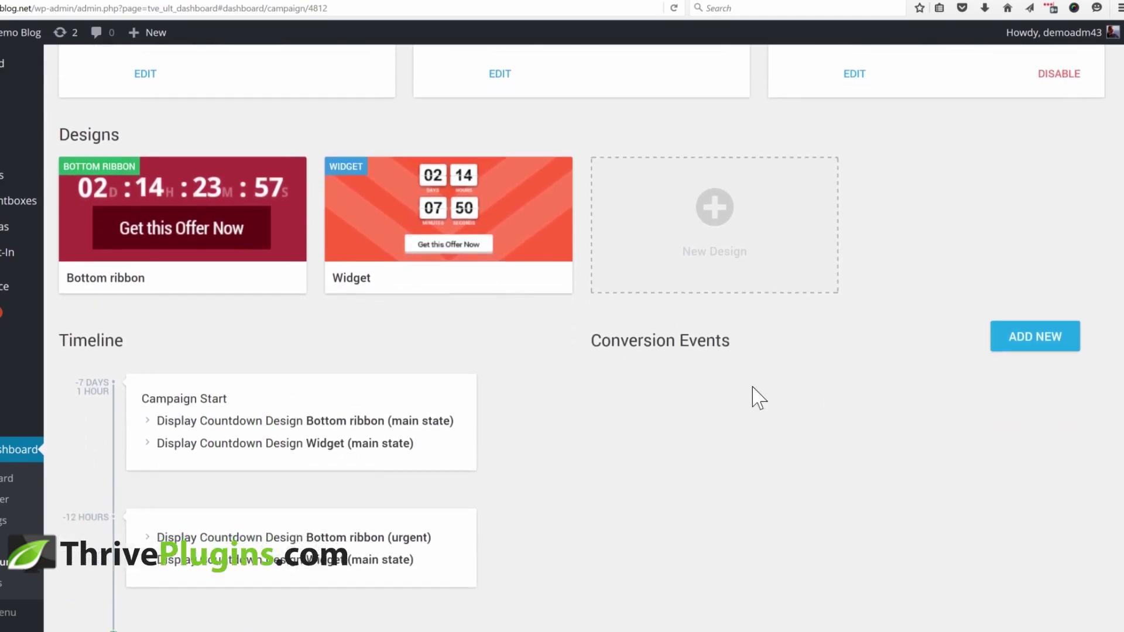
left_click(1035, 352)
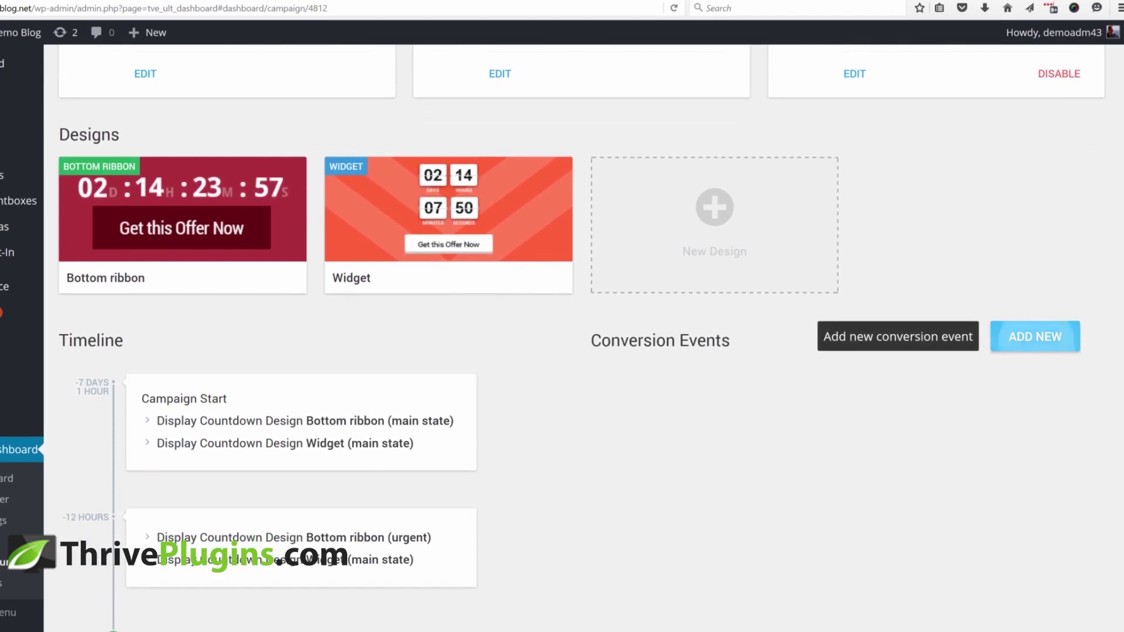
left_click(379, 205)
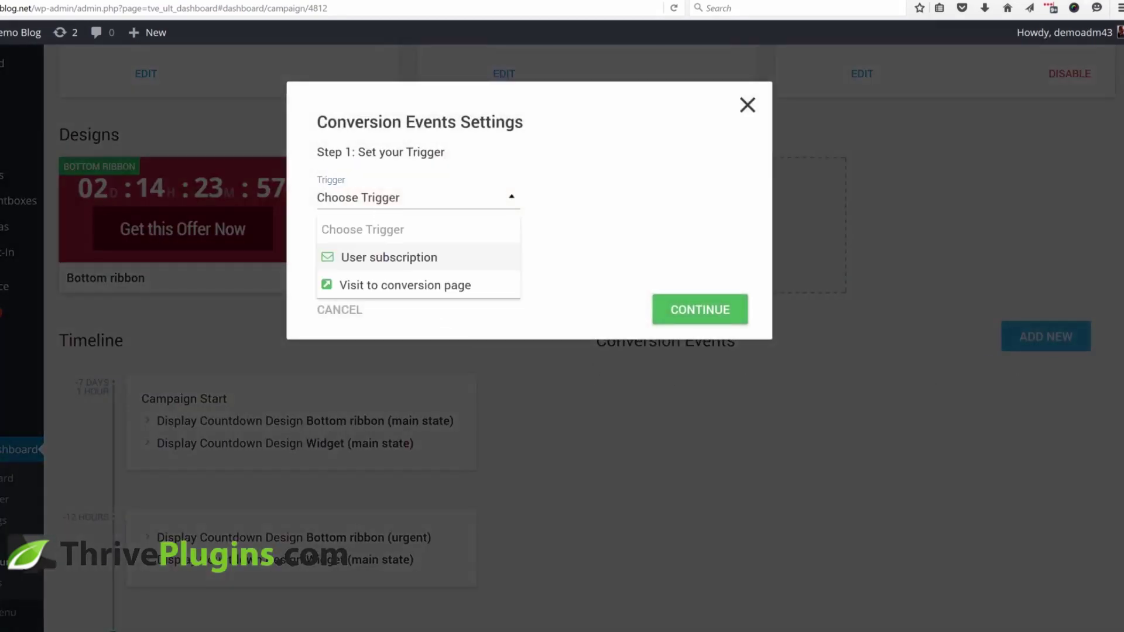
left_click(365, 287)
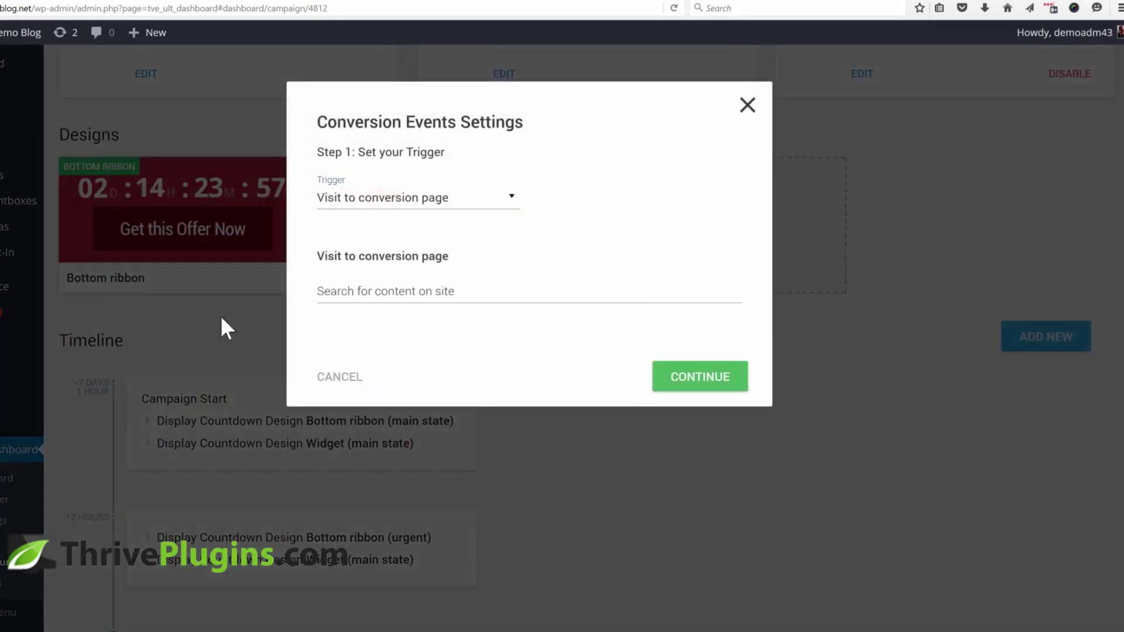
left_click(435, 287)
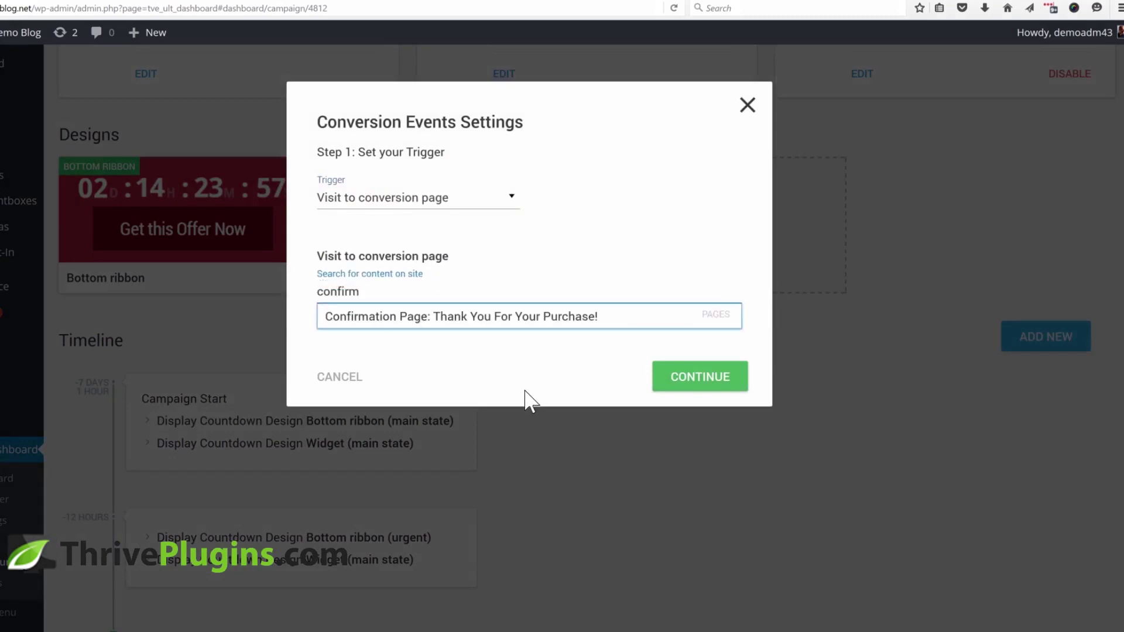
left_click(432, 318)
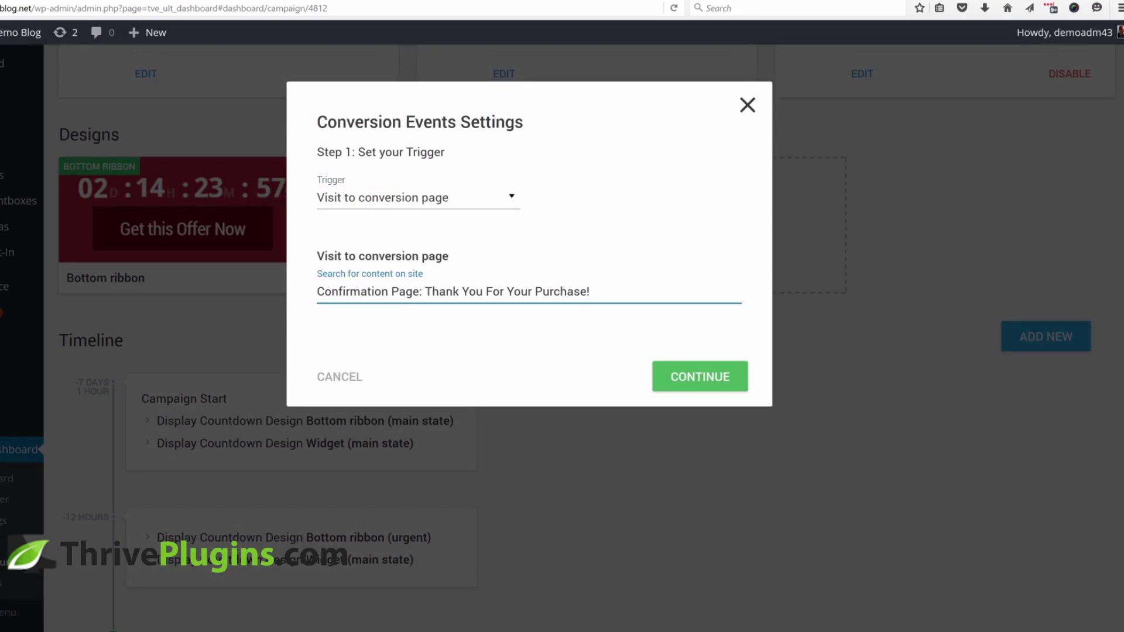
left_click(688, 391)
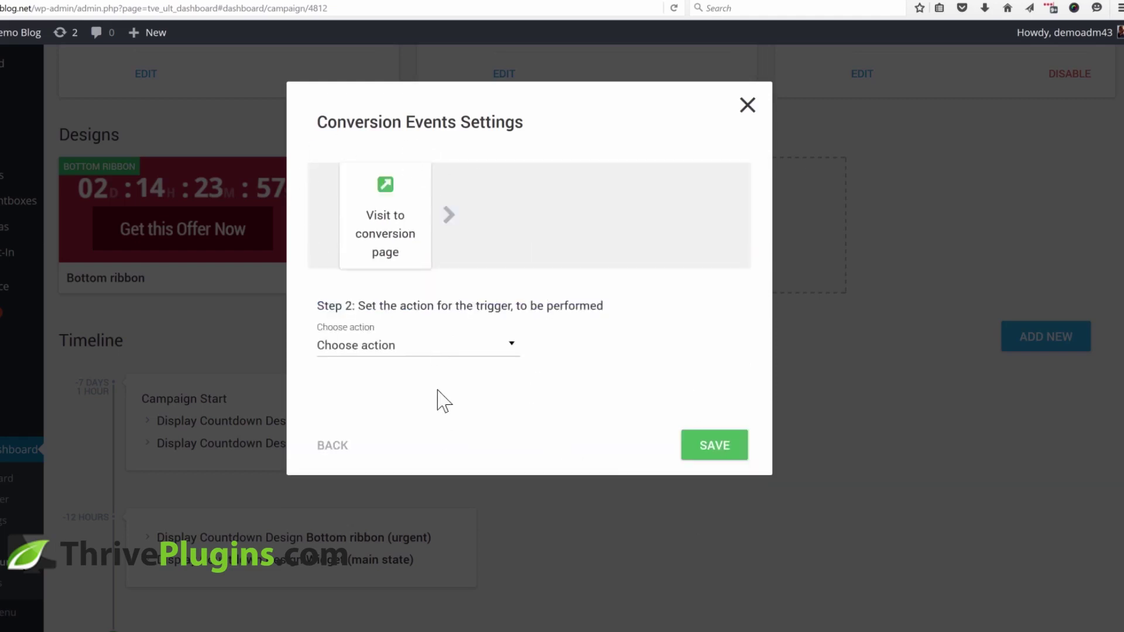
Step: Set the conversion event's action to End Campaign and save the event
left_click(369, 348)
left_click(379, 405)
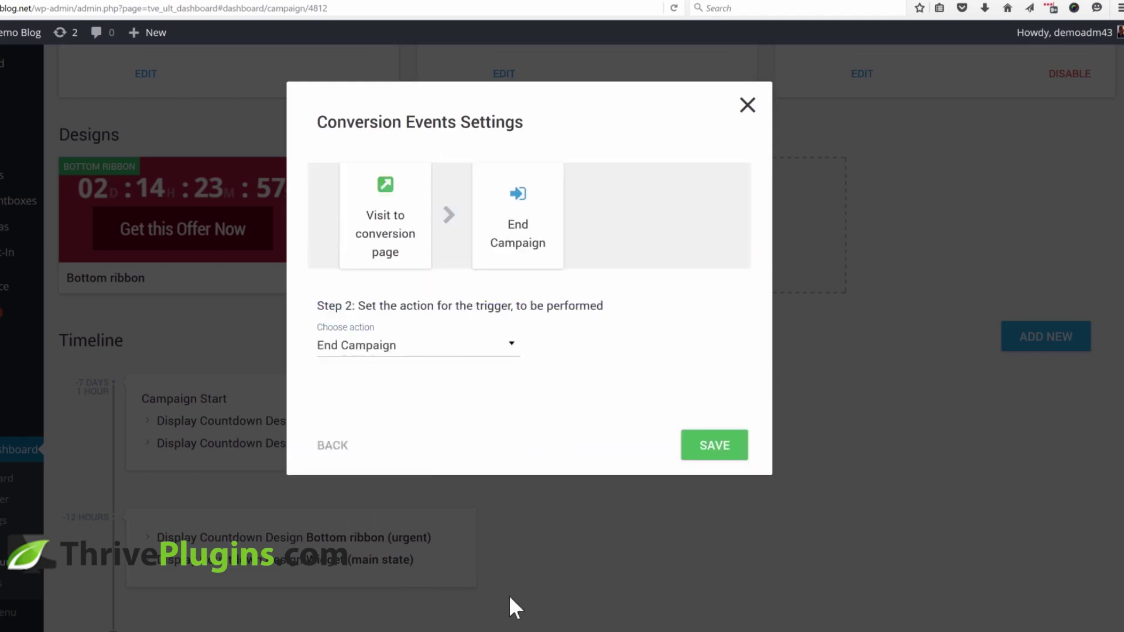
left_click(713, 462)
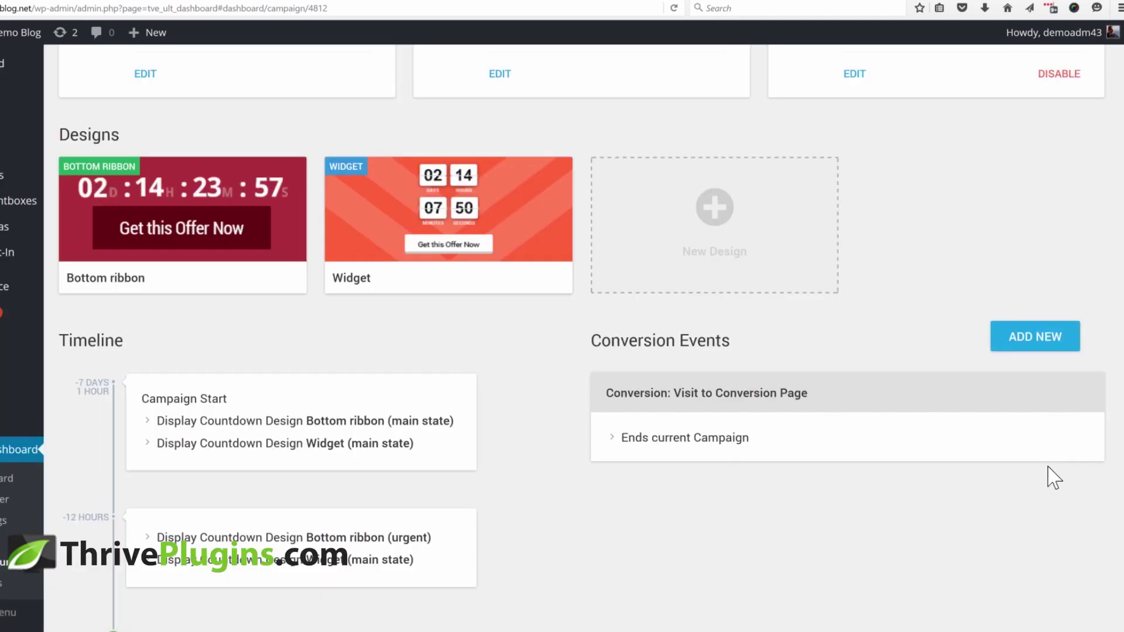
Step: Check the countdown ribbon along the How to build a website post
scroll(873, 469, "down", 3)
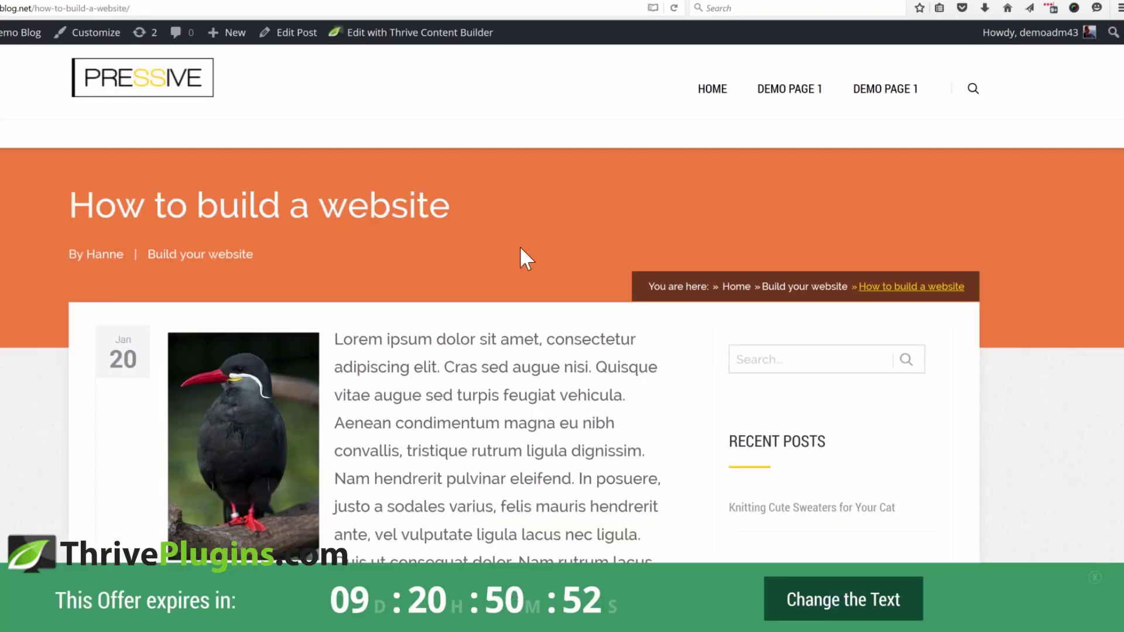
scroll(521, 258, "down", 10)
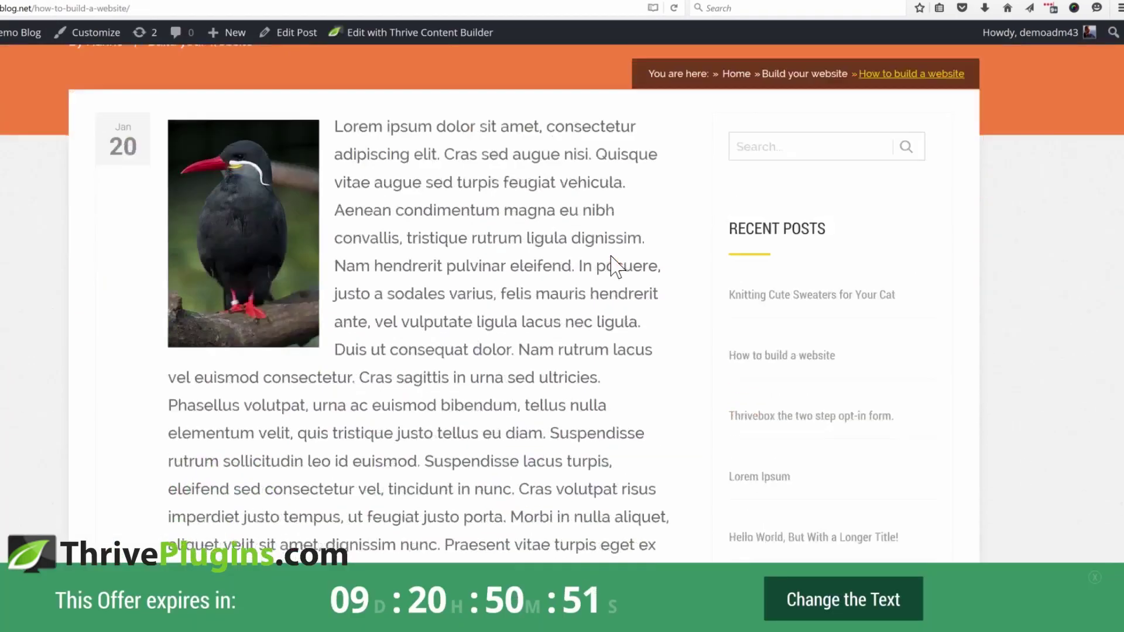
scroll(609, 527, "down", 12)
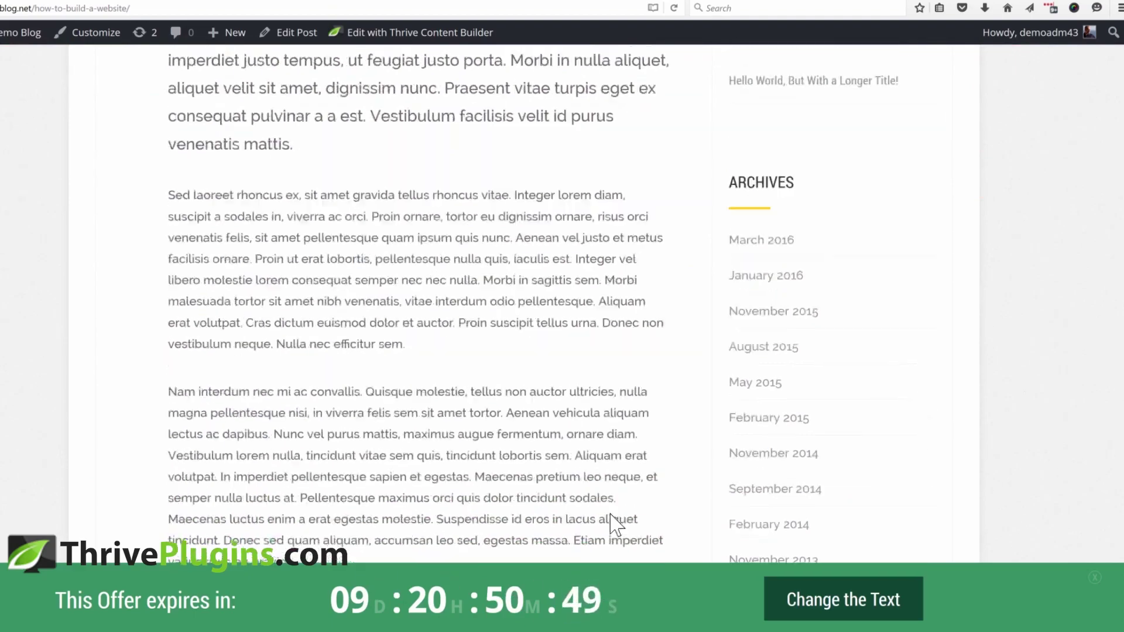
scroll(828, 333, "up", 15)
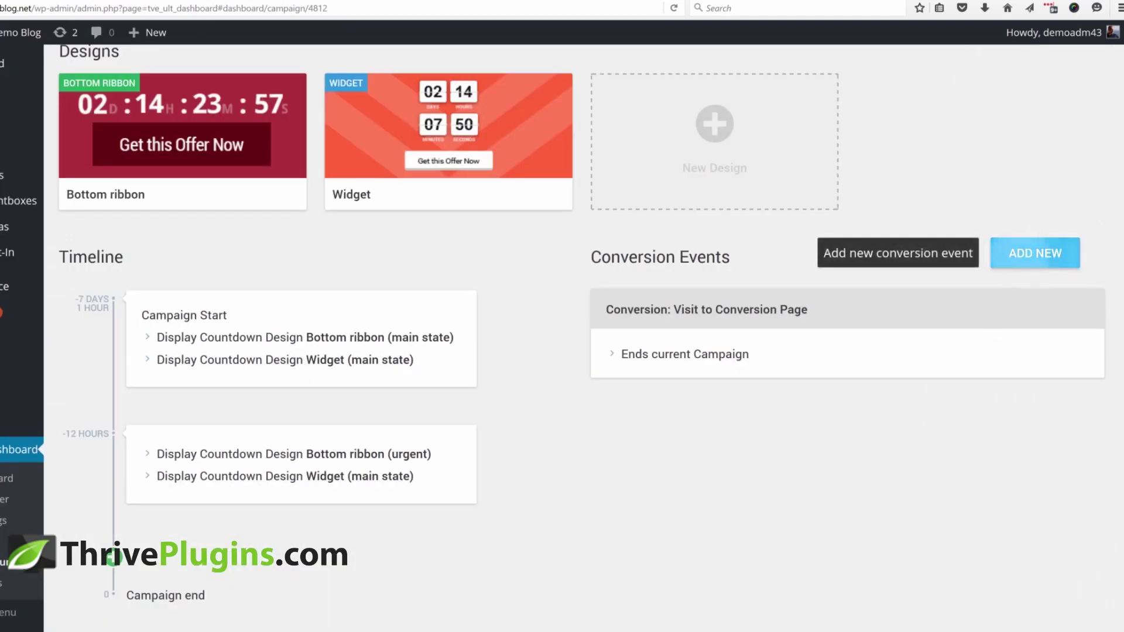
Step: Try a conversion event that moves visitors subscribing to the Demo shortcode to Demo Campaign, and discard it
left_click(1011, 261)
left_click(389, 205)
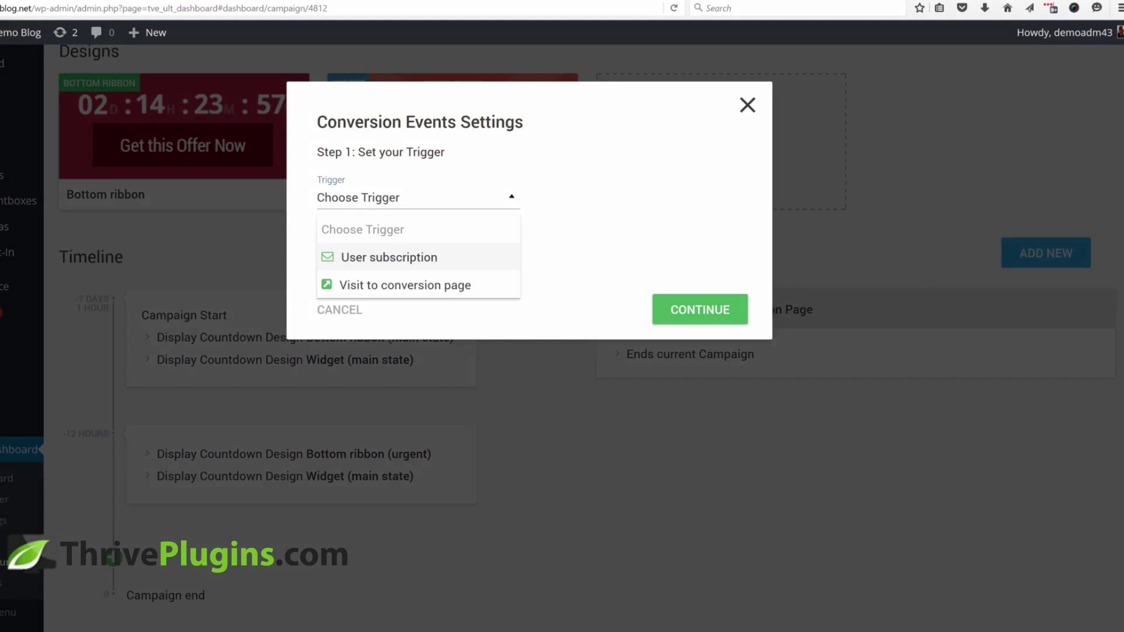
left_click(405, 285)
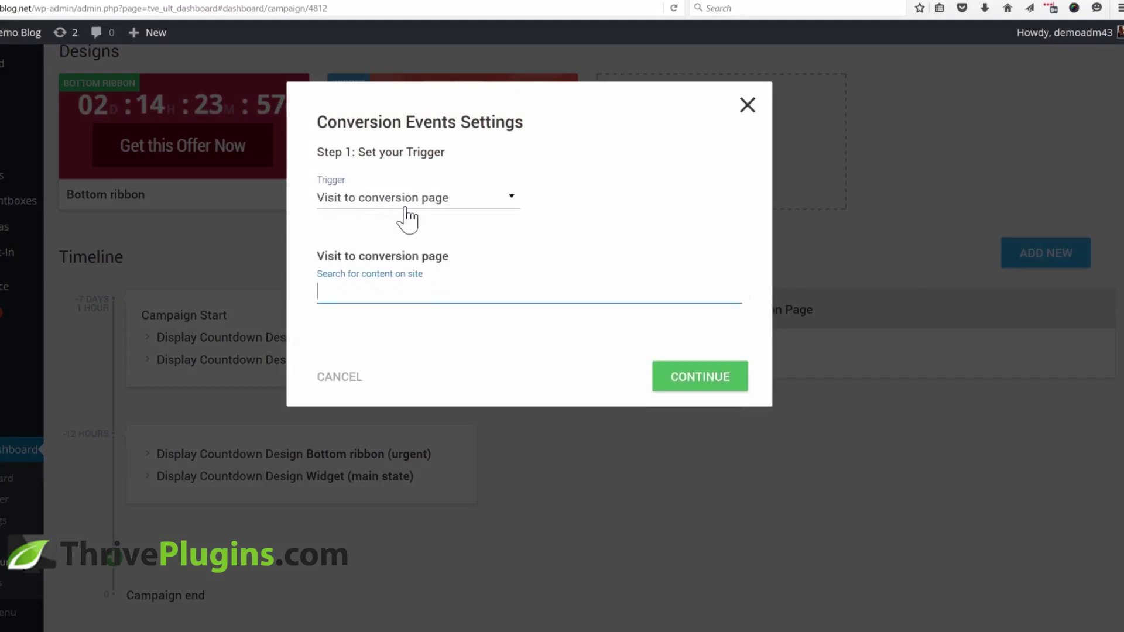
left_click(474, 205)
left_click(389, 258)
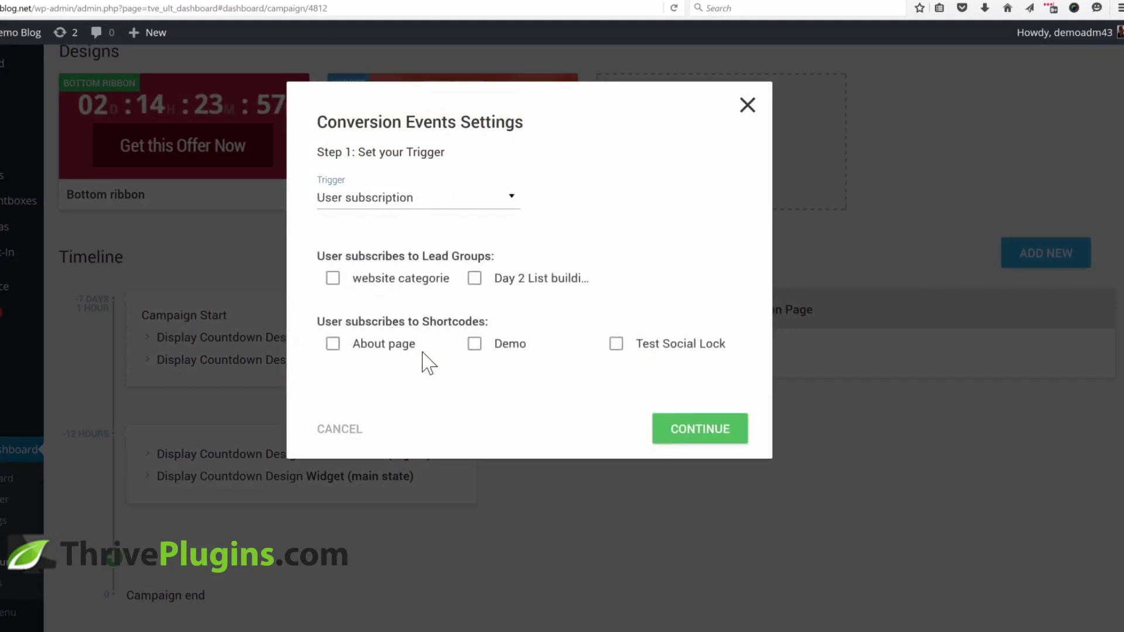
left_click(475, 346)
left_click(678, 446)
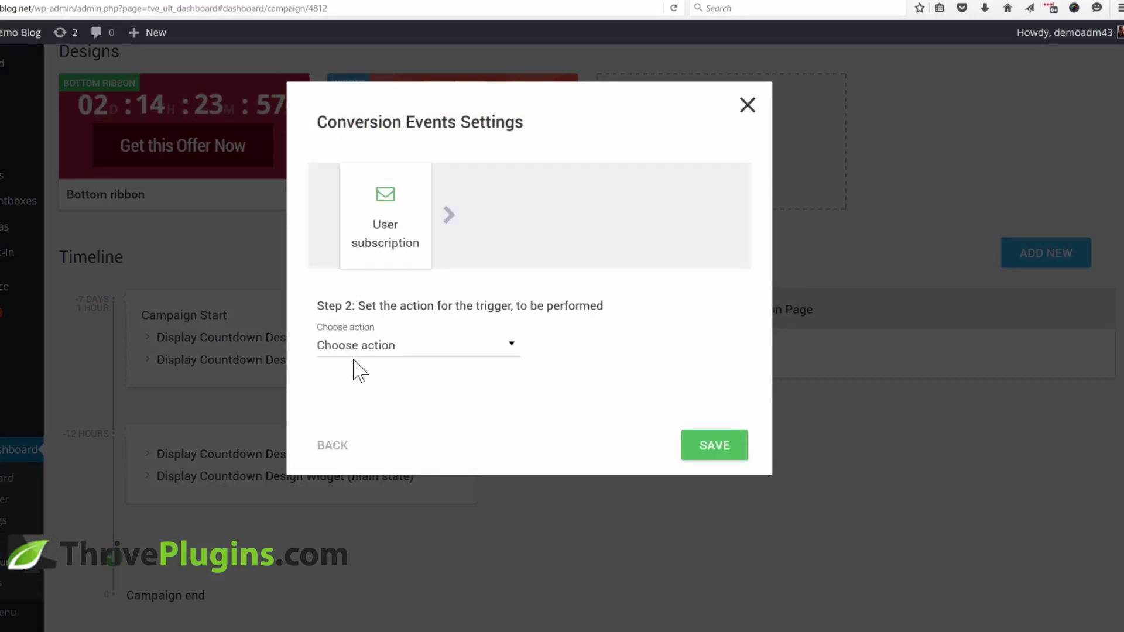
left_click(360, 347)
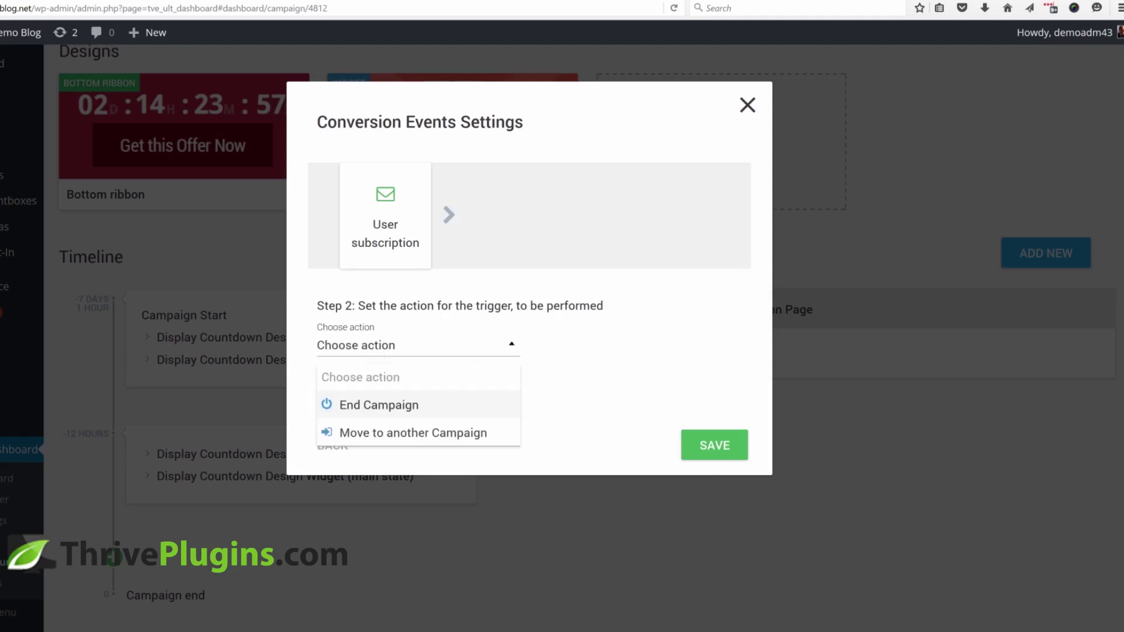
left_click(378, 433)
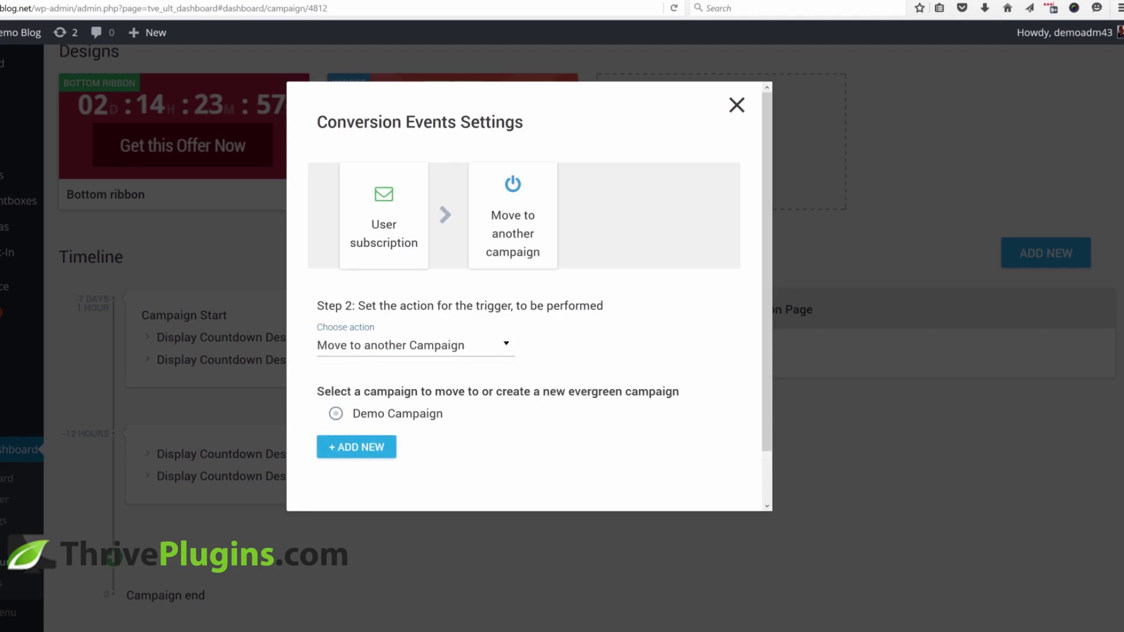
left_click(336, 413)
left_click(737, 107)
scroll(829, 267, "up", 5)
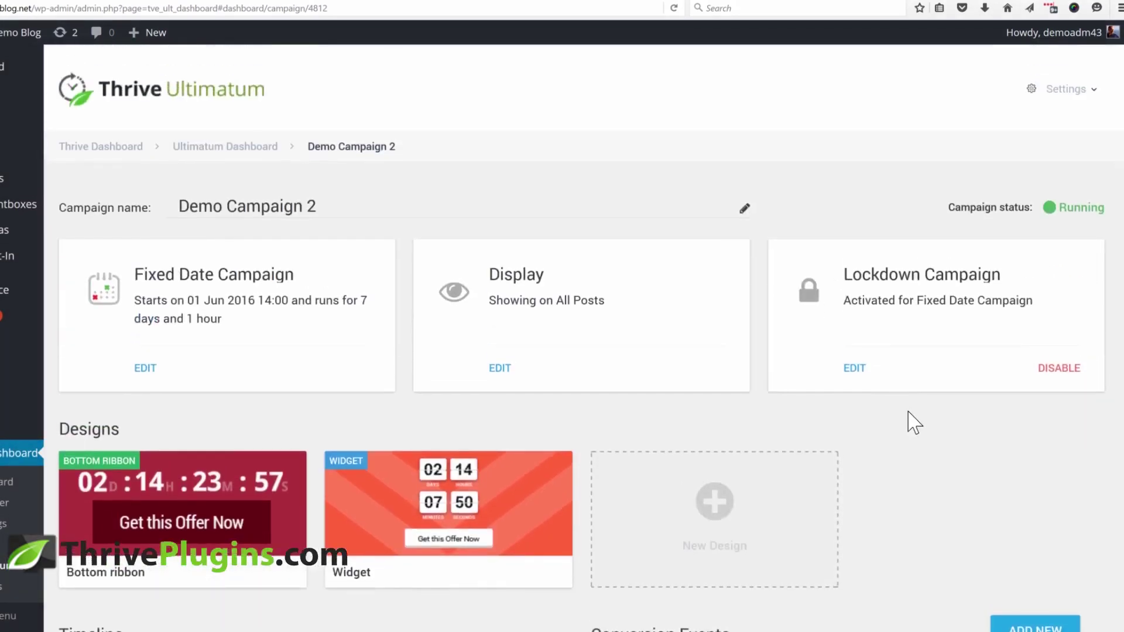
scroll(915, 416, "down", 1)
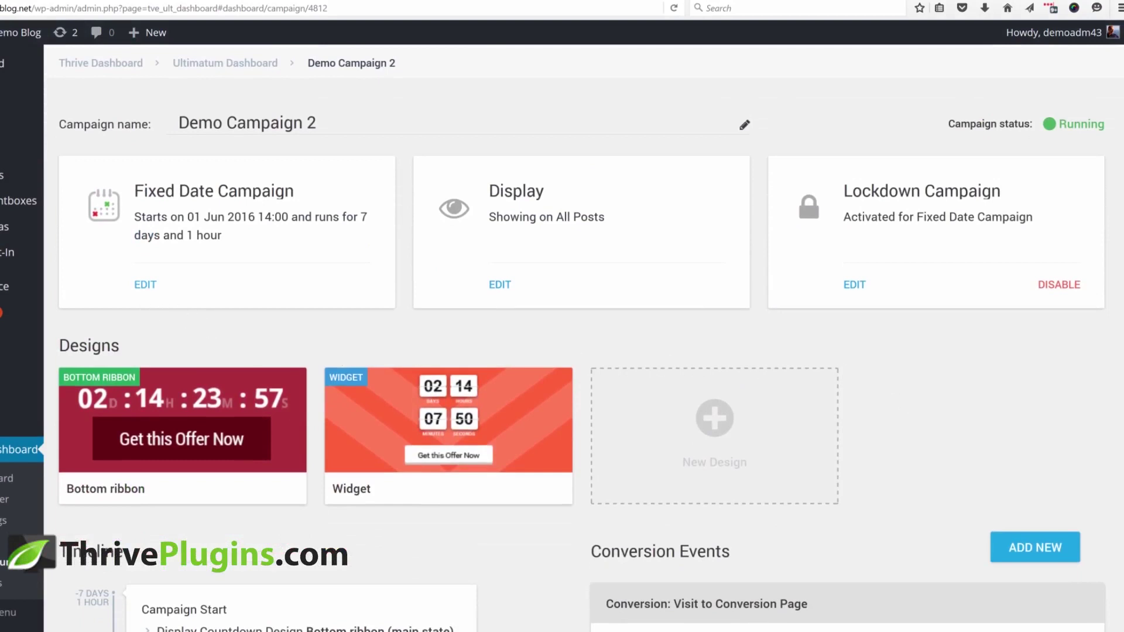
Step: Switch Demo Campaign 2 from fixed dates to an Evergreen Campaign with a duration of 5 days
left_click(146, 285)
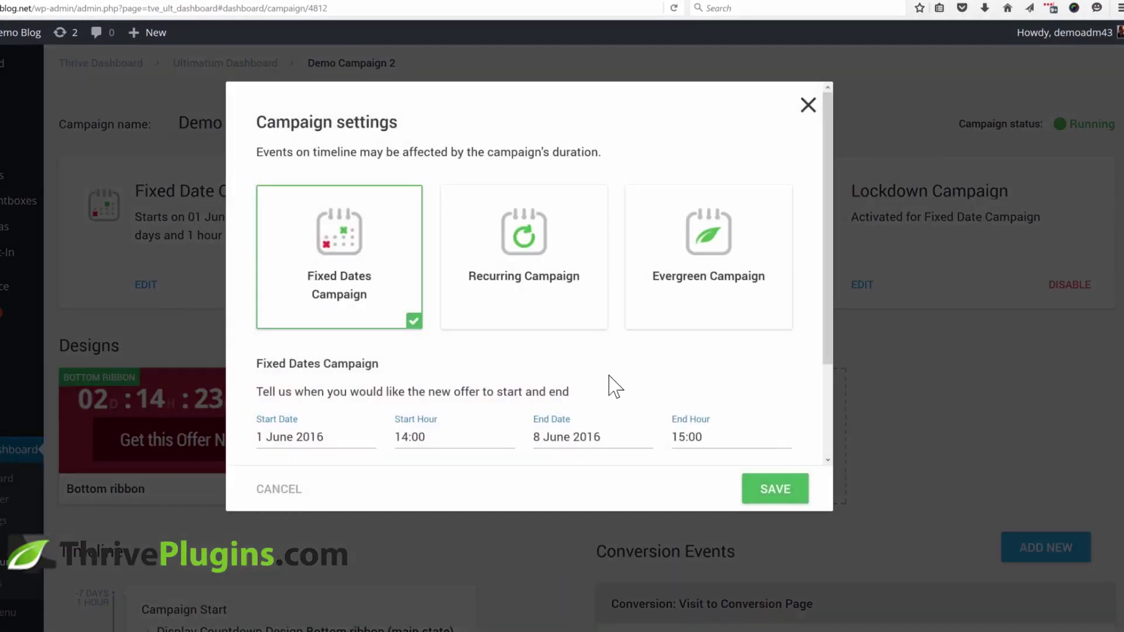
left_click(702, 304)
scroll(522, 356, "down", 3)
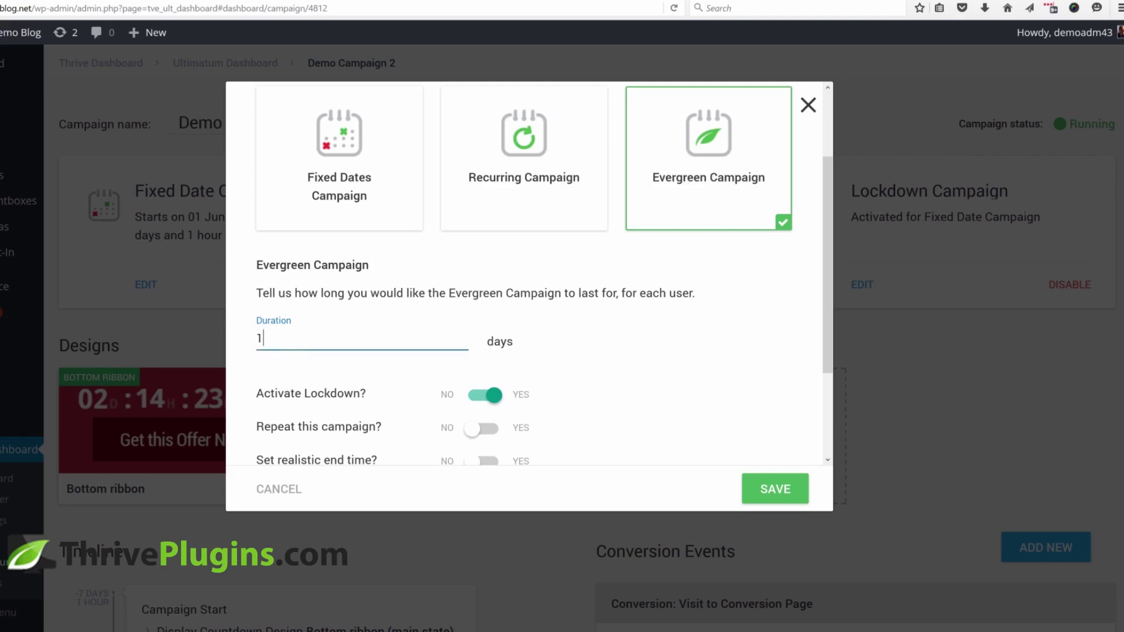
double_click(260, 338)
type("5")
left_click(589, 369)
Step: Toggle lockdown off and back on, and set a realistic end time of 22:00 for the evergreen campaign
scroll(627, 346, "down", 3)
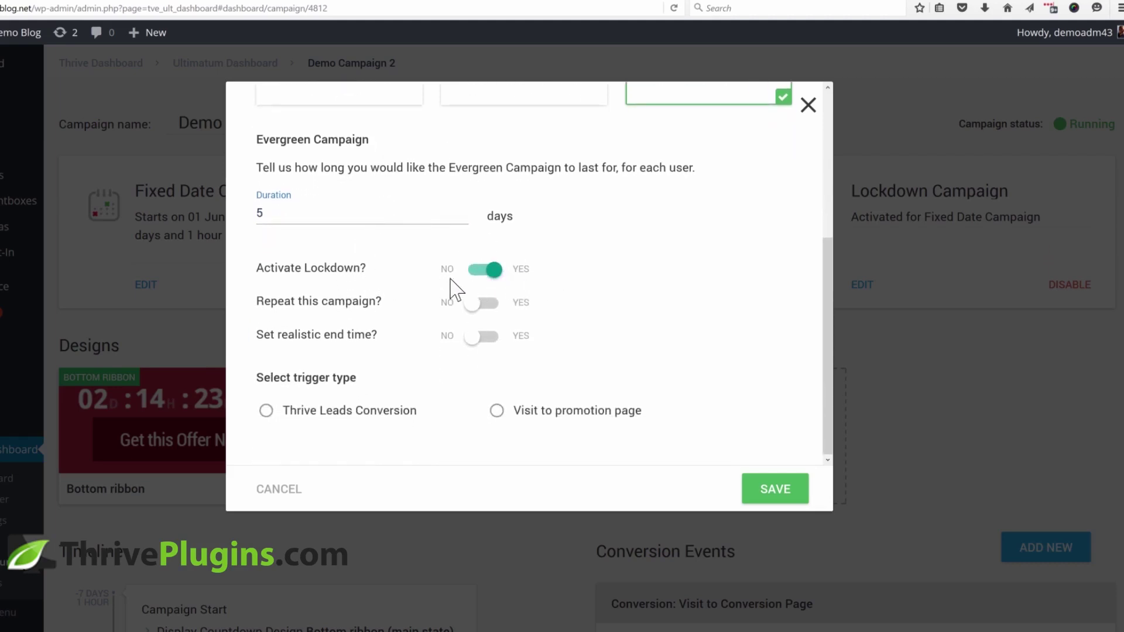
left_click(486, 275)
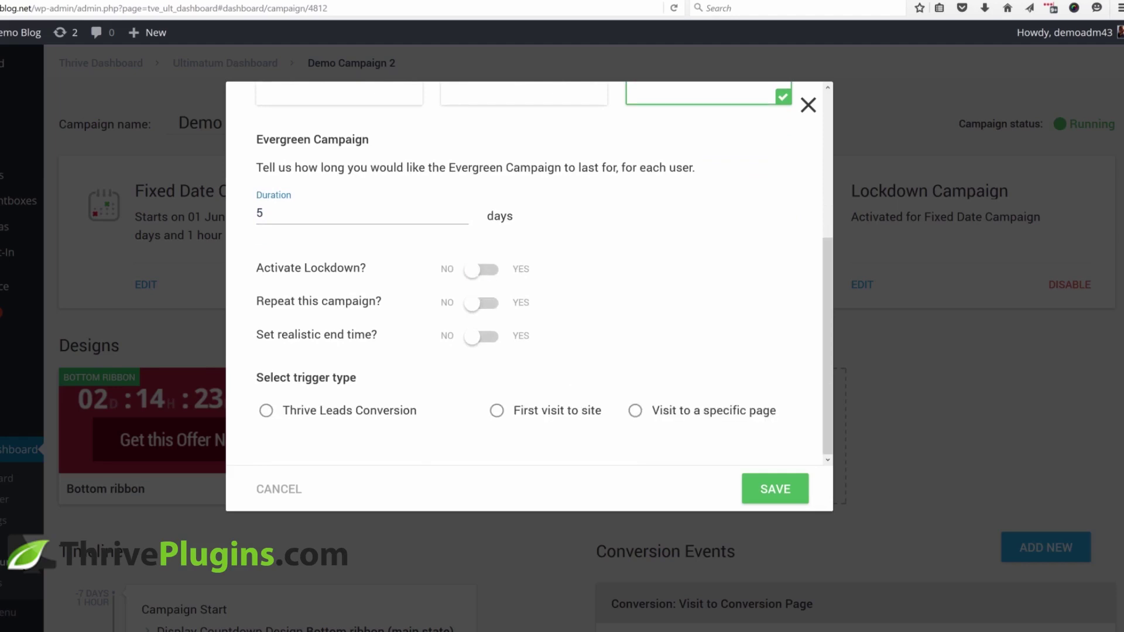
left_click(484, 272)
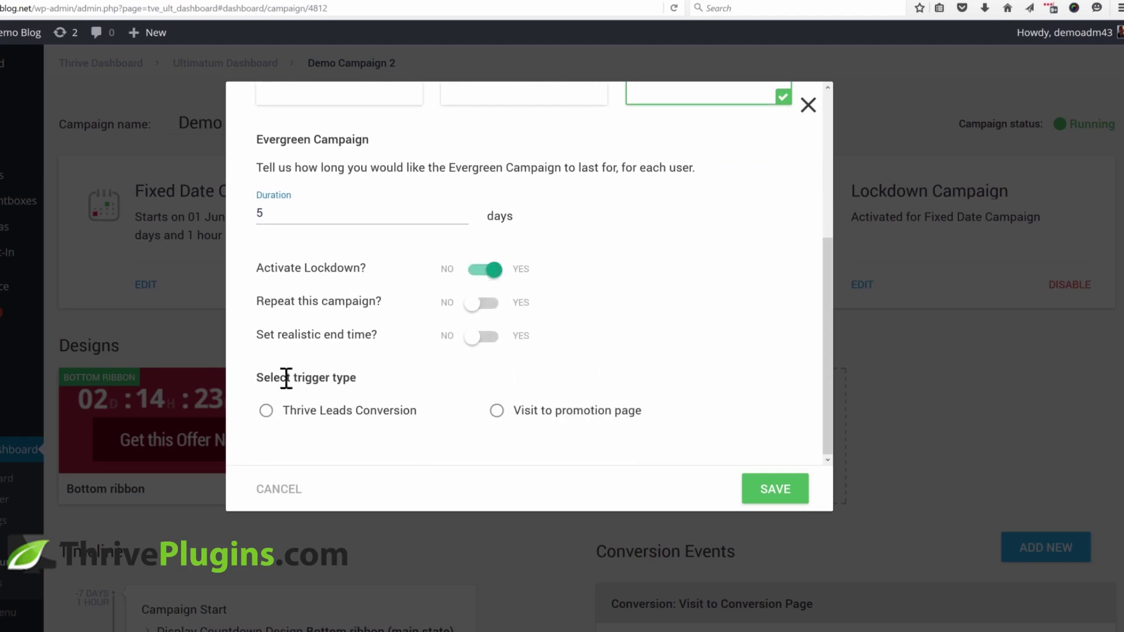
left_click(477, 337)
scroll(598, 316, "down", 2)
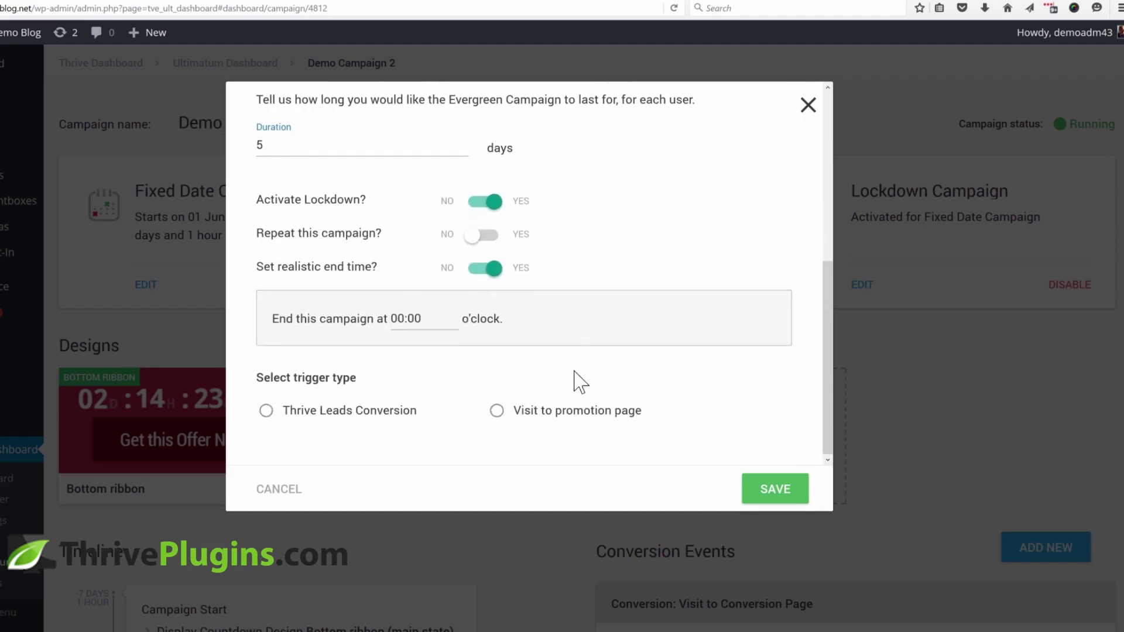
left_click(407, 318)
scroll(430, 409, "down", 1)
scroll(428, 410, "down", 5)
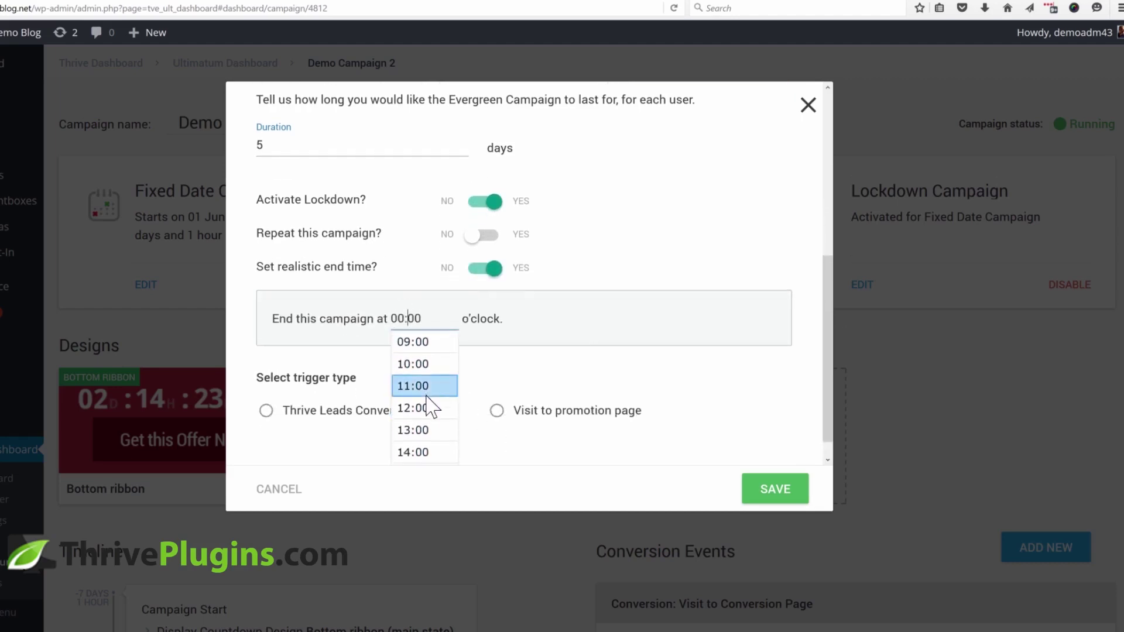
scroll(427, 430, "down", 1)
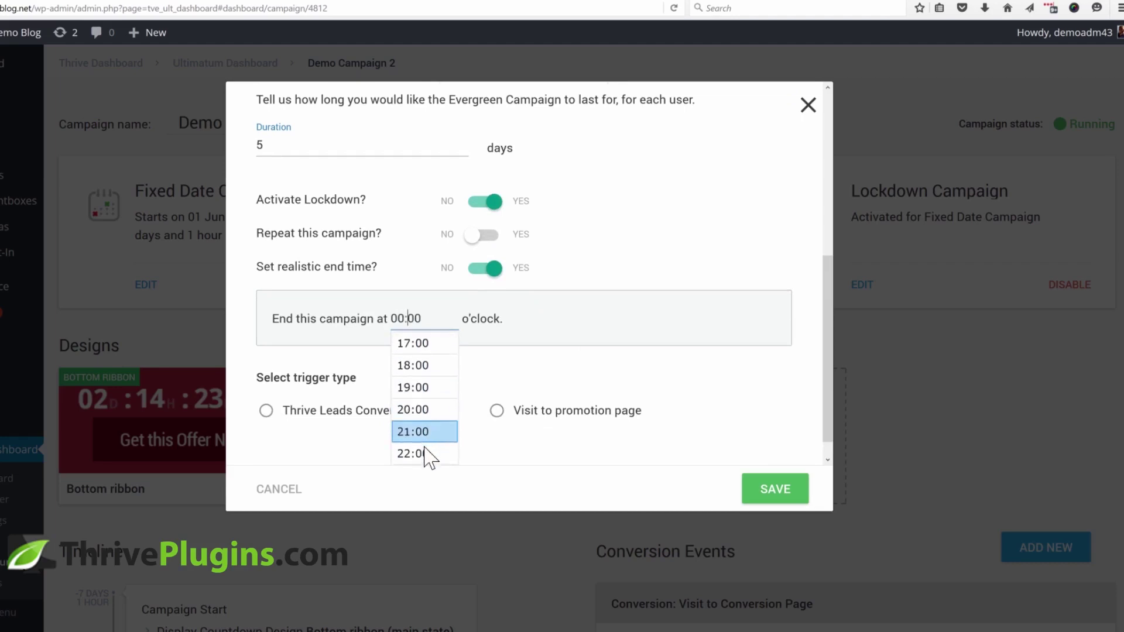
left_click(427, 455)
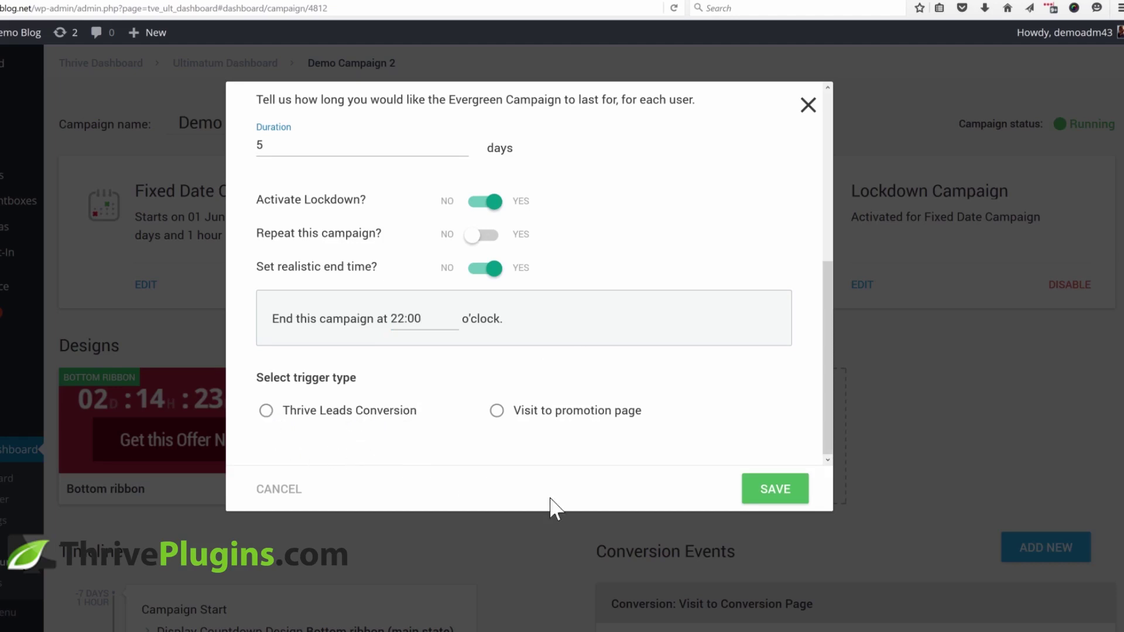
Step: Compare the trigger types, set the evergreen campaign to start on a visit to the promotion page, and save the campaign settings
left_click(562, 411)
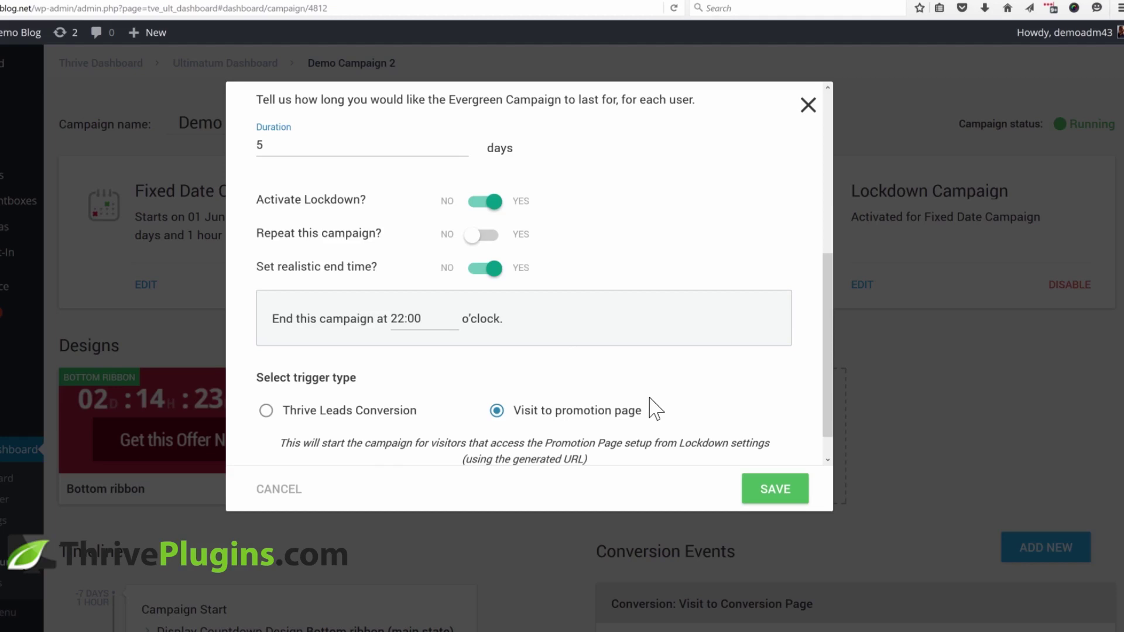
left_click(348, 411)
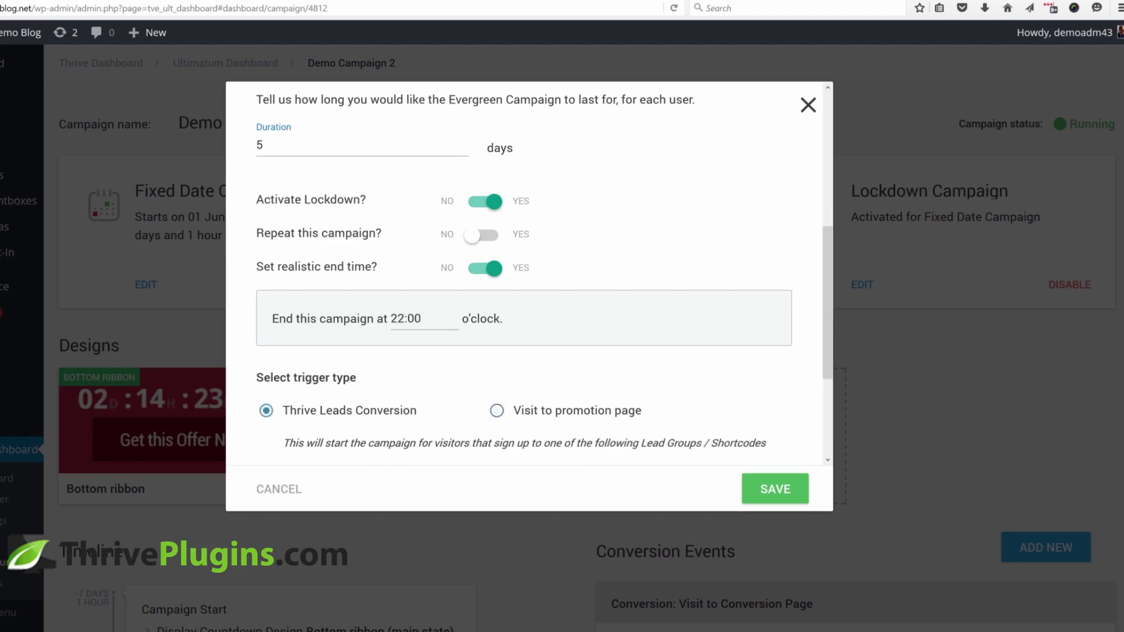
left_click(571, 416)
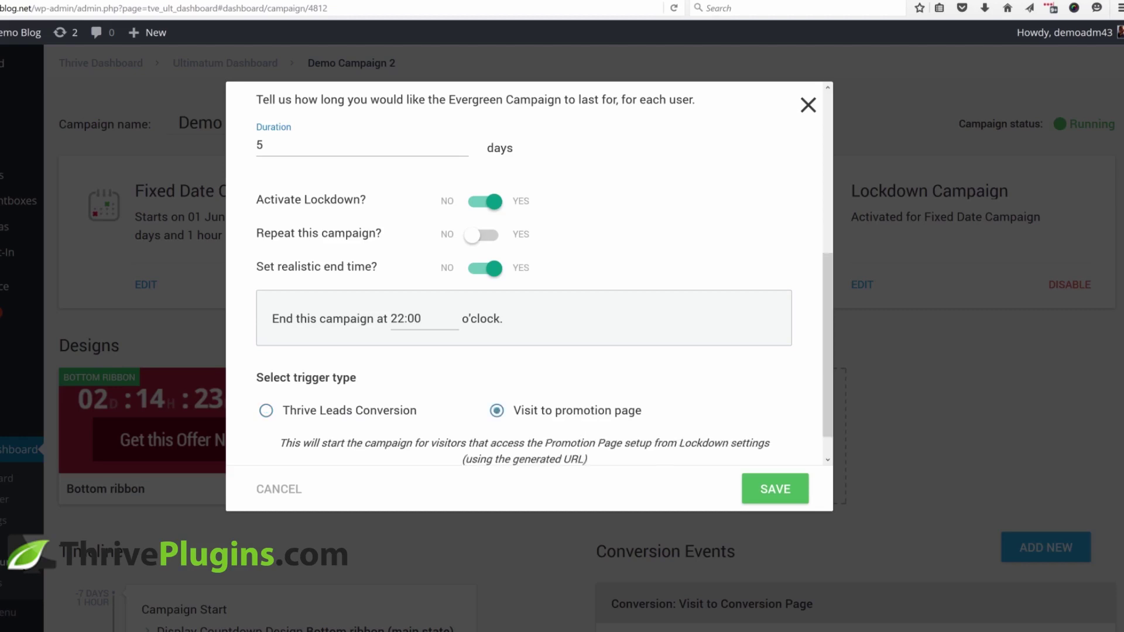
left_click(775, 490)
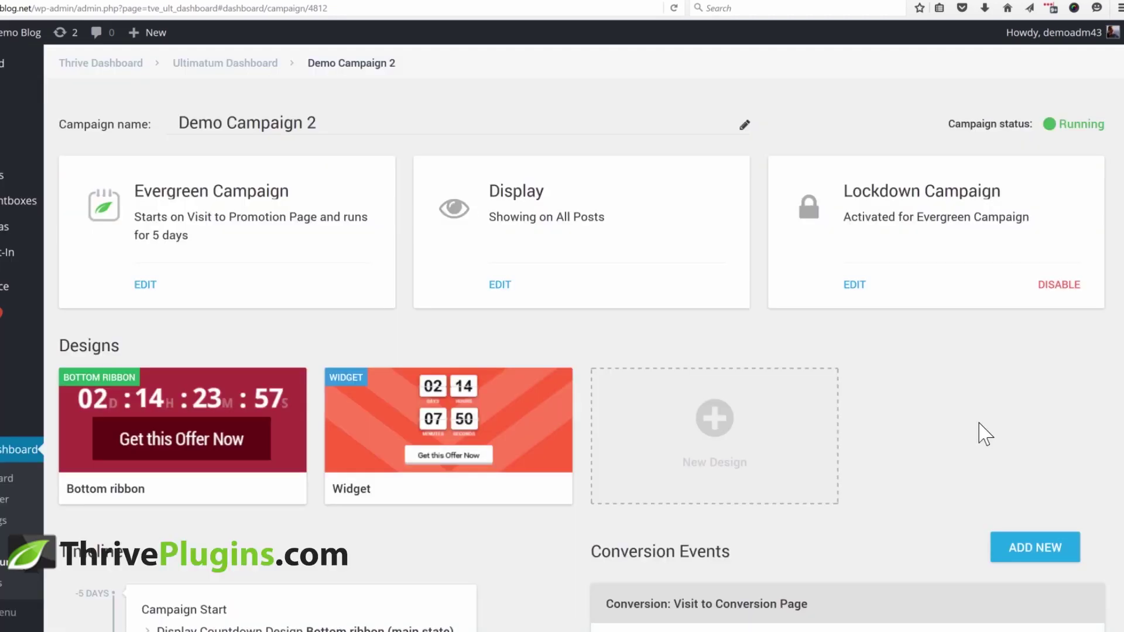
Step: Open the lockdown settings and examine the promotion, pre-access and expired pages, including the waiting list sign-up form
left_click(861, 288)
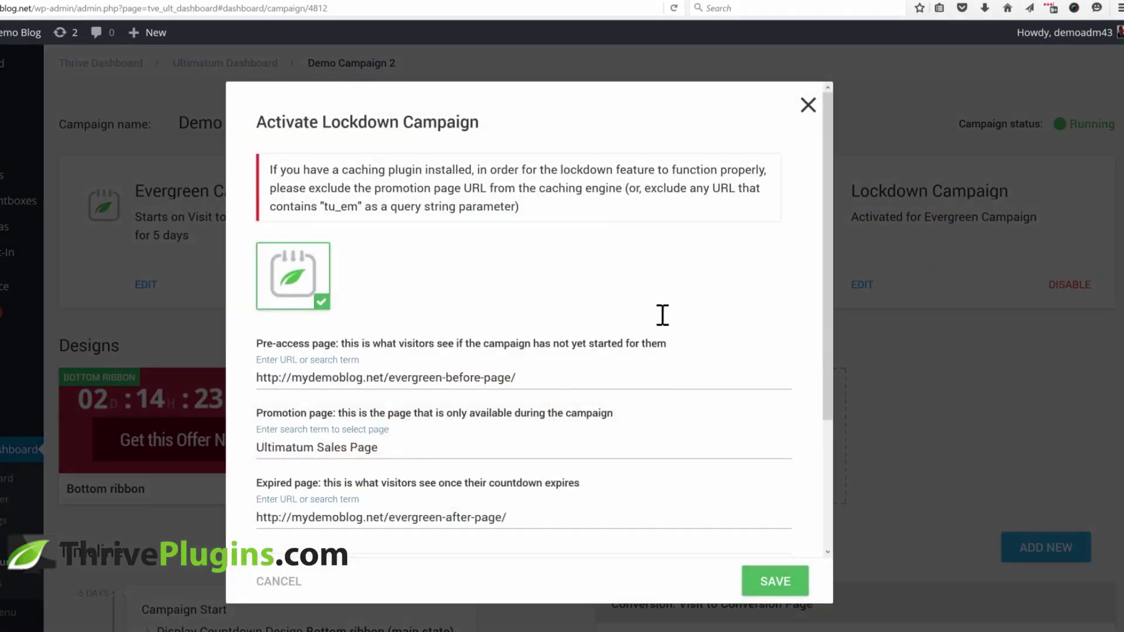
scroll(662, 315, "down", 3)
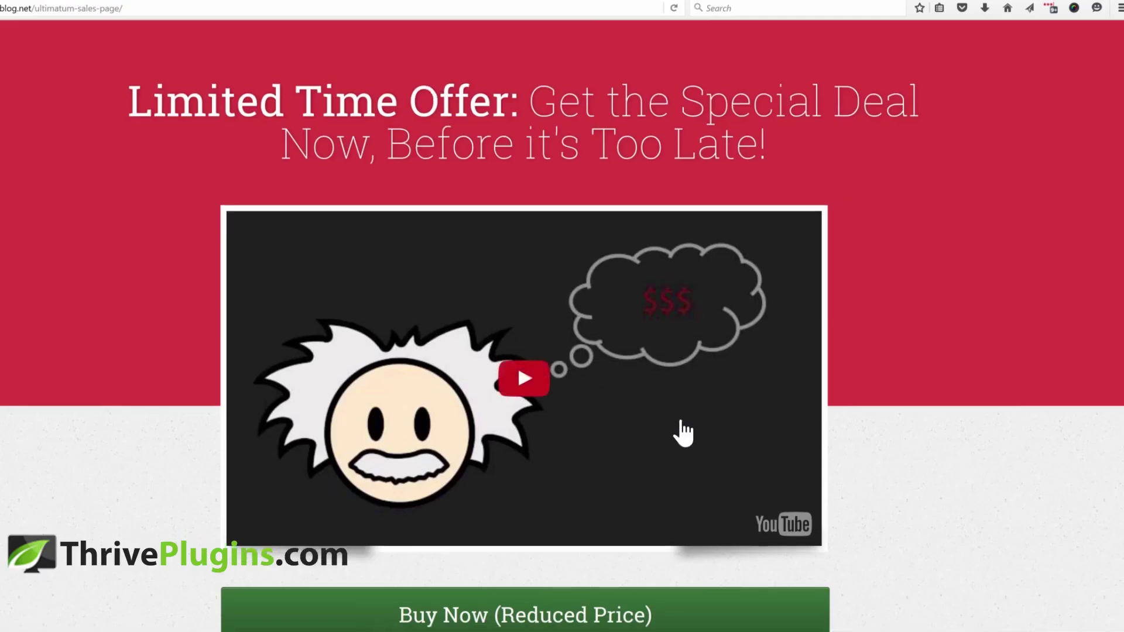
scroll(682, 431, "down", 3)
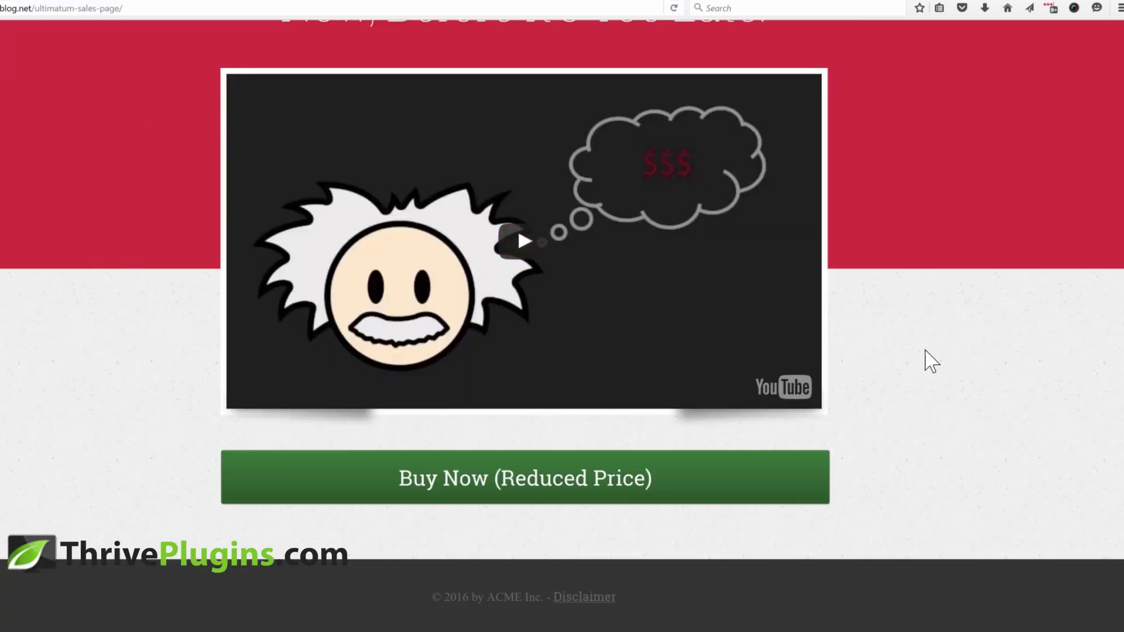
scroll(931, 360, "up", 3)
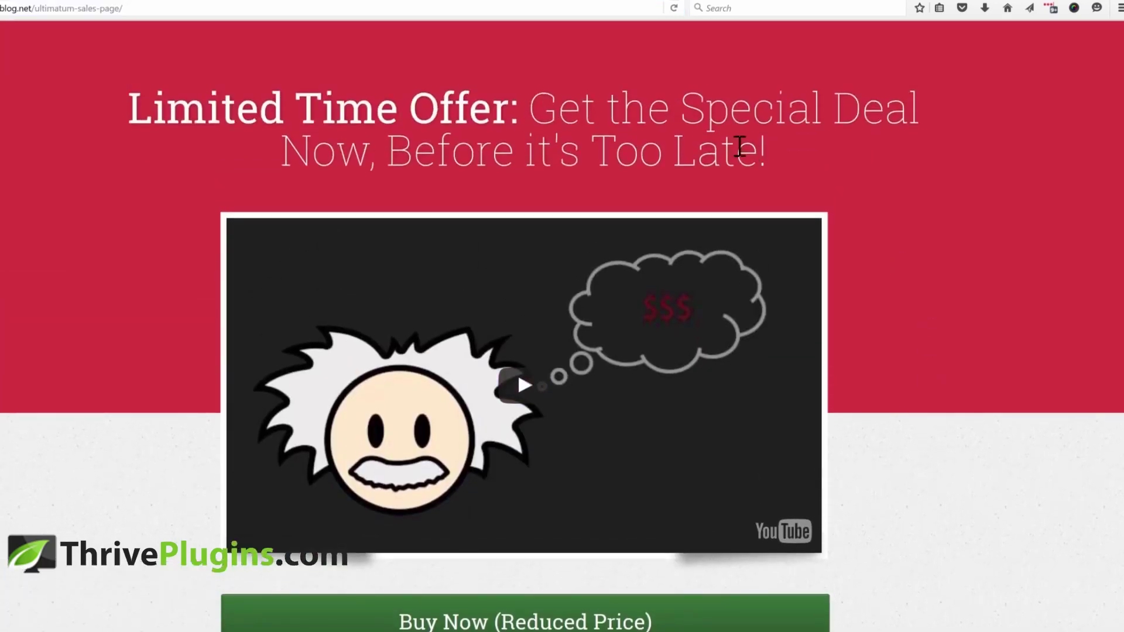
scroll(714, 126, "down", 2)
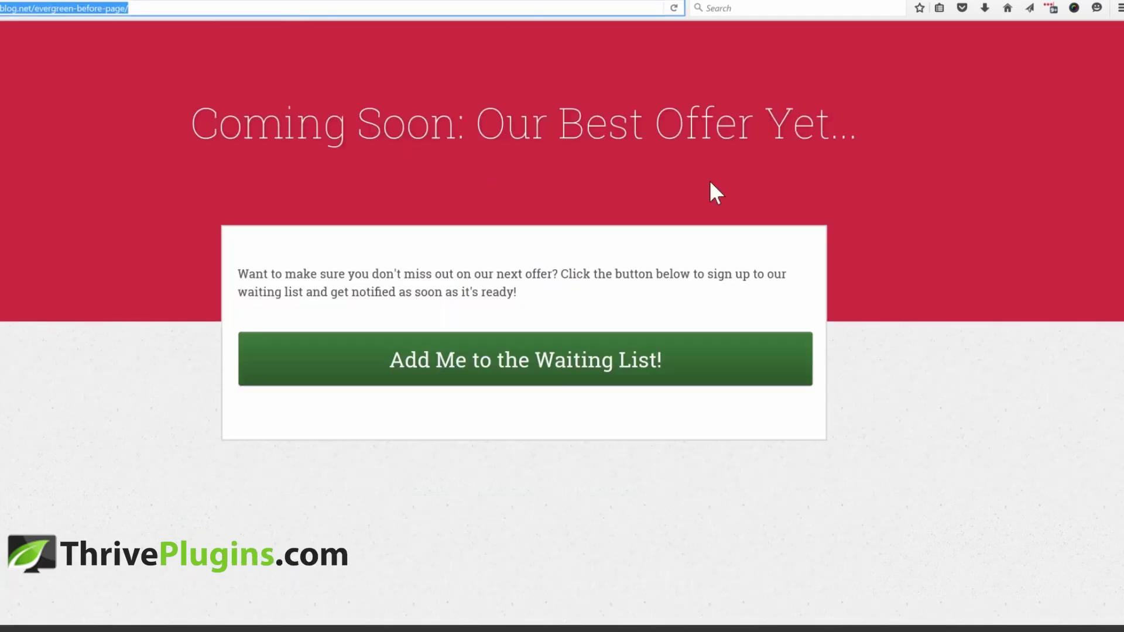
left_click(650, 354)
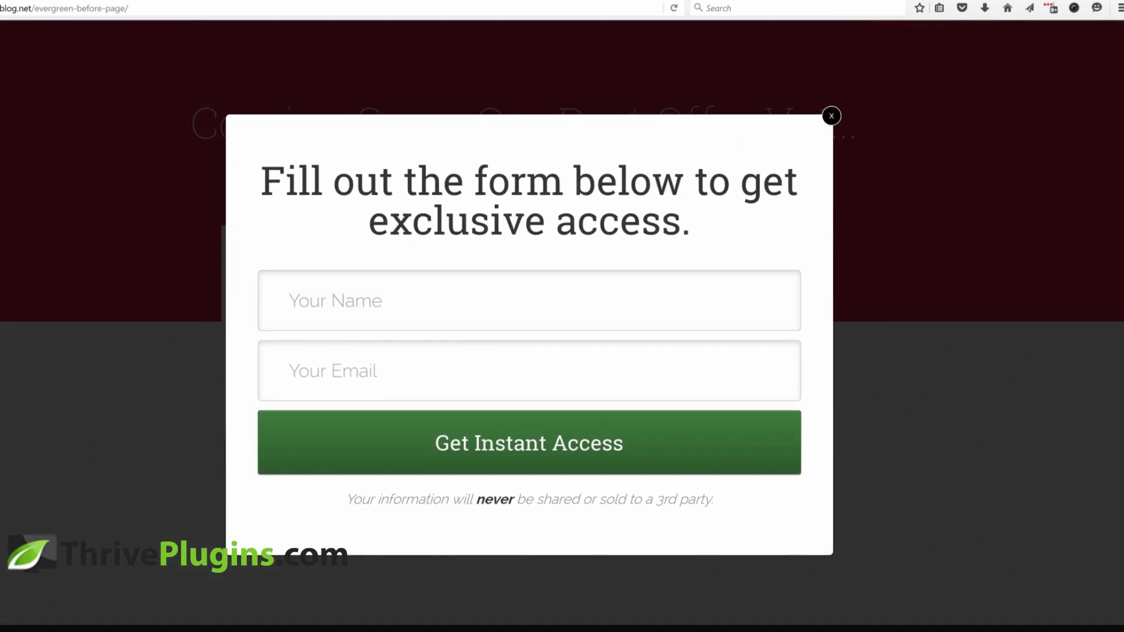
left_click(832, 116)
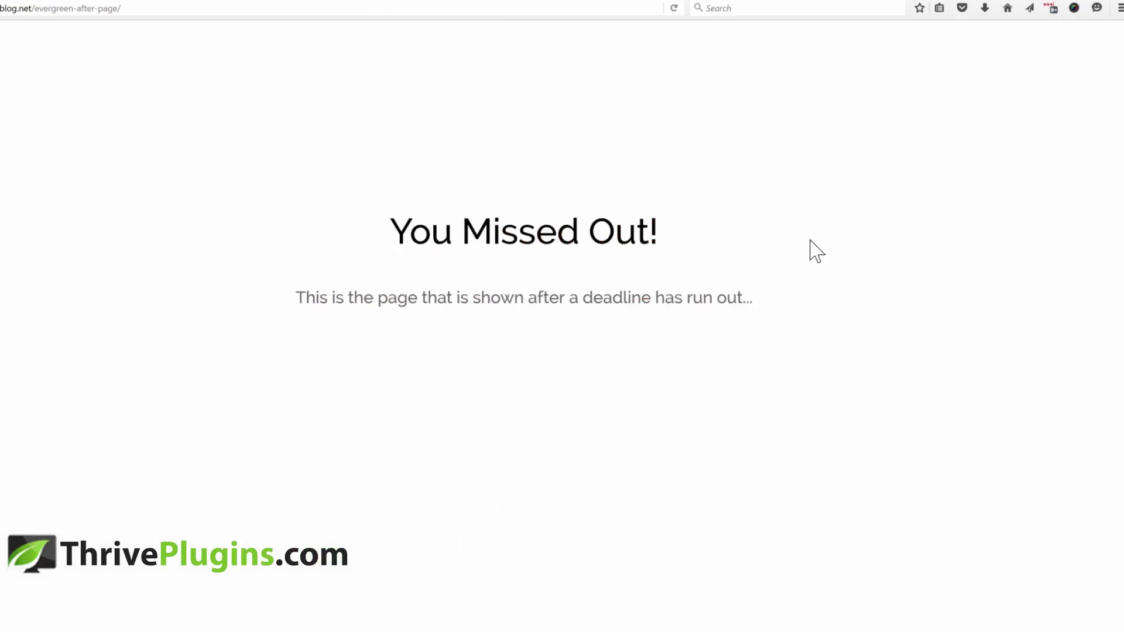
Step: Return to the lockdown settings, generate the promotion page's email link for AWeber, select the link, and save
key("ctrl+Tab")
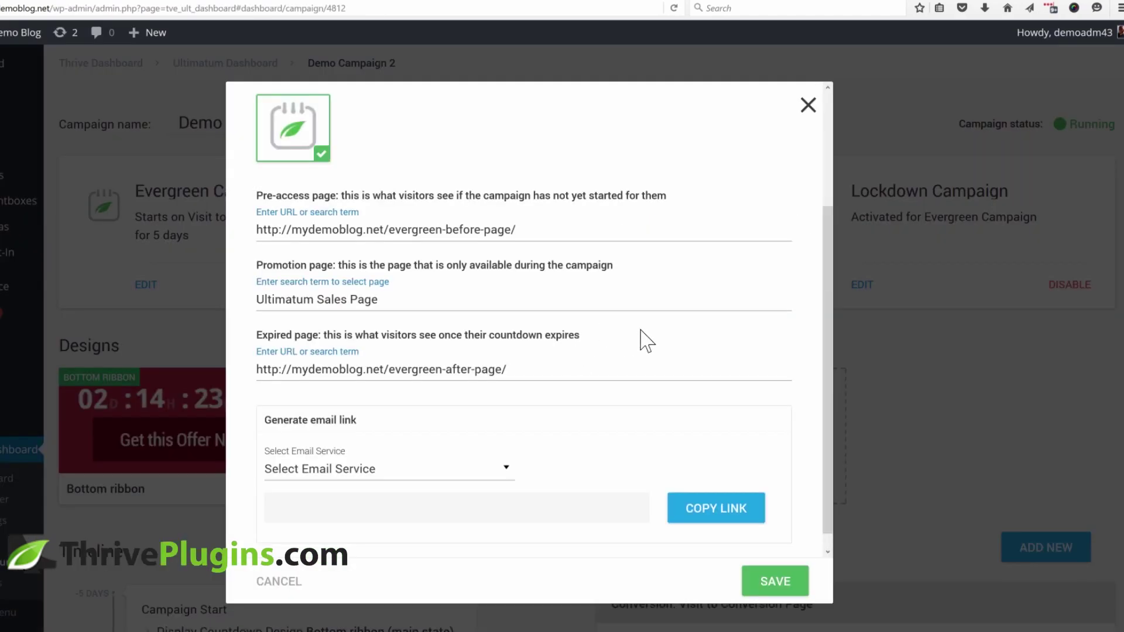
scroll(651, 337, "down", 1)
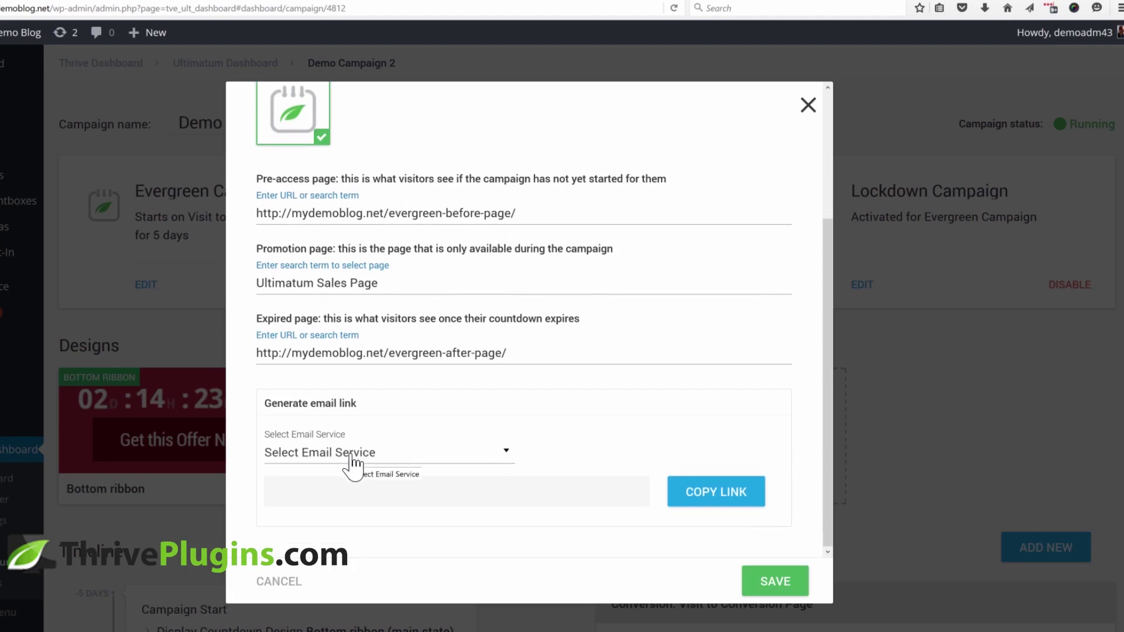
left_click(417, 462)
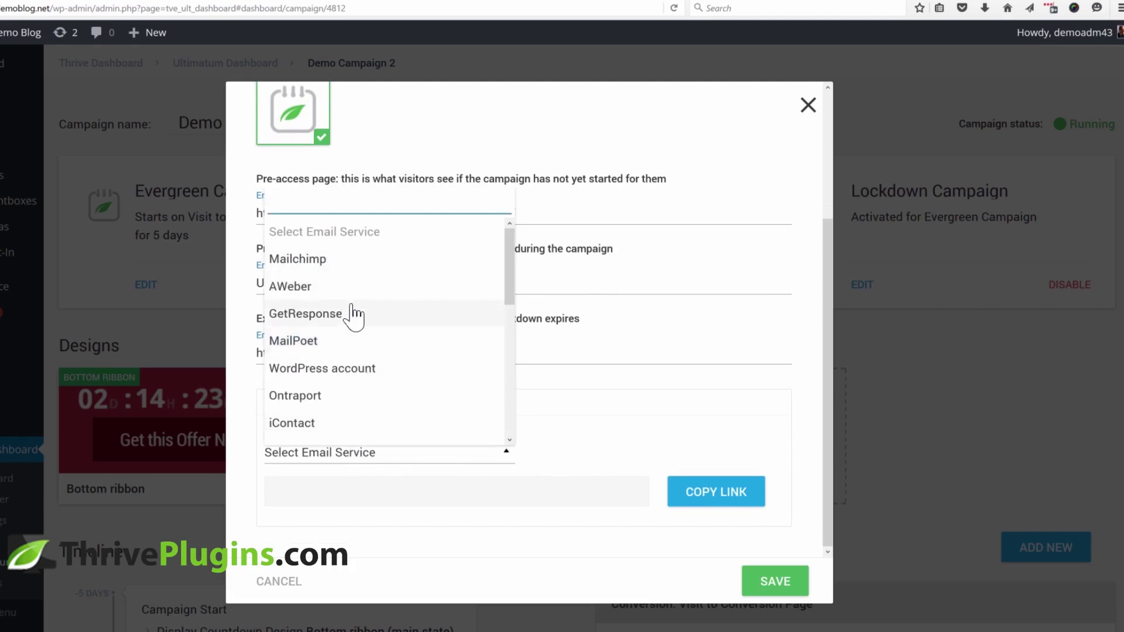
scroll(355, 316, "down", 5)
scroll(376, 351, "up", 5)
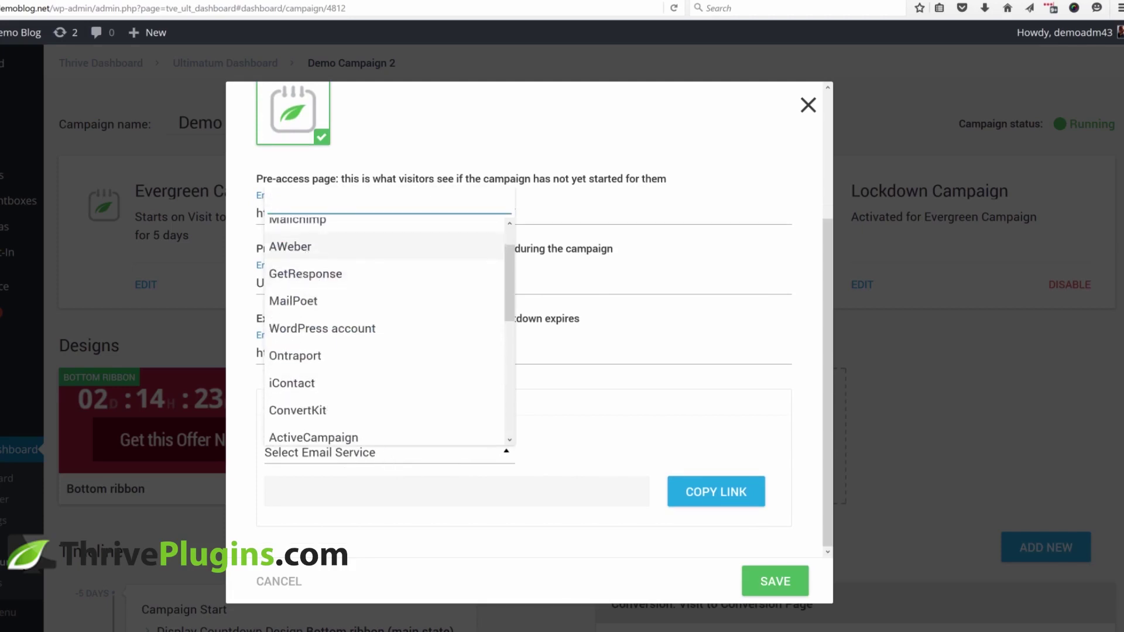
left_click(291, 247)
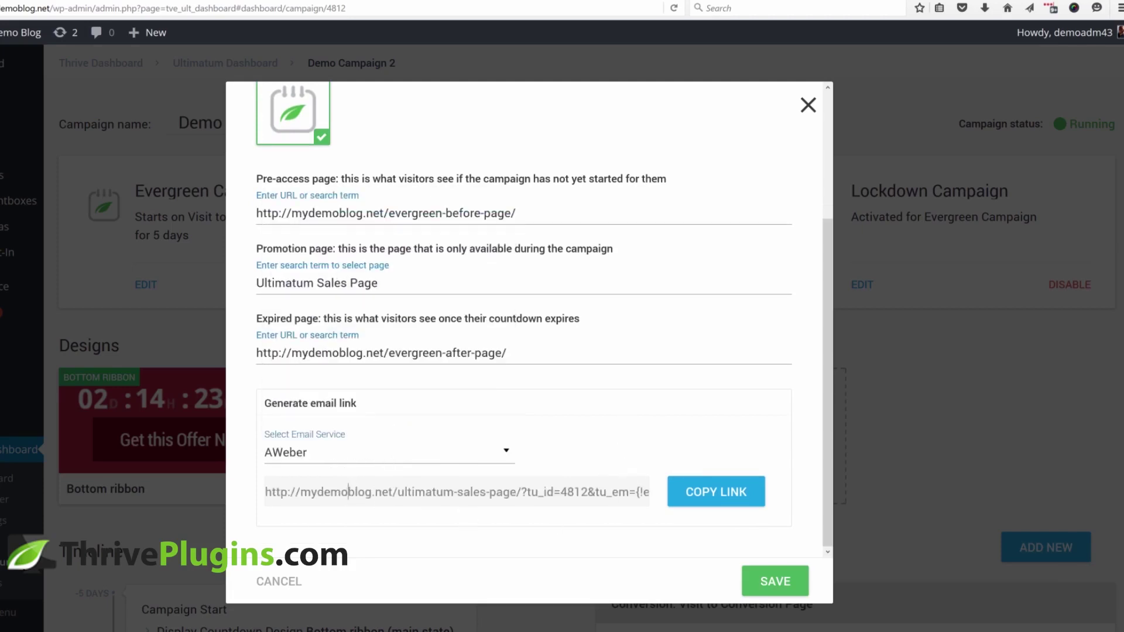
left_click_drag(269, 491, 672, 489)
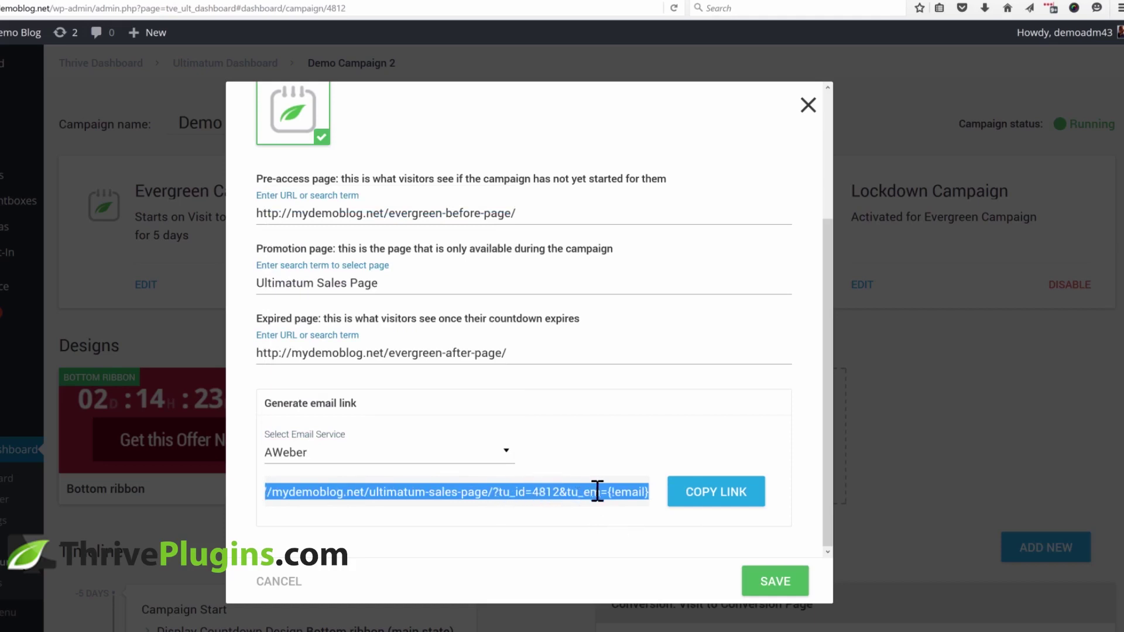
left_click(547, 492)
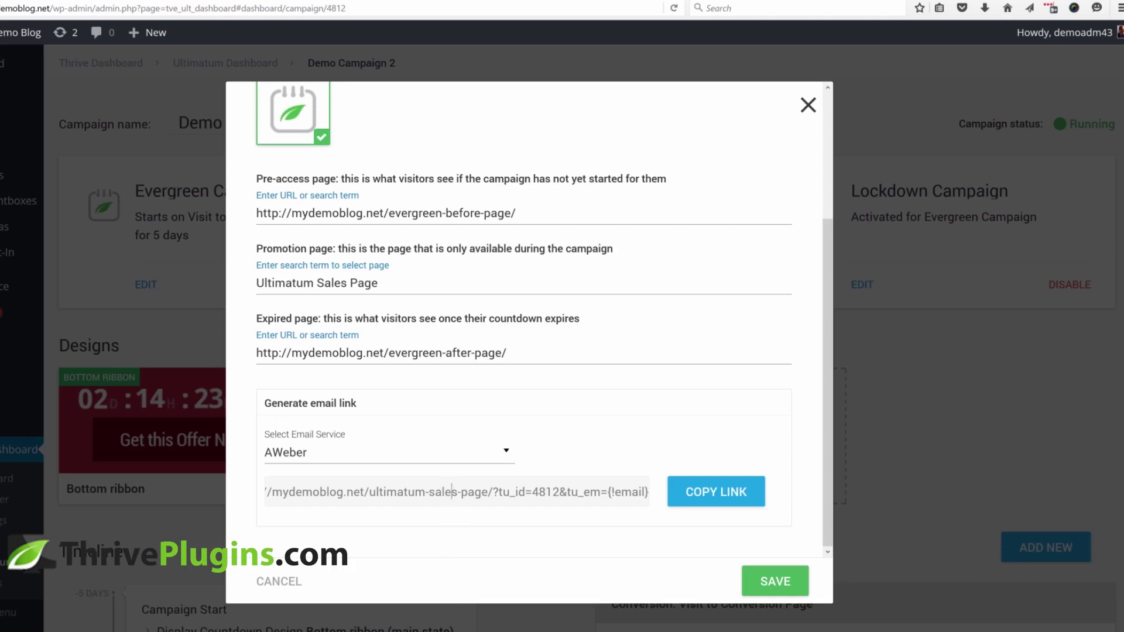
left_click(452, 492)
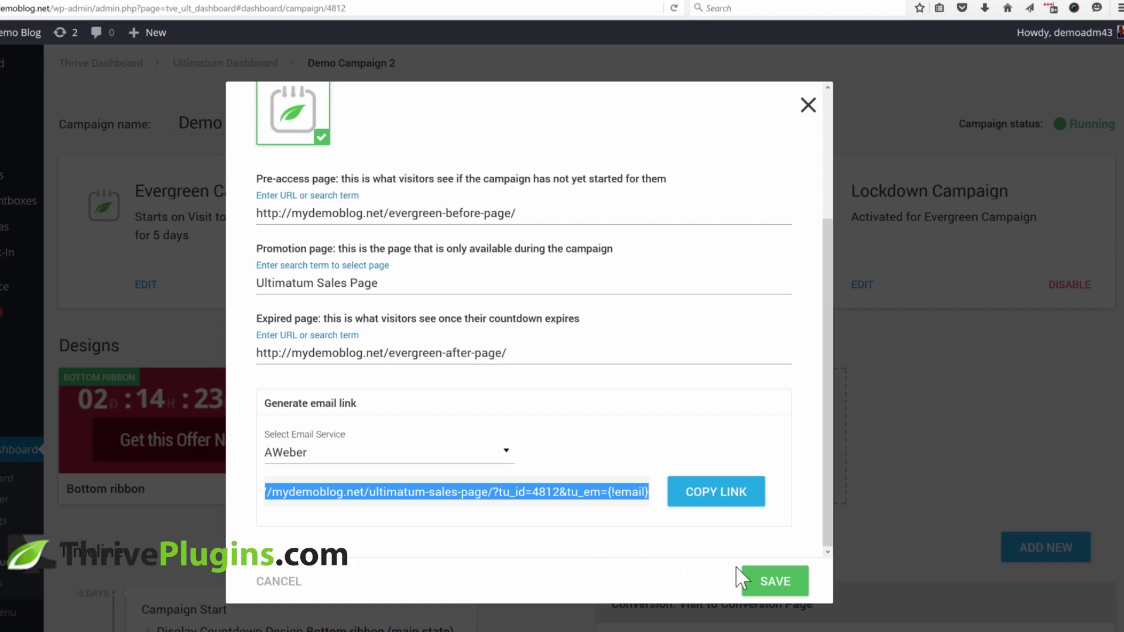
left_click(755, 580)
Step: Review the evergreen campaign's settings, designs, timeline and conversion events on the Demo Campaign 2 page
scroll(986, 359, "down", 4)
scroll(992, 359, "down", 3)
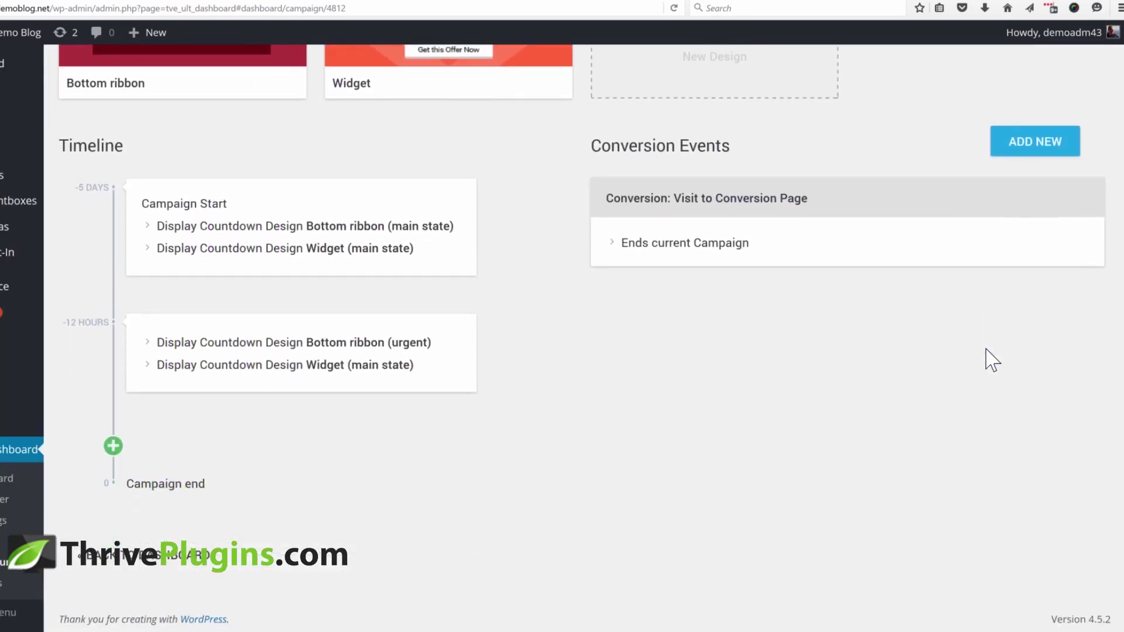
scroll(992, 359, "up", 7)
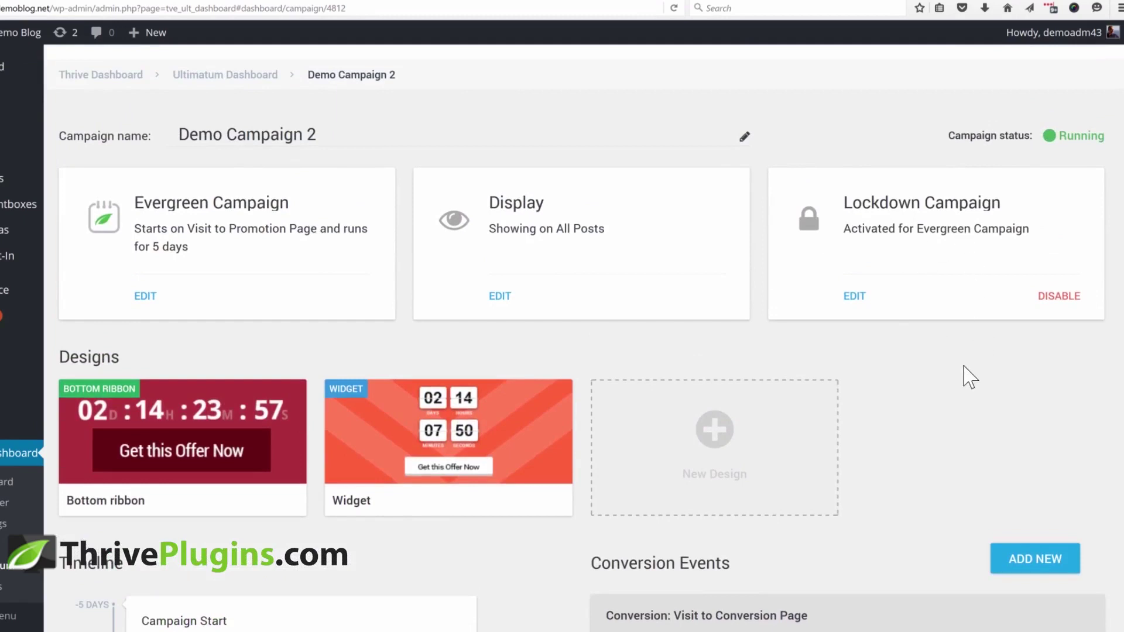
scroll(968, 378, "down", 2)
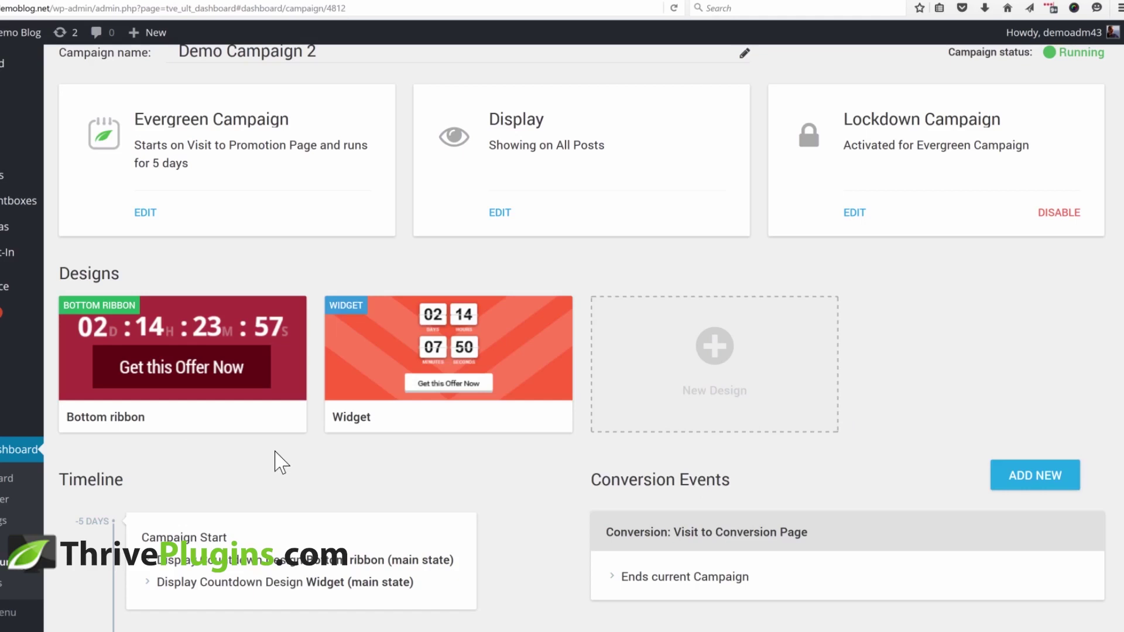
scroll(923, 283, "down", 4)
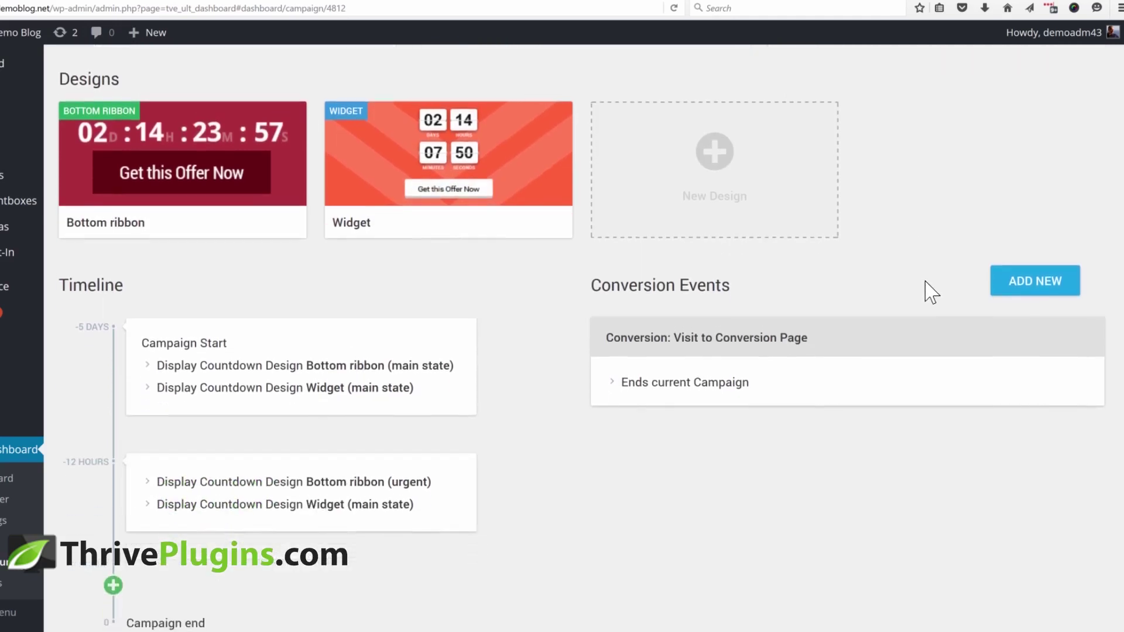
scroll(779, 464, "up", 3)
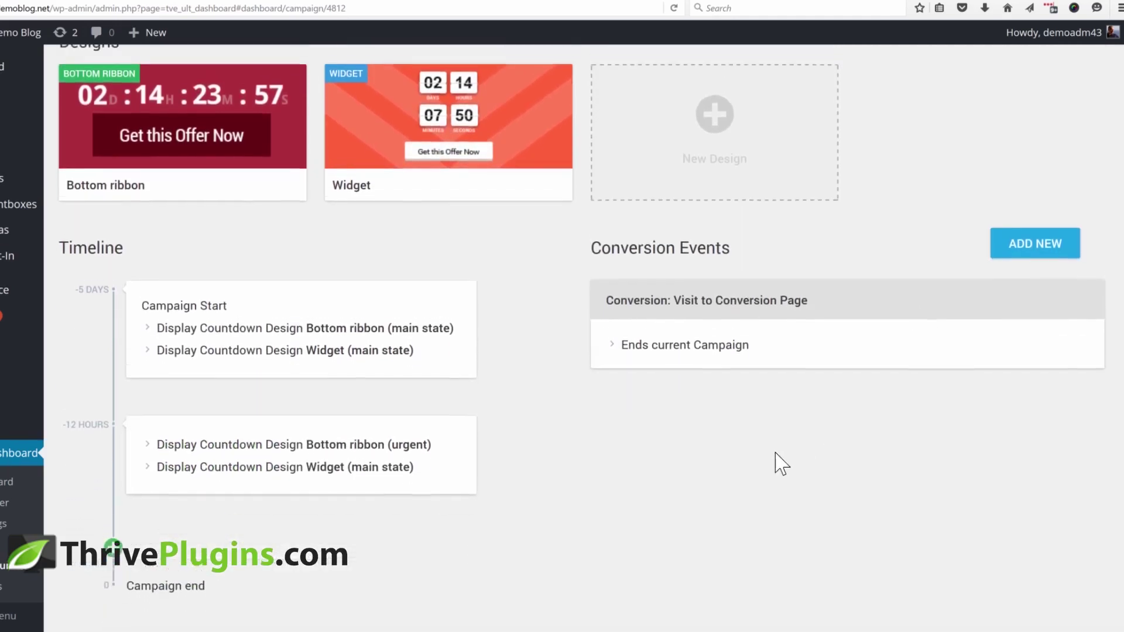
scroll(866, 422, "up", 1)
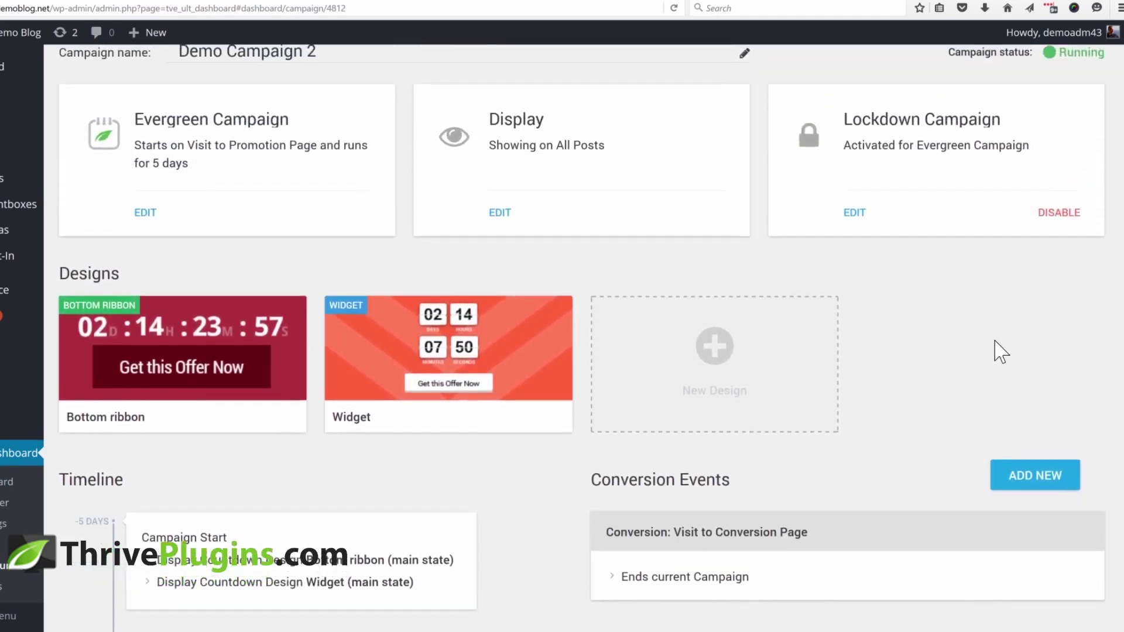